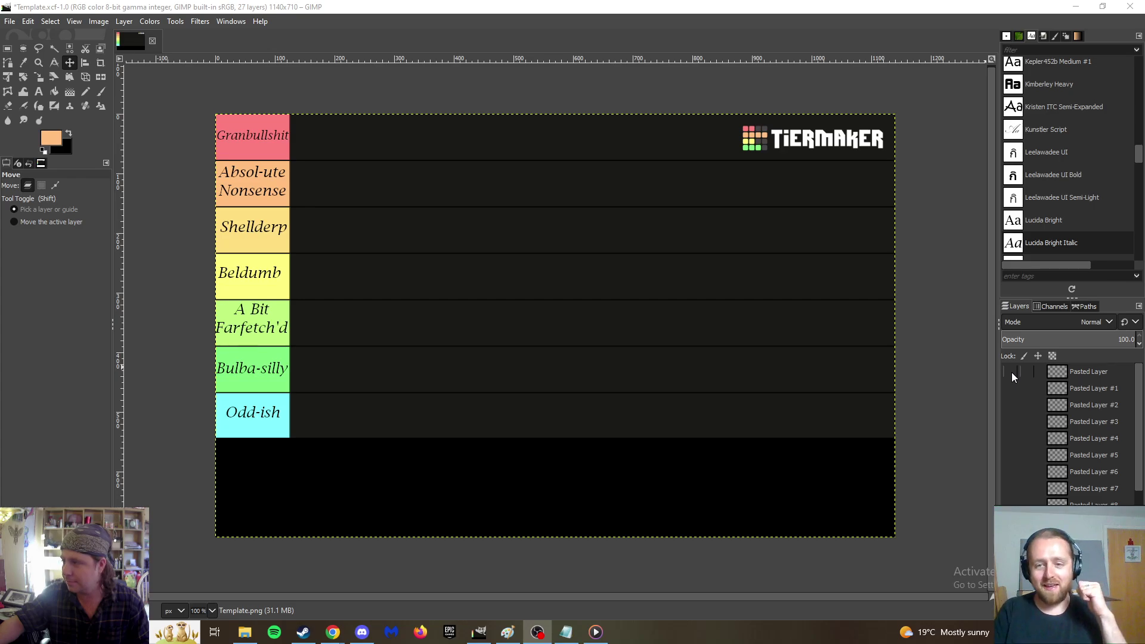
Show and select the Klefki layer, Pasted Layer, and bring up the full-size Klefki image in Chrome.
{"action": "left_click", "coordinate": [1011, 372]}
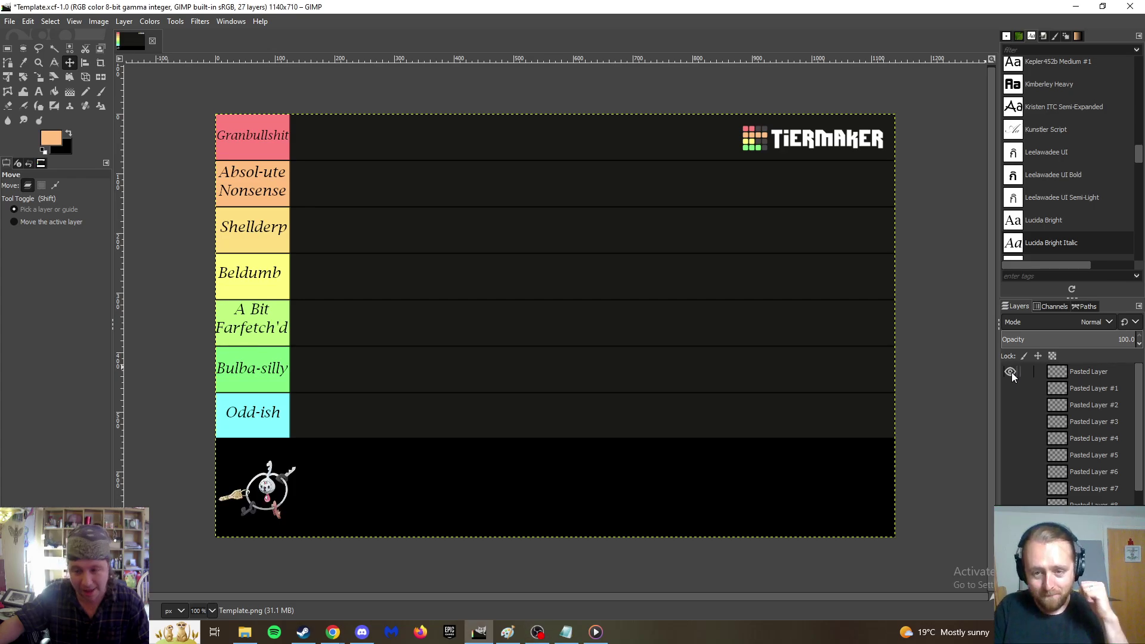
{"action": "left_click", "coordinate": [1087, 371]}
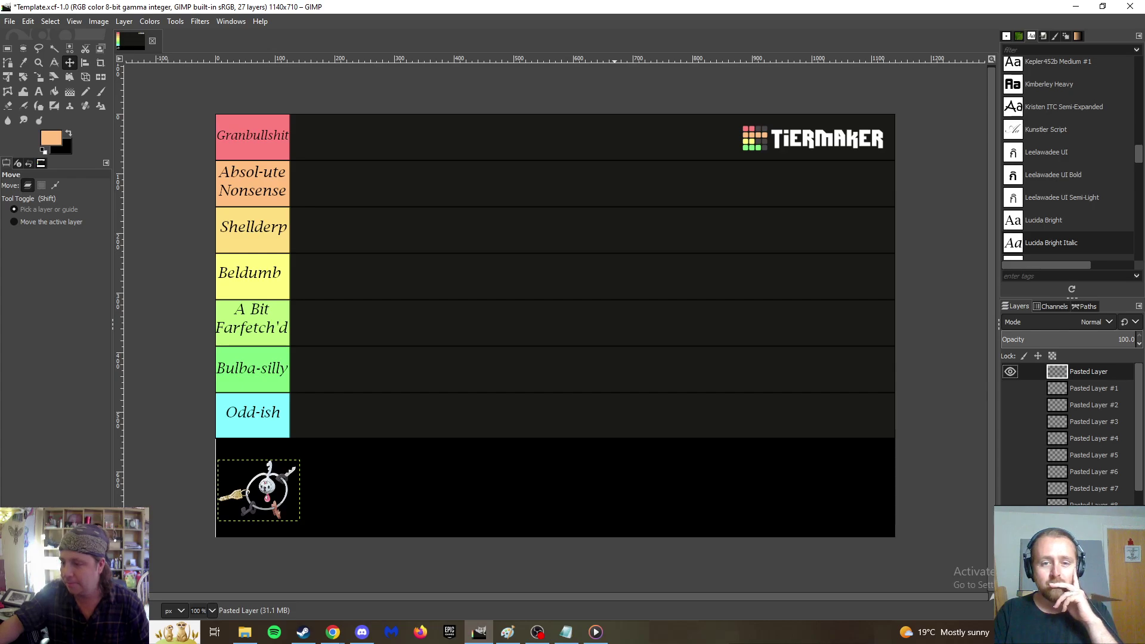
{"action": "key", "text": "alt+Tab"}
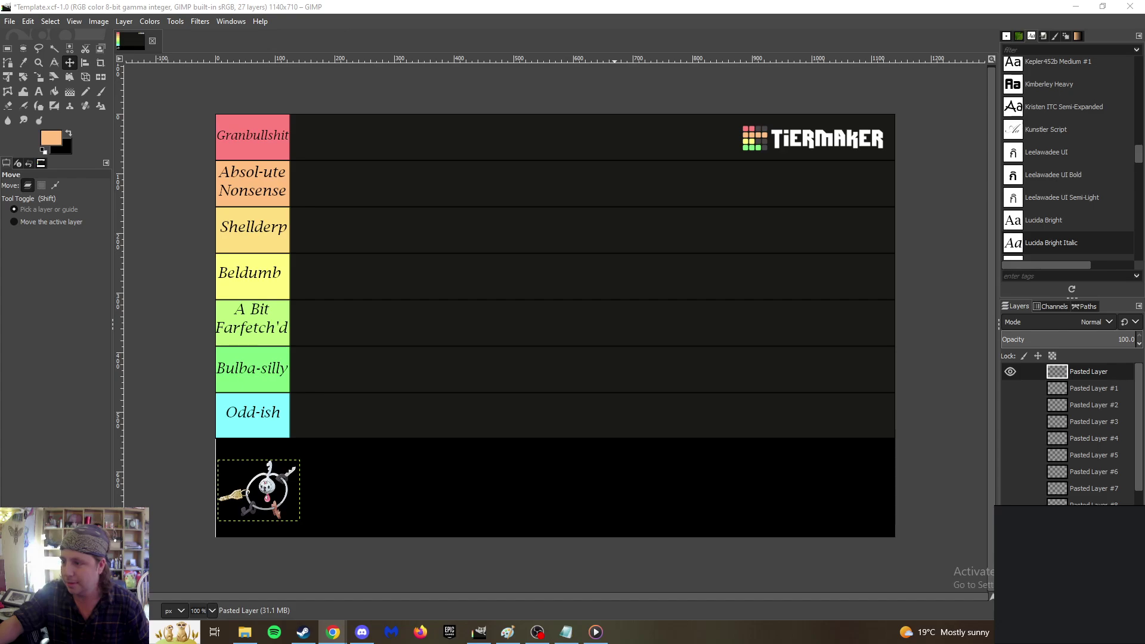
{"action": "key", "text": "super+shift+Left"}
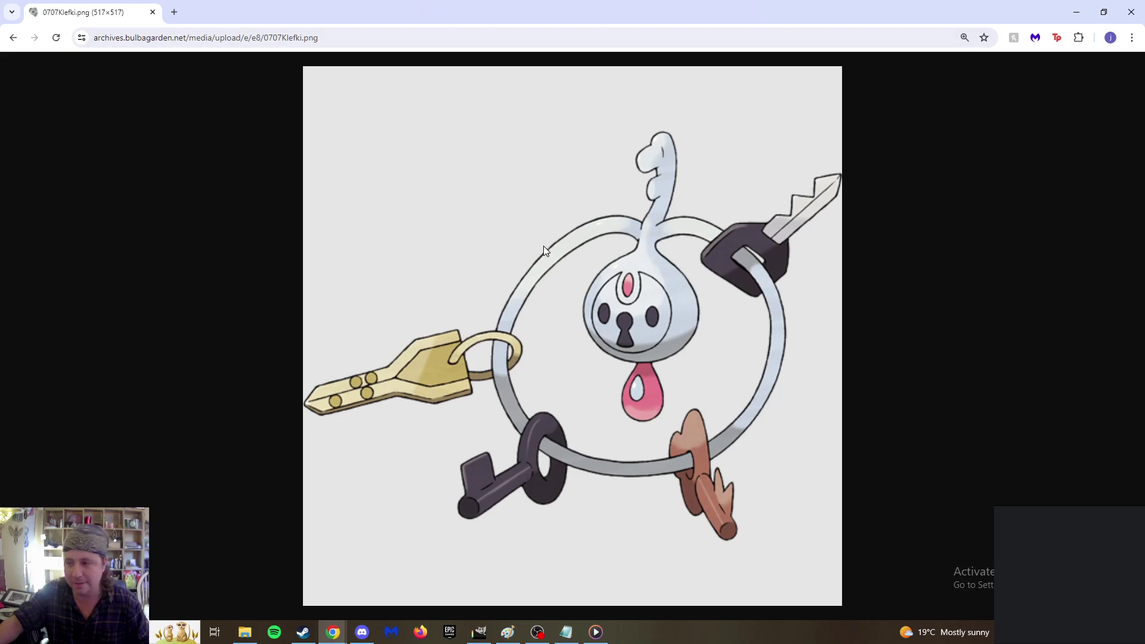
Put the browser away, return to GIMP, and move the Klefki image to the start of the Odd-ish row.
{"action": "key", "text": "alt+Tab"}
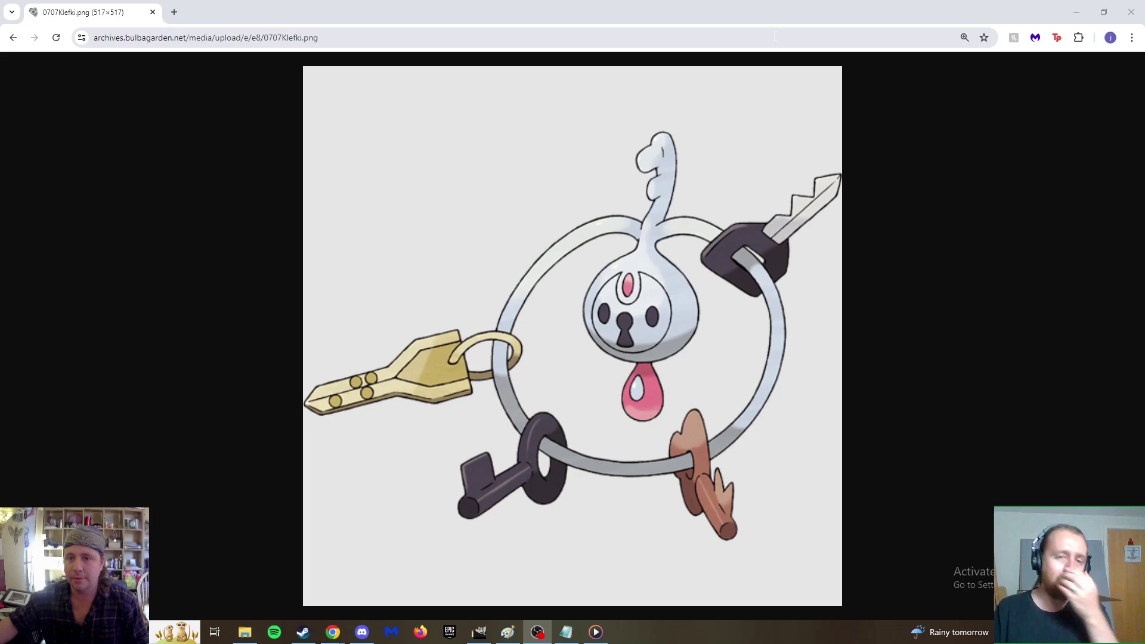
{"action": "left_click_drag", "start_coordinate": [763, 16], "coordinate": [769, 136]}
{"action": "key", "text": "alt+Tab"}
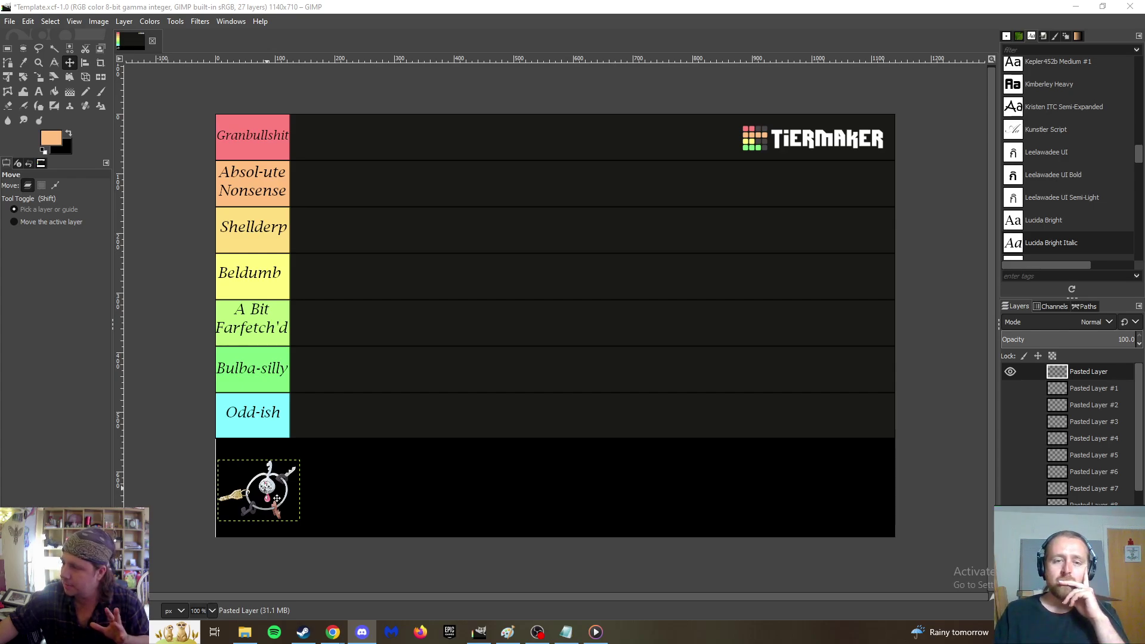
{"action": "left_click_drag", "start_coordinate": [278, 498], "coordinate": [348, 423]}
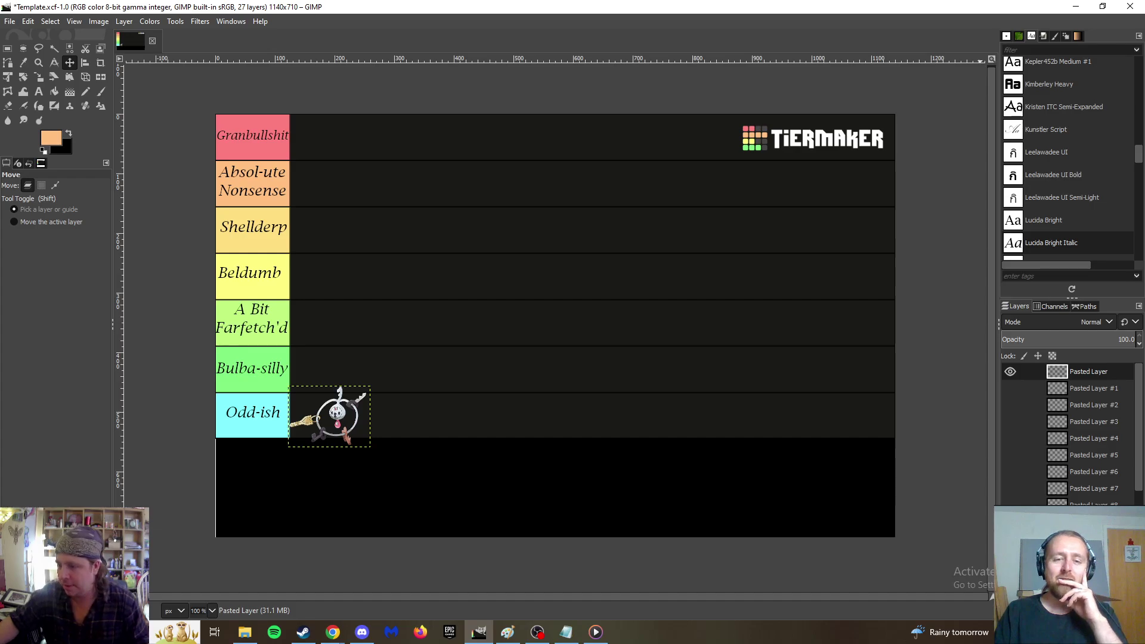
Make Pasted Layer #1 visible below the tier rows and bring up the full-size Varoom image in Chrome.
{"action": "key", "text": "alt+Tab"}
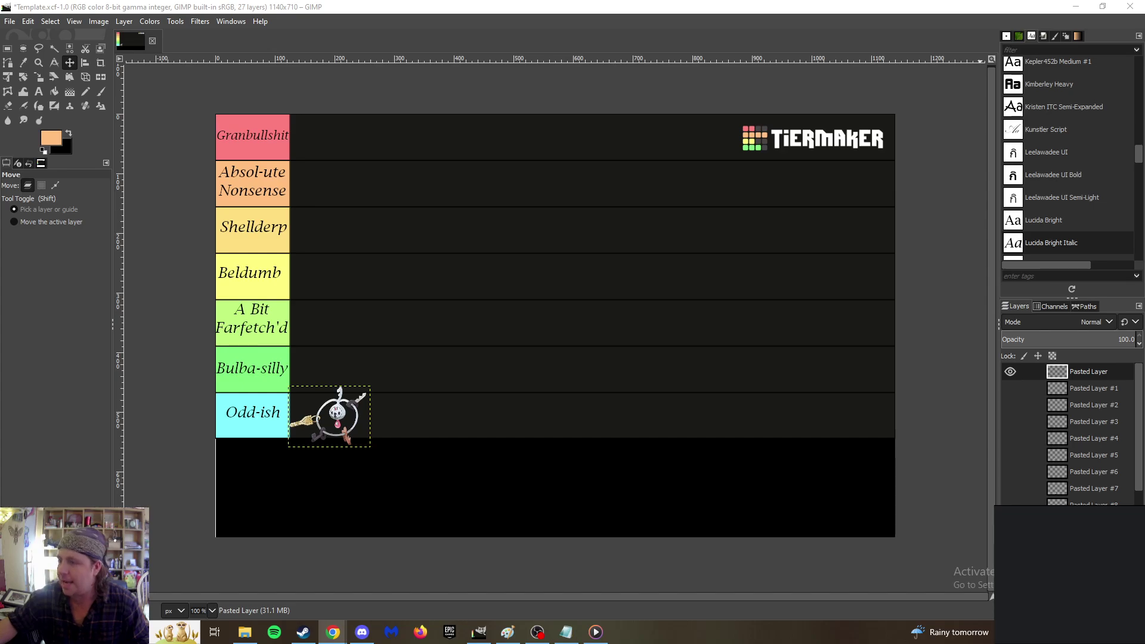
{"action": "key", "text": "alt+Tab"}
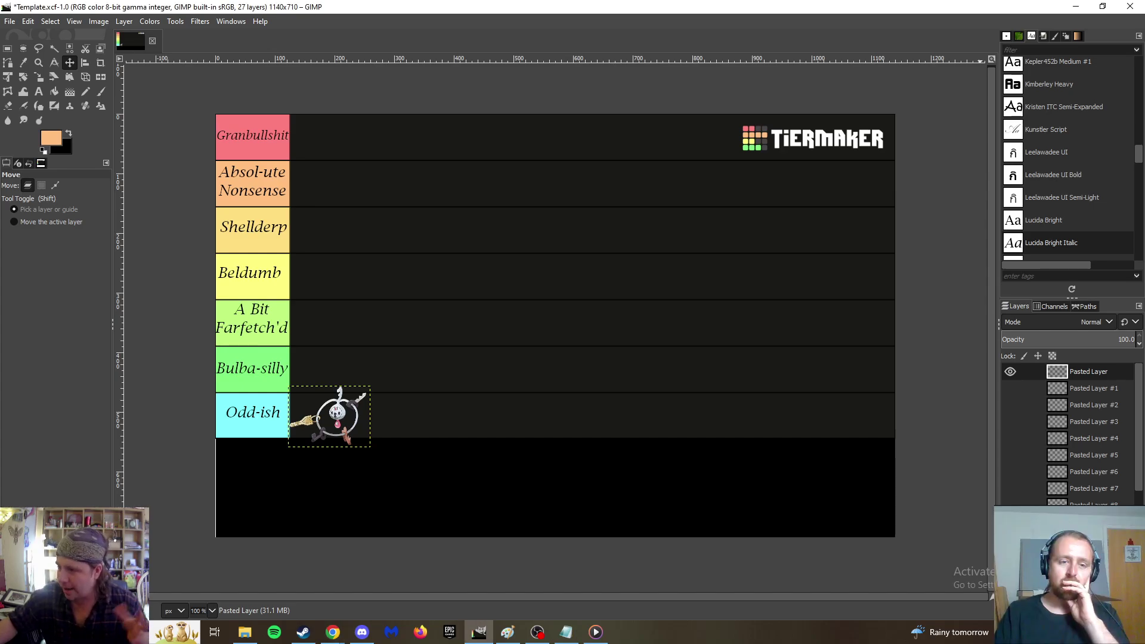
{"action": "left_click", "coordinate": [1009, 389]}
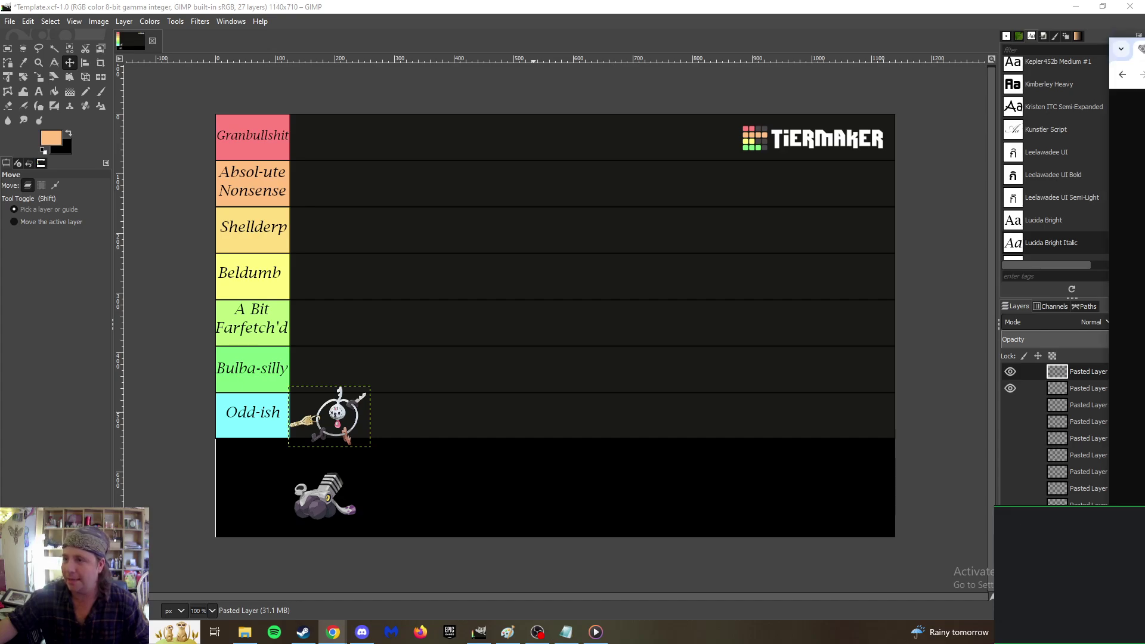
{"action": "left_click_drag", "start_coordinate": [1144, 35], "coordinate": [617, 5]}
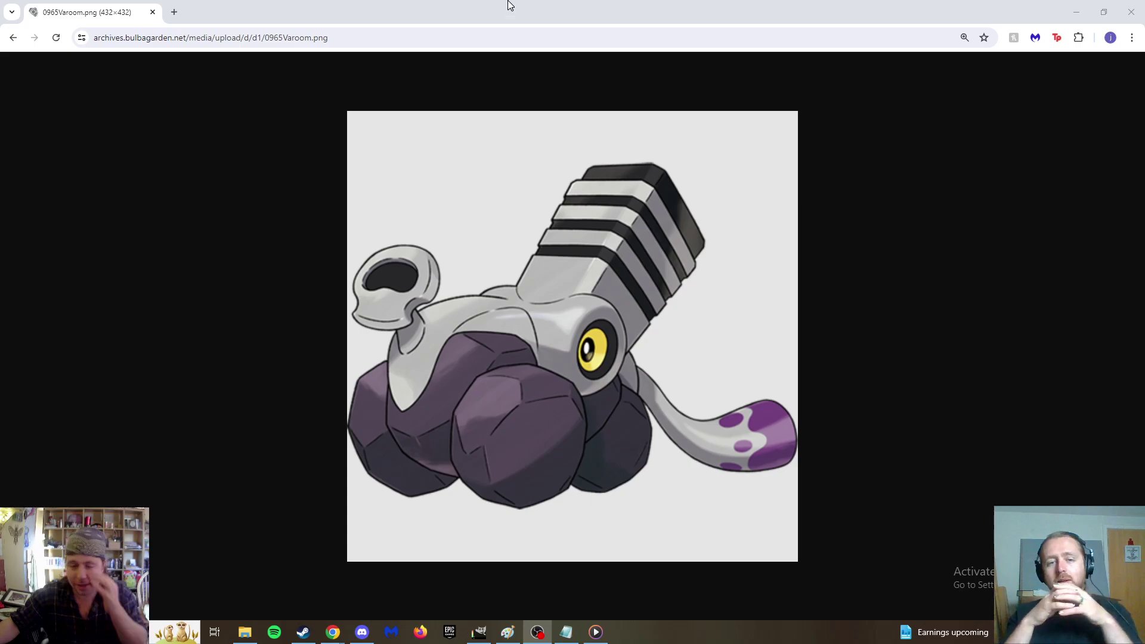
Return to GIMP, select Pasted Layer #1, and move the Varoom image to the start of the Beldumb row.
{"action": "left_click_drag", "start_coordinate": [519, 9], "coordinate": [1144, 100]}
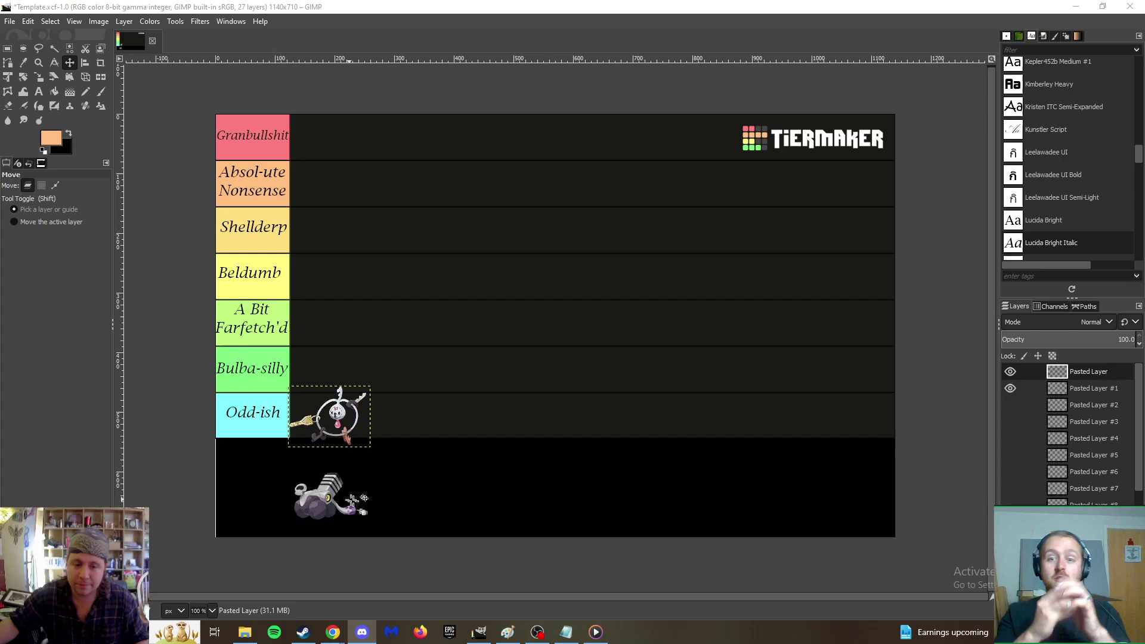
{"action": "left_click", "coordinate": [1103, 391]}
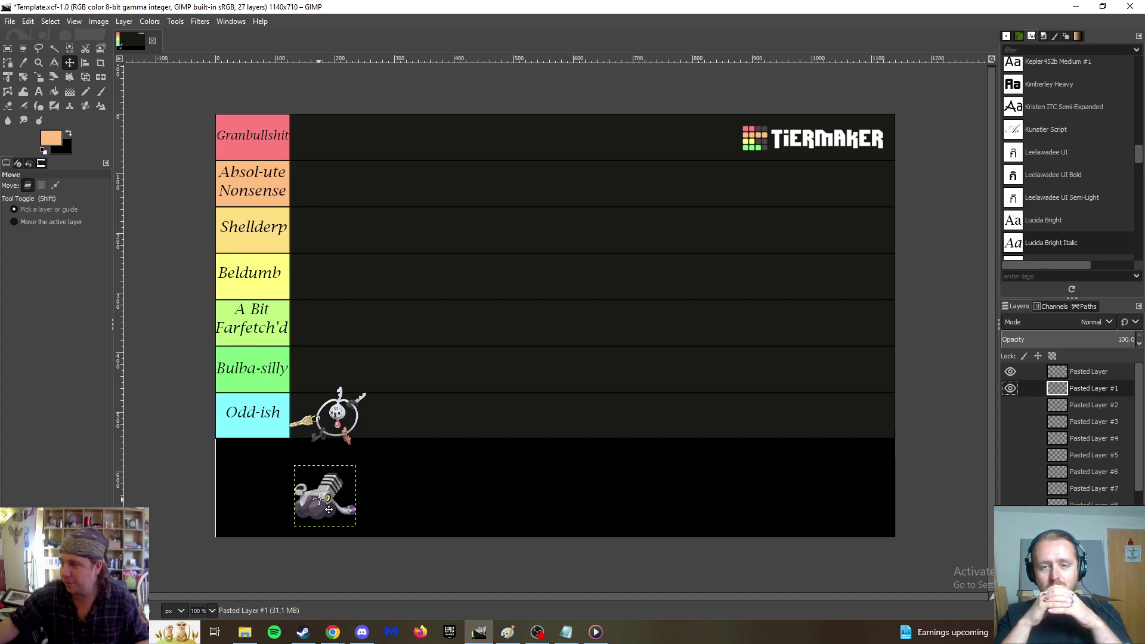
{"action": "left_click_drag", "start_coordinate": [329, 510], "coordinate": [326, 289]}
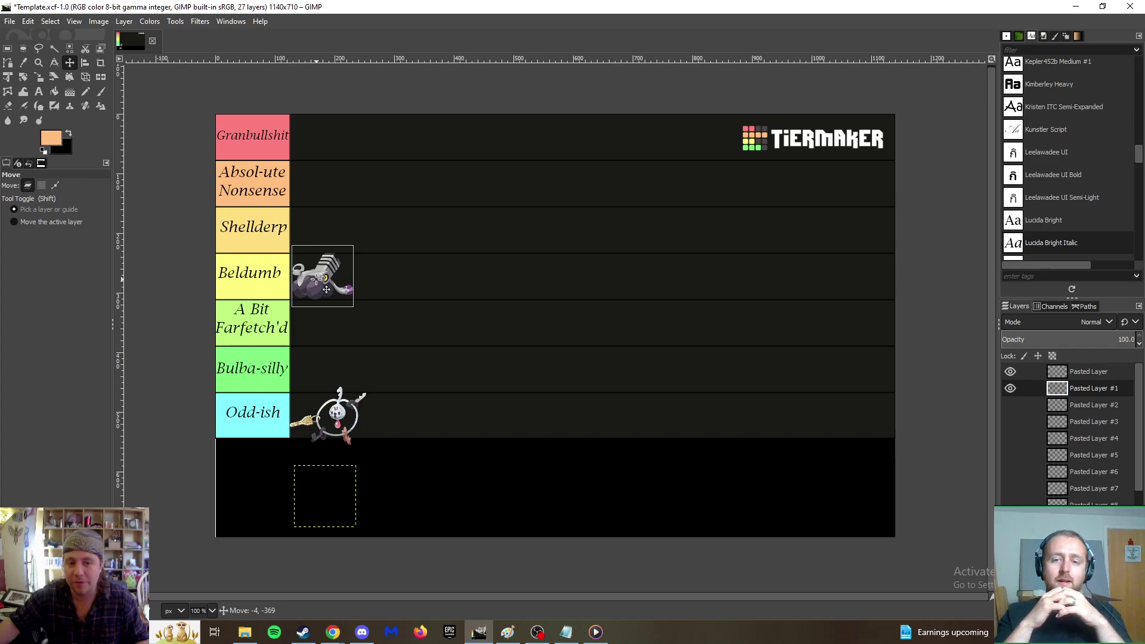
{"action": "left_click_drag", "start_coordinate": [327, 289], "coordinate": [327, 290]}
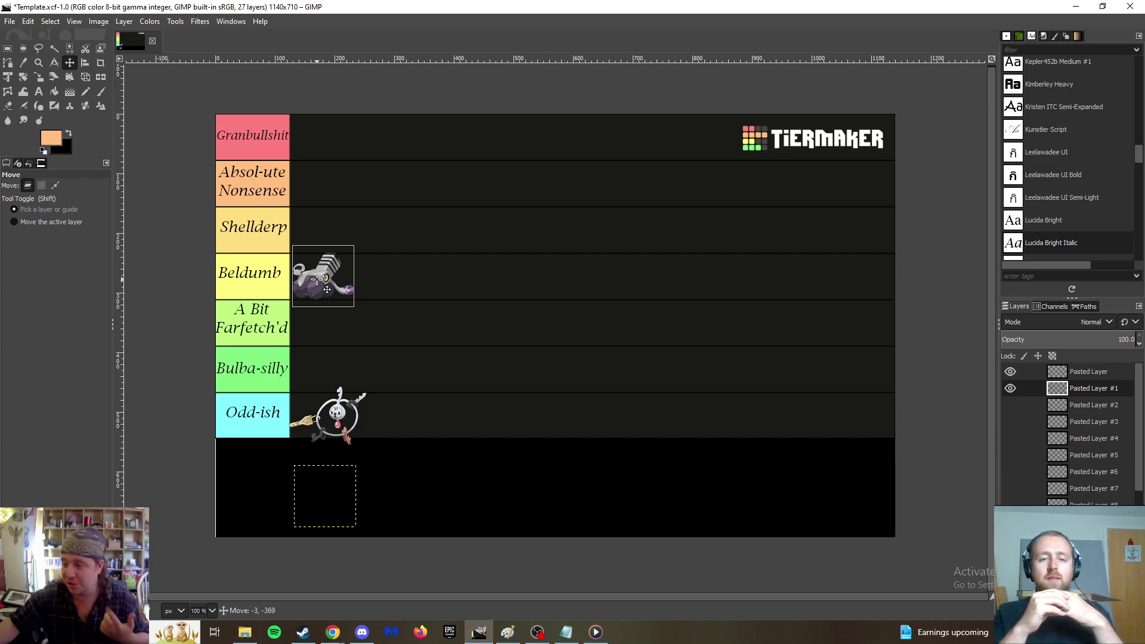
{"action": "left_click_drag", "start_coordinate": [327, 289], "coordinate": [327, 289]}
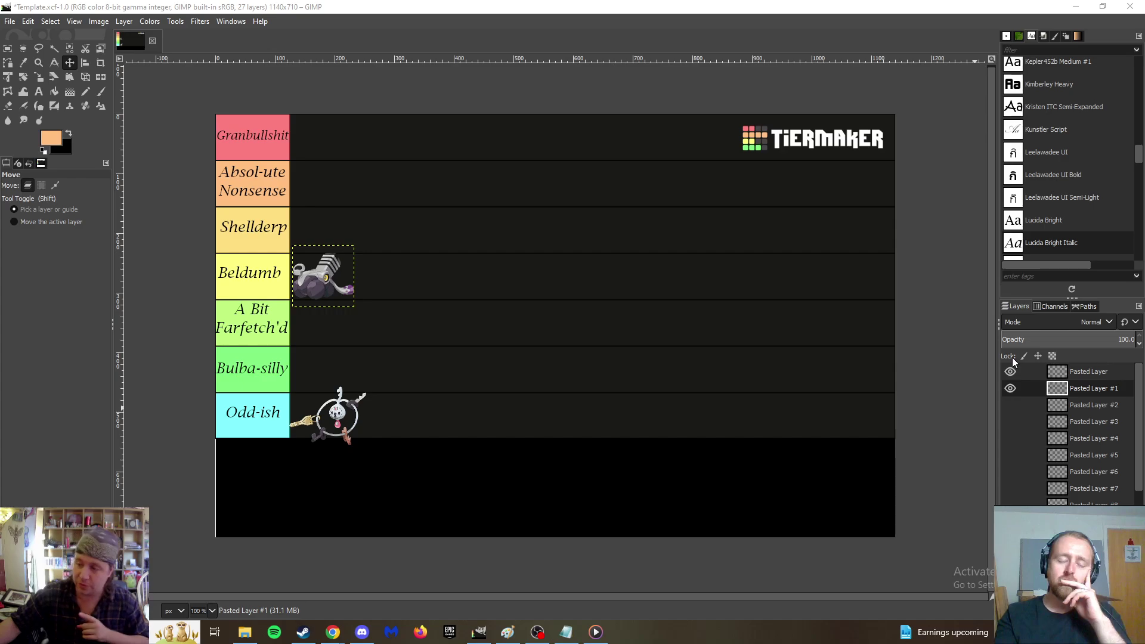
Make Pasted Layer #2 visible and view the full-size Drifloon image in Chrome before returning to GIMP.
{"action": "left_click", "coordinate": [1014, 408]}
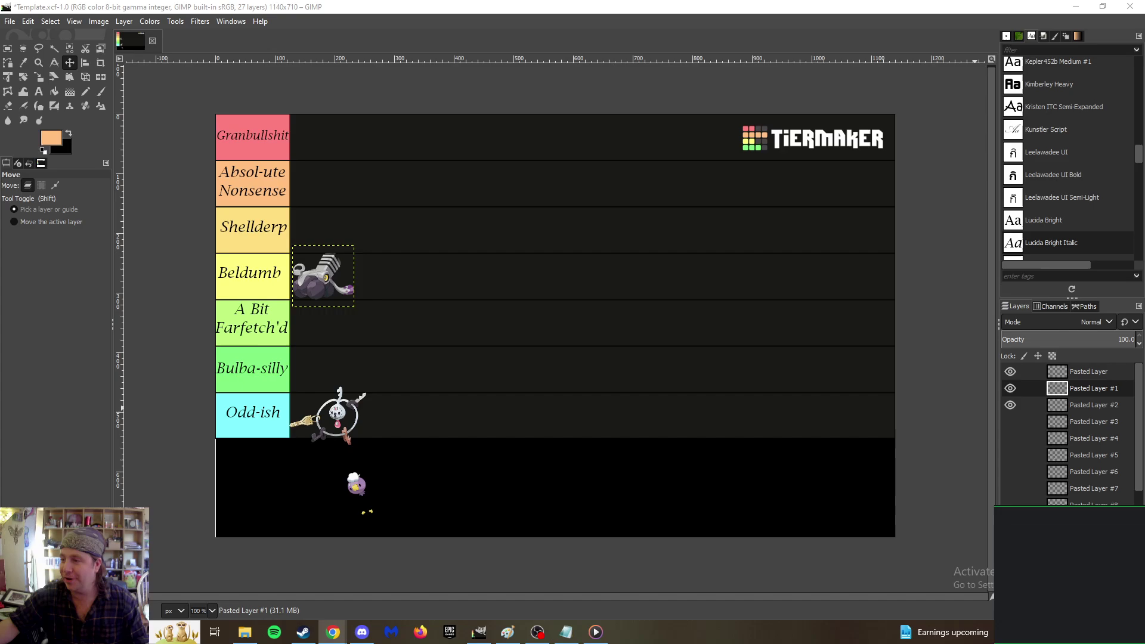
{"action": "left_click_drag", "start_coordinate": [1142, 104], "coordinate": [646, 1]}
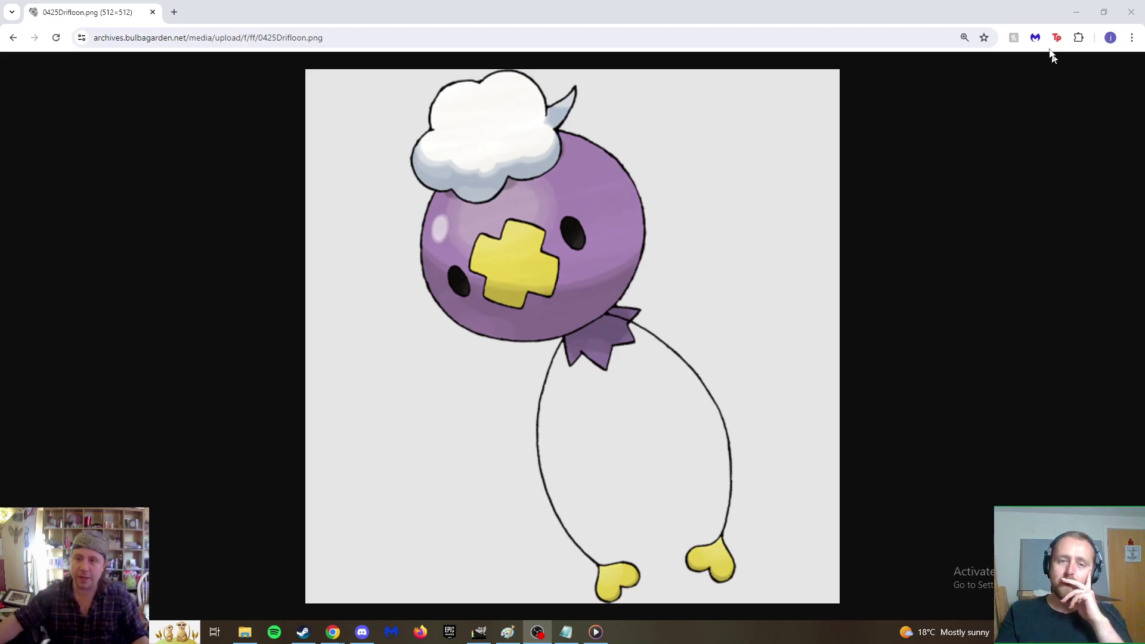
{"action": "left_click", "coordinate": [1132, 12]}
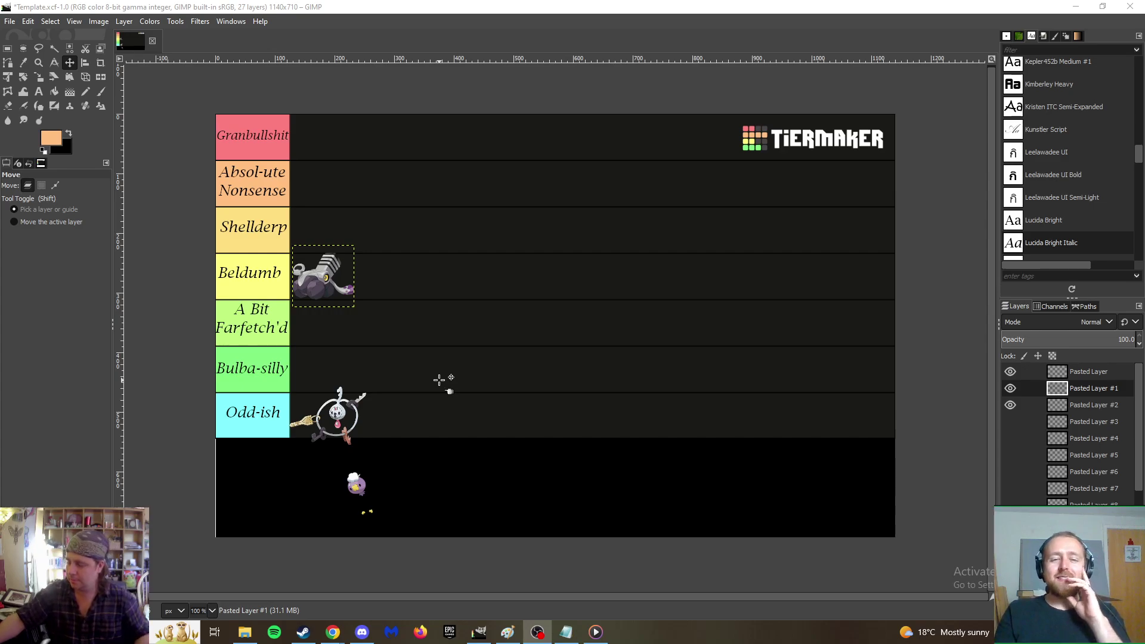
Select Pasted Layer #2 and move the Drifloon image into the Odd-ish row beside Klefki.
{"action": "left_click", "coordinate": [1109, 405]}
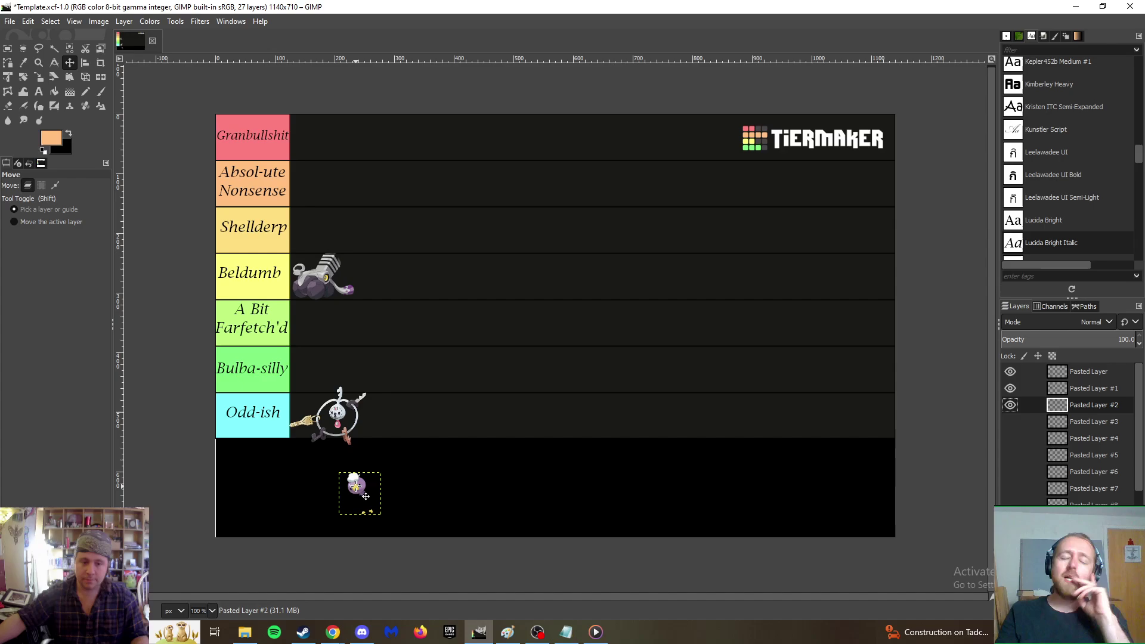
{"action": "left_click_drag", "start_coordinate": [365, 496], "coordinate": [392, 418]}
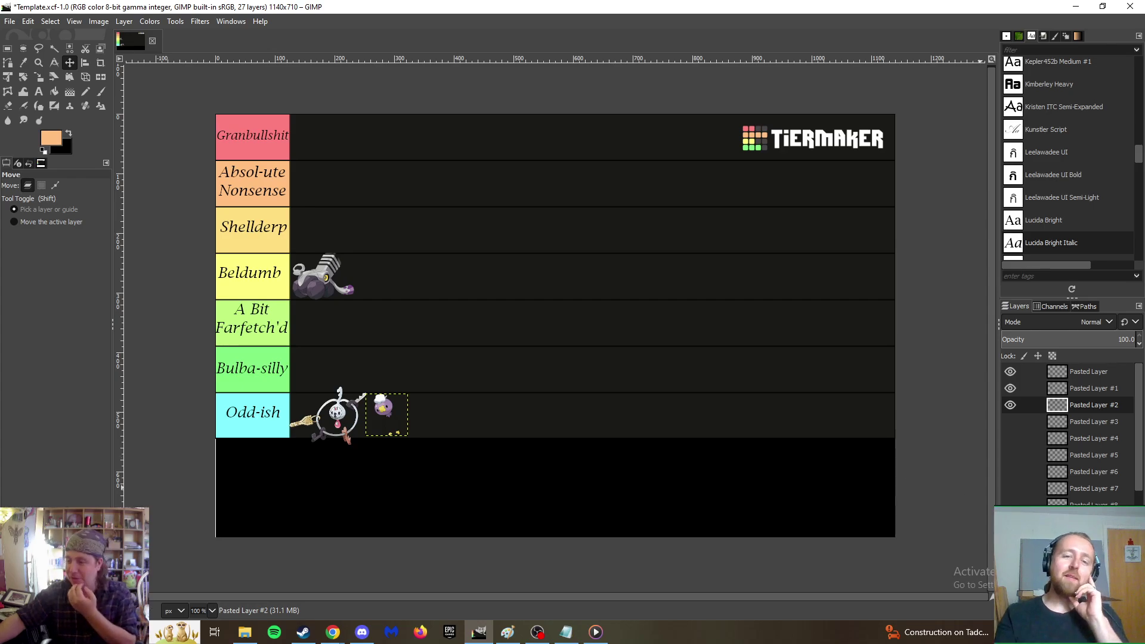
{"action": "key", "text": "alt+Tab"}
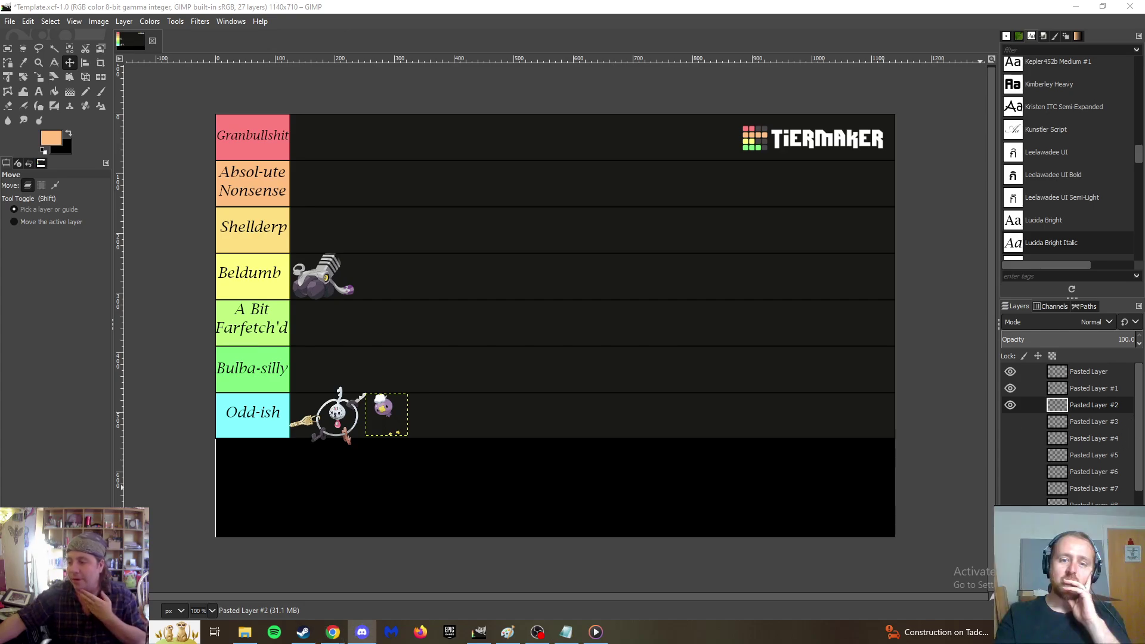
Show and select Pasted Layer #3 and bring up the full-size Archaludon image in Chrome.
{"action": "left_click", "coordinate": [1010, 422]}
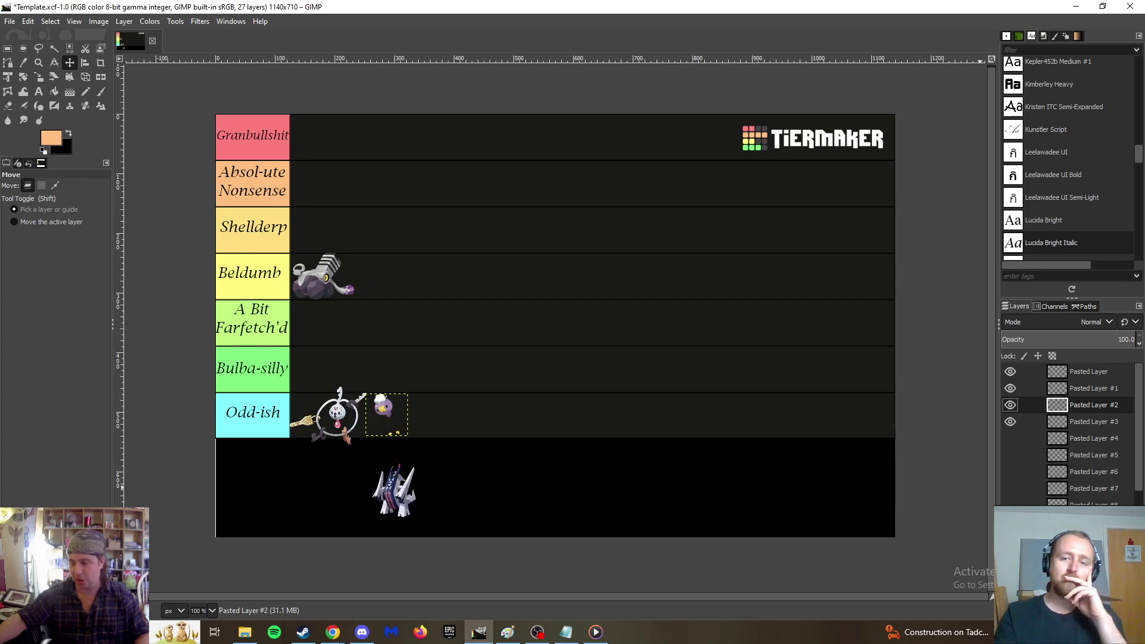
{"action": "left_click", "coordinate": [1083, 424]}
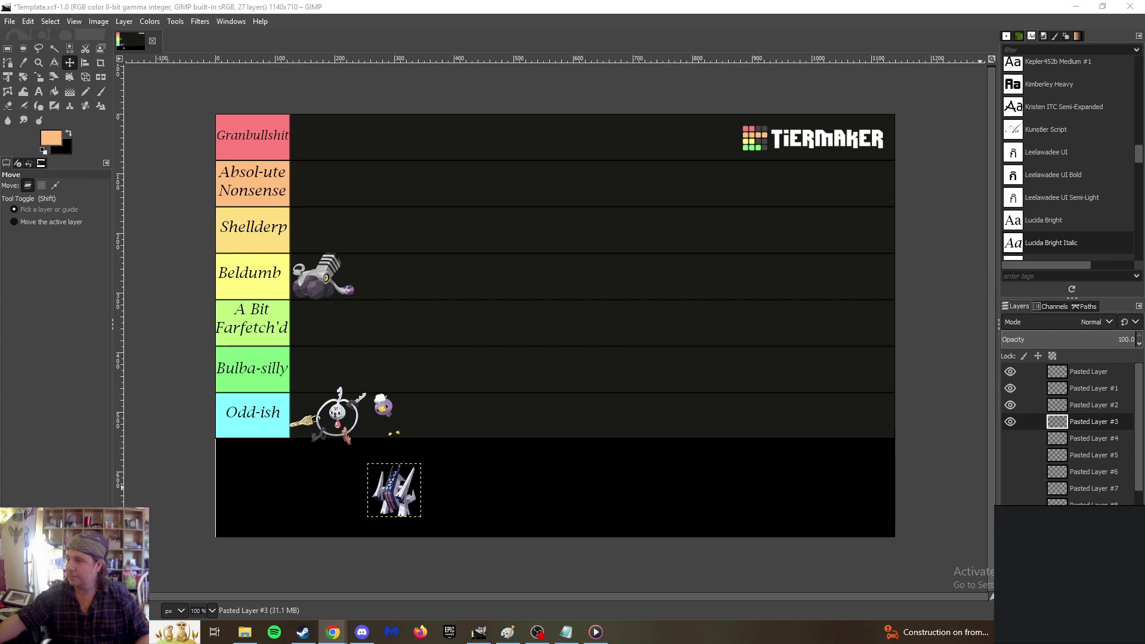
{"action": "key", "text": "super+shift+Left"}
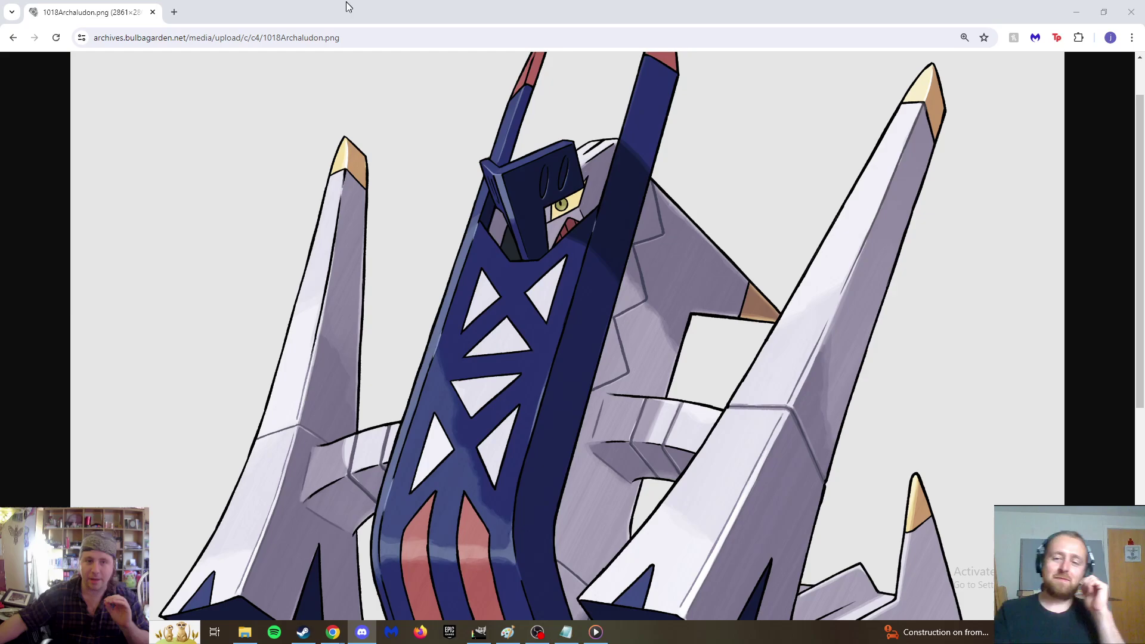
Examine the full-size Archaludon artwork from head to feet and go back to its Bulbapedia file page.
{"action": "scroll", "coordinate": [515, 283], "scroll_direction": "down", "scroll_amount": 4}
{"action": "scroll", "coordinate": [515, 283], "scroll_direction": "down", "scroll_amount": 2}
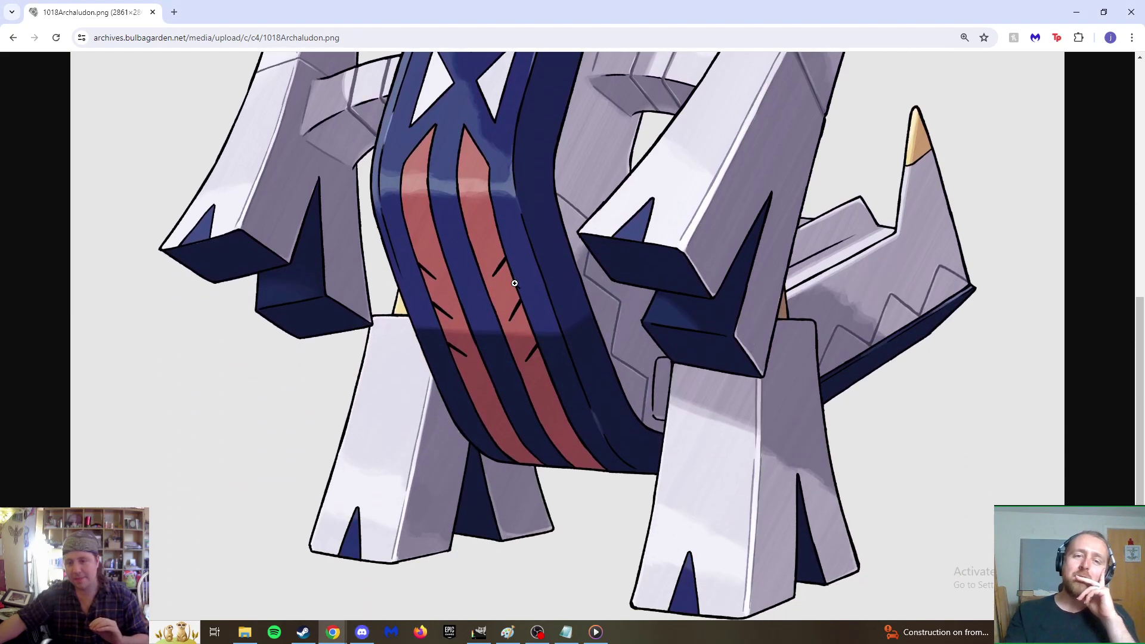
{"action": "scroll", "coordinate": [515, 283], "scroll_direction": "up", "scroll_amount": 8}
{"action": "scroll", "coordinate": [515, 283], "scroll_direction": "down", "scroll_amount": 5}
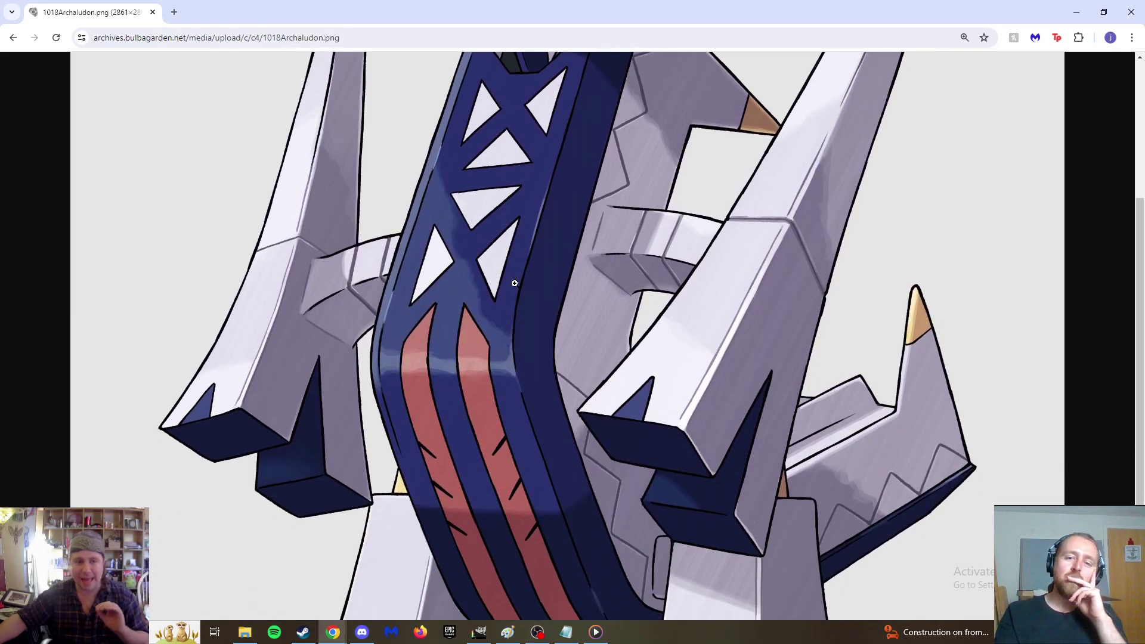
{"action": "key", "text": "alt+Left"}
{"action": "scroll", "coordinate": [513, 289], "scroll_direction": "down", "scroll_amount": 1}
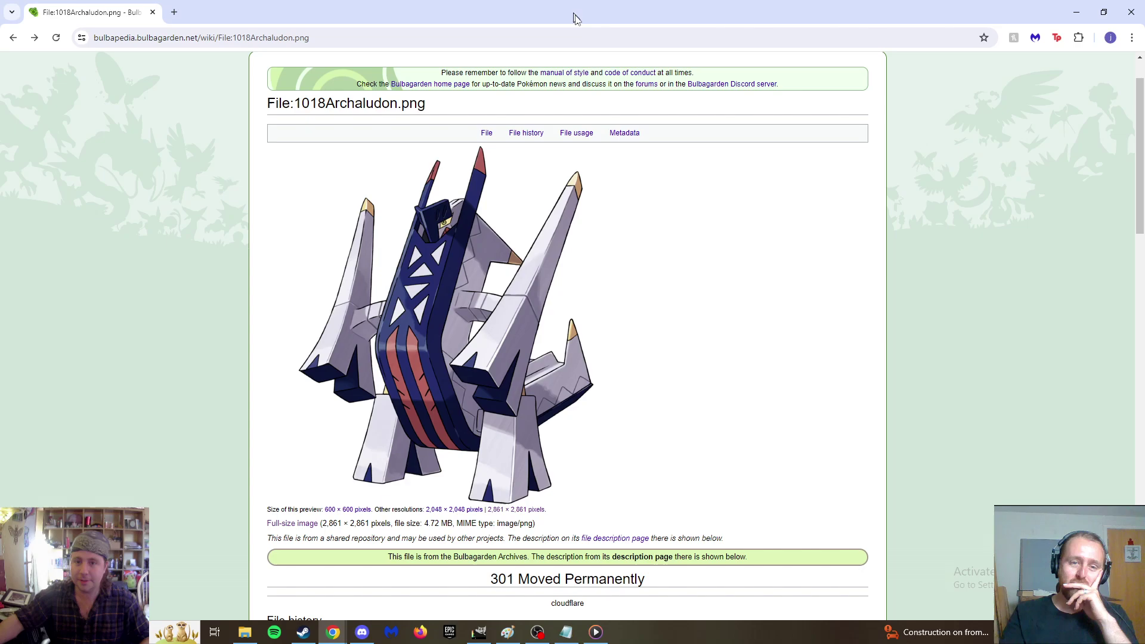
Compare the Google Images results for "Staple remover" side by side with the Archaludon file page, and restore that page to full width.
{"action": "left_click", "coordinate": [175, 12]}
{"action": "left_click_drag", "start_coordinate": [211, 12], "coordinate": [1074, 227]}
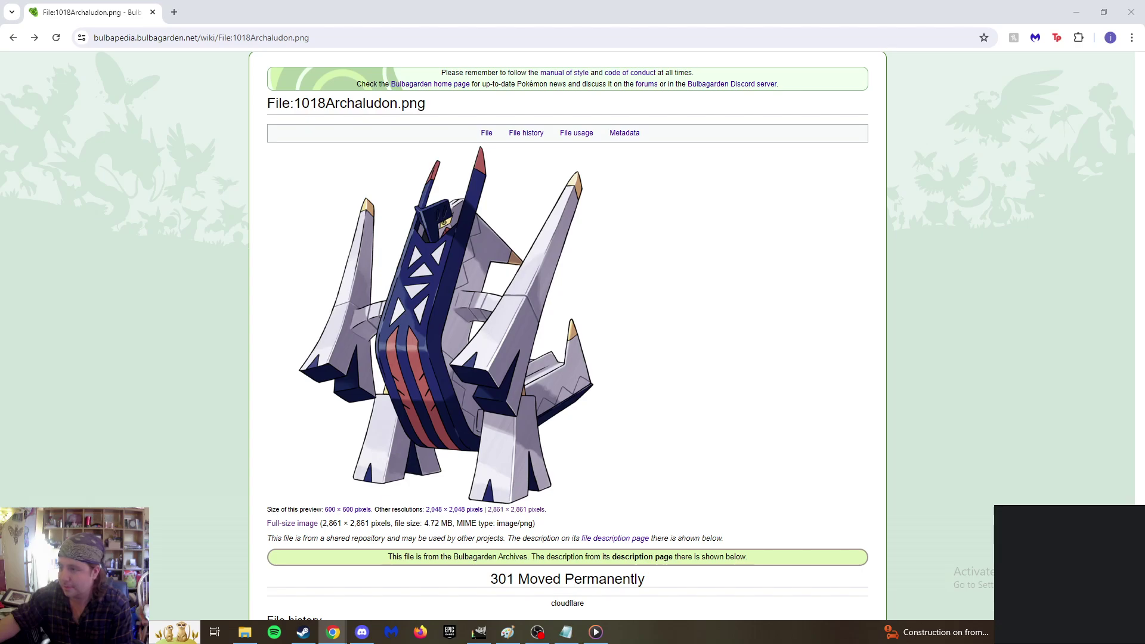
{"action": "left_click_drag", "start_coordinate": [1143, 158], "coordinate": [0, 118]}
{"action": "left_click", "coordinate": [636, 148]}
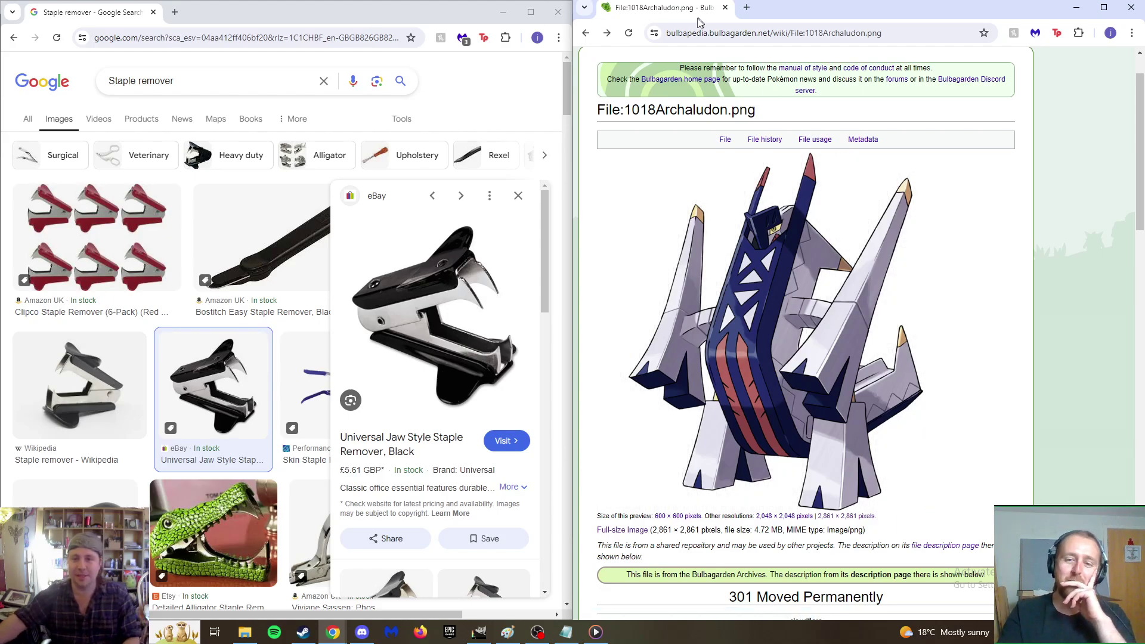
{"action": "key", "text": "alt+Tab"}
{"action": "left_click_drag", "start_coordinate": [782, 9], "coordinate": [597, 2]}
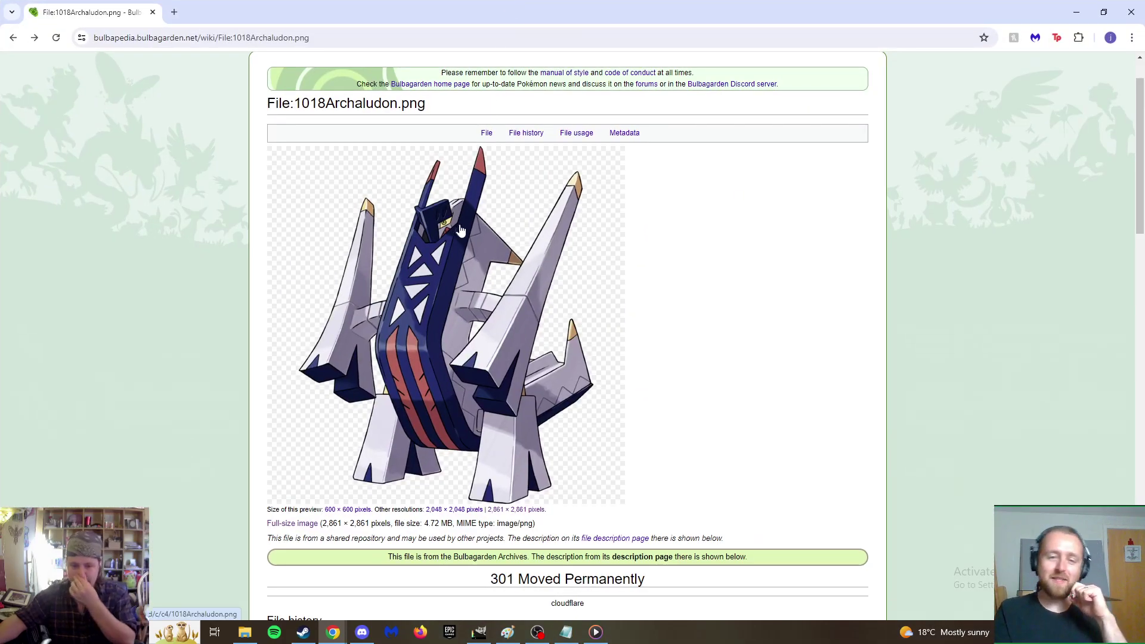
Go back to the Archaludon article, view its image assuming the shape of a bridge, and return to the article.
{"action": "key", "text": "alt+Left"}
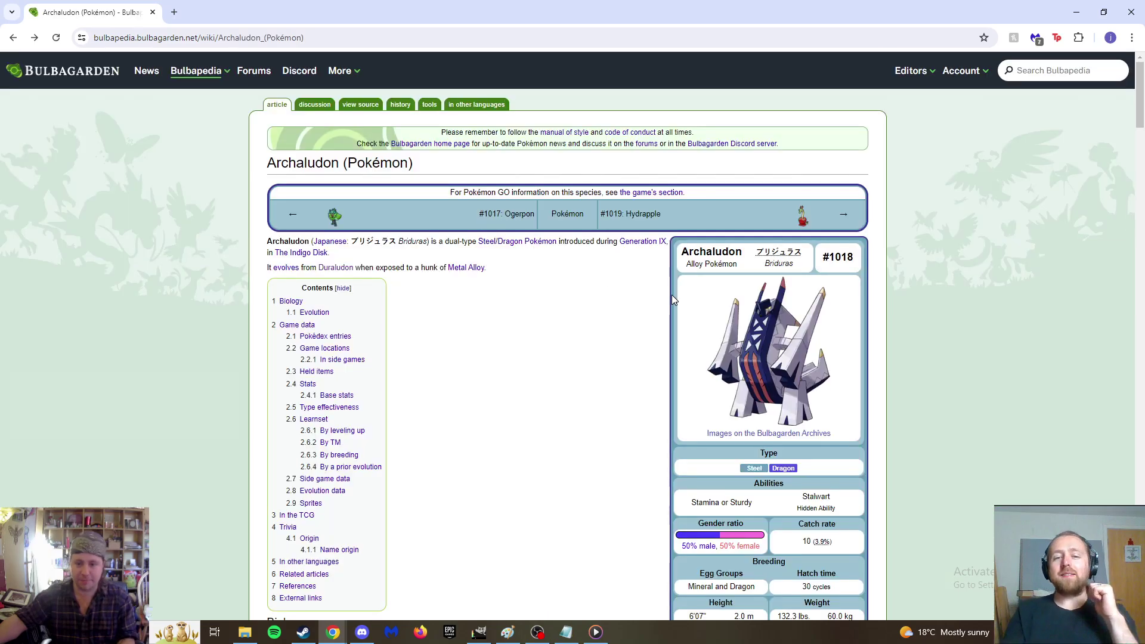
{"action": "scroll", "coordinate": [672, 295], "scroll_direction": "down", "scroll_amount": 15}
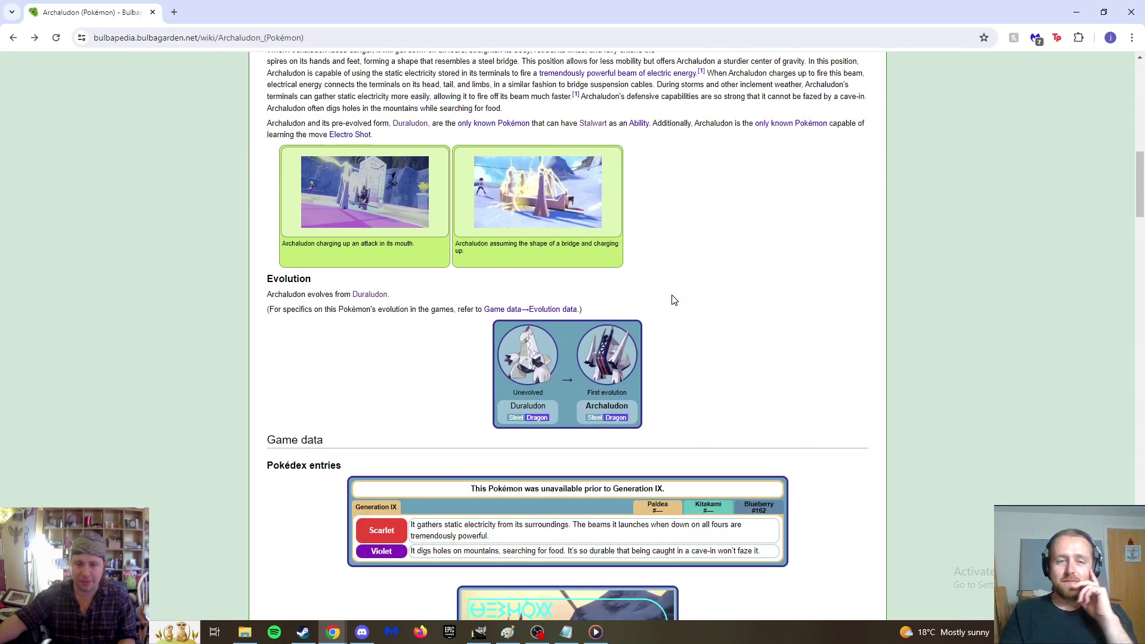
{"action": "left_click", "coordinate": [510, 189]}
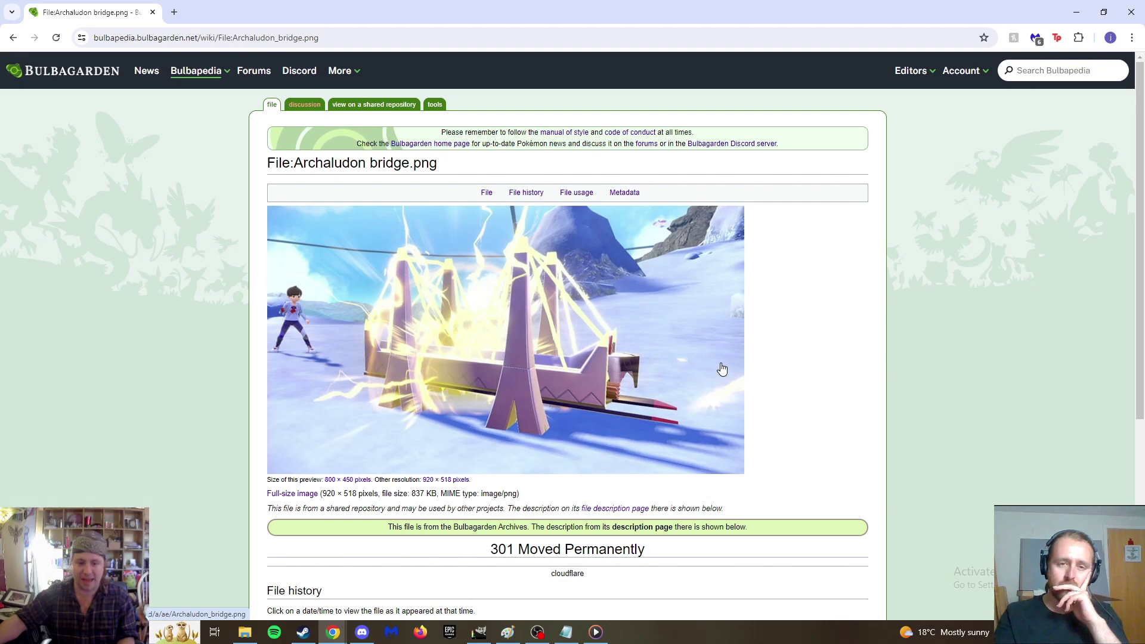
{"action": "key", "text": "alt+Left"}
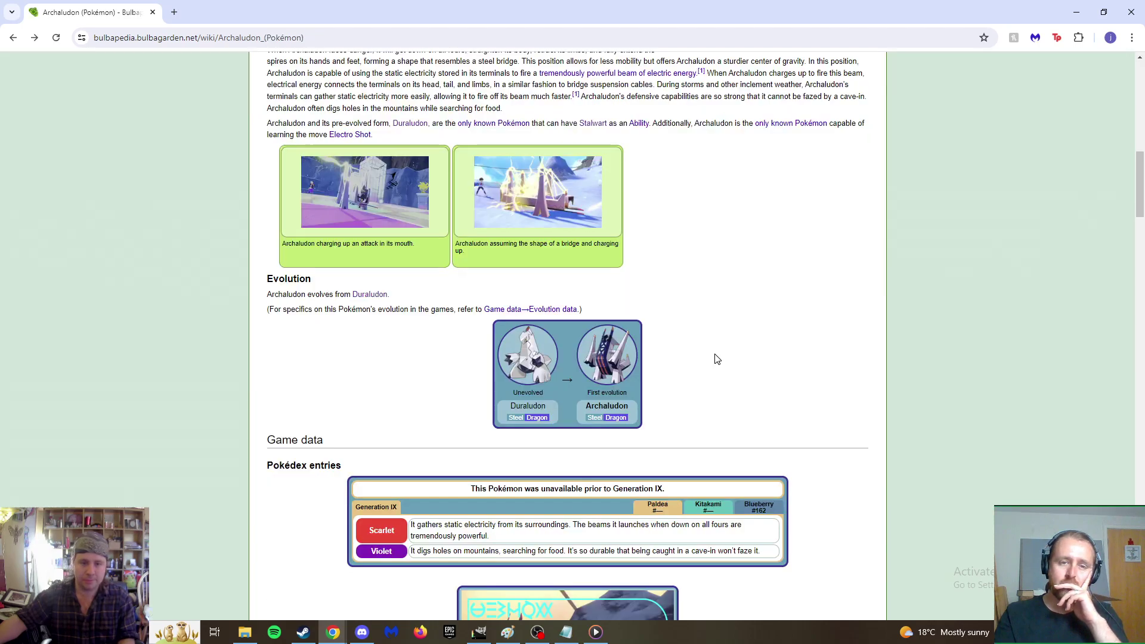
View Archaludon's Blueberry Pokédex image on its file page and return to the article.
{"action": "scroll", "coordinate": [721, 342], "scroll_direction": "down", "scroll_amount": 8}
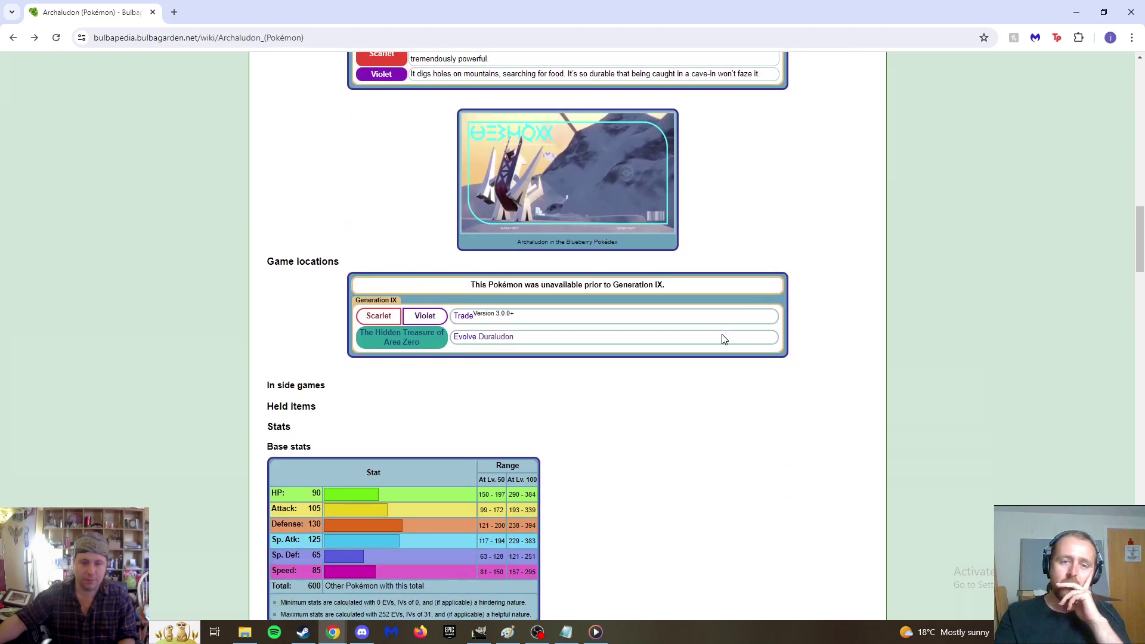
{"action": "scroll", "coordinate": [721, 339], "scroll_direction": "up", "scroll_amount": 2}
{"action": "left_click", "coordinate": [544, 300]}
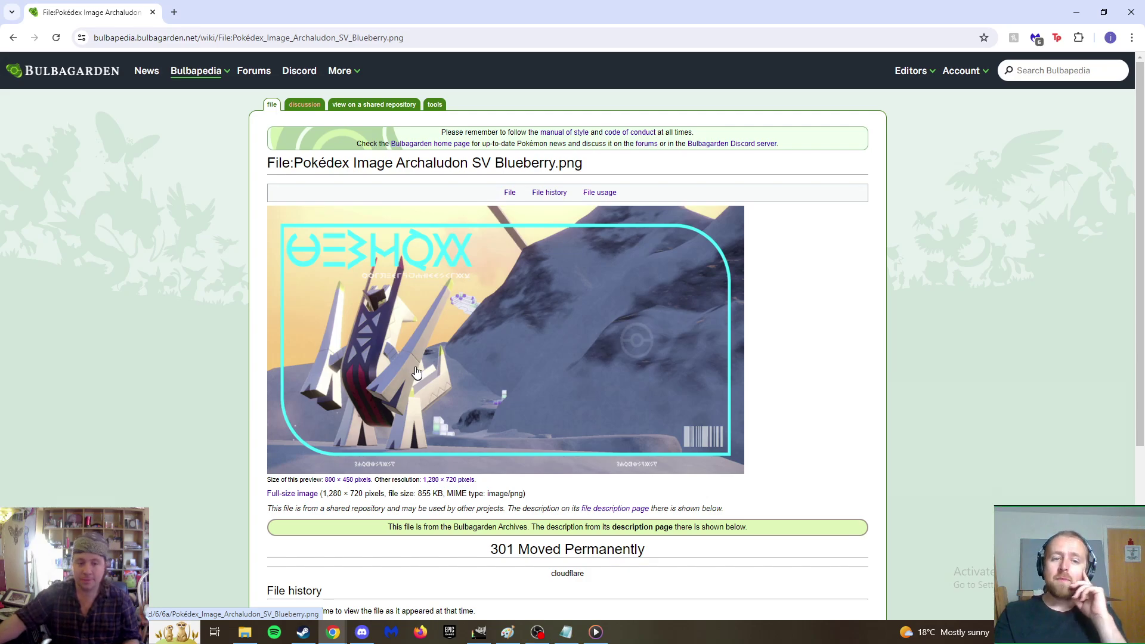
{"action": "key", "text": "alt+Left"}
Skim Archaludon's stats, type effectiveness and learnset, and open the file page of its main artwork.
{"action": "scroll", "coordinate": [421, 367], "scroll_direction": "down", "scroll_amount": 8}
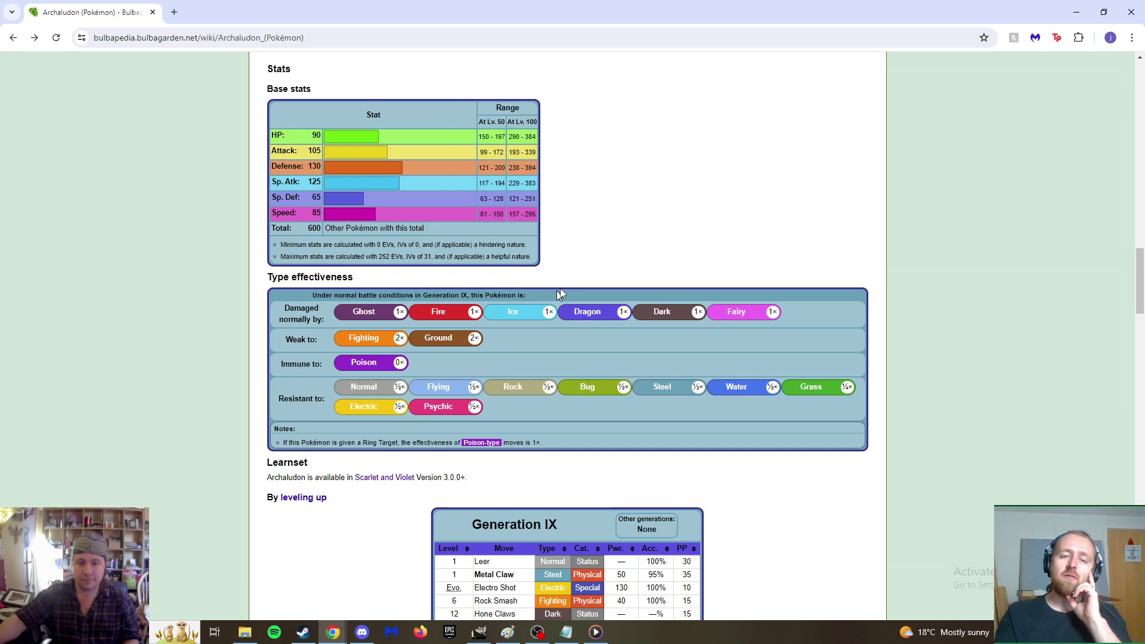
{"action": "scroll", "coordinate": [673, 238], "scroll_direction": "down", "scroll_amount": 3}
{"action": "scroll", "coordinate": [674, 238], "scroll_direction": "up", "scroll_amount": 20}
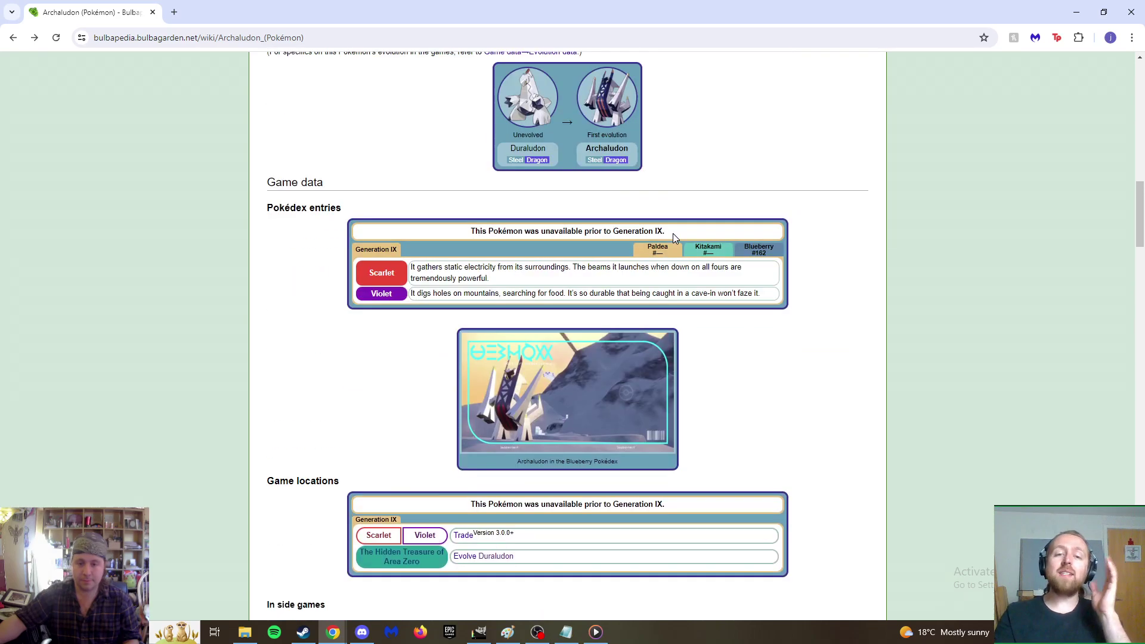
{"action": "scroll", "coordinate": [673, 238], "scroll_direction": "up", "scroll_amount": 9}
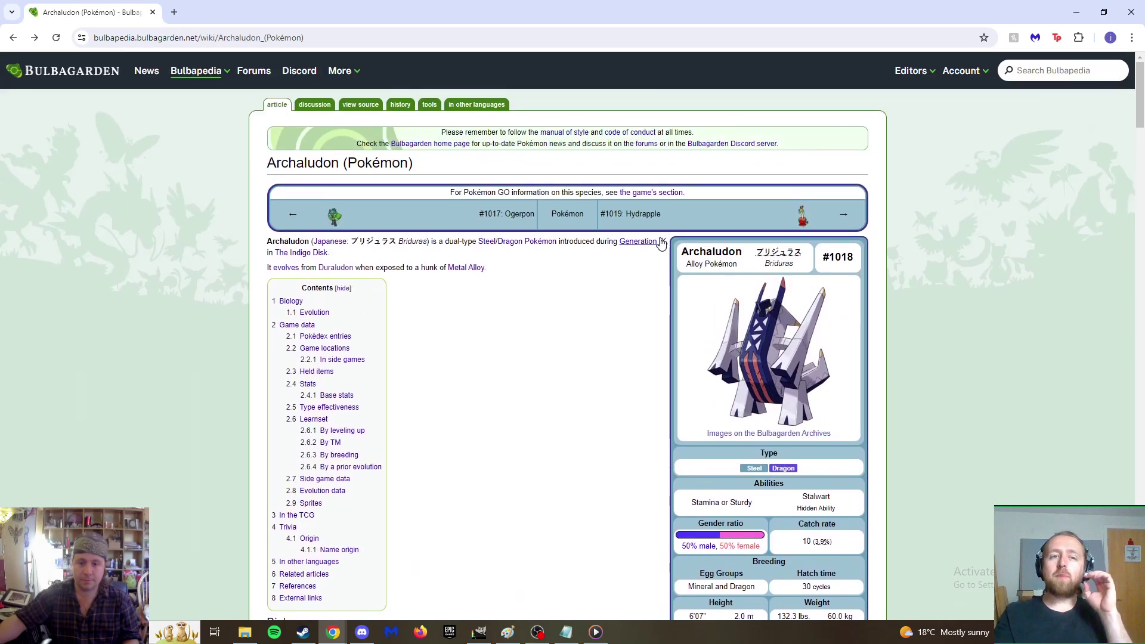
{"action": "left_click", "coordinate": [776, 338]}
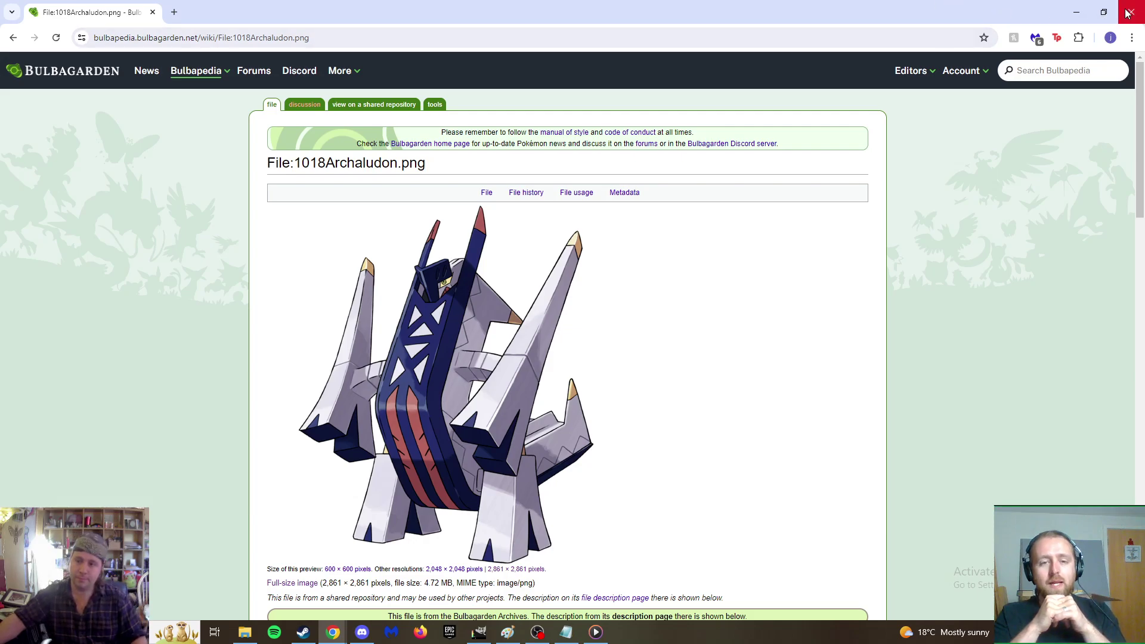
Switch back to GIMP and move the Archaludon image to the start of the Granbullshit row.
{"action": "left_click", "coordinate": [1077, 12]}
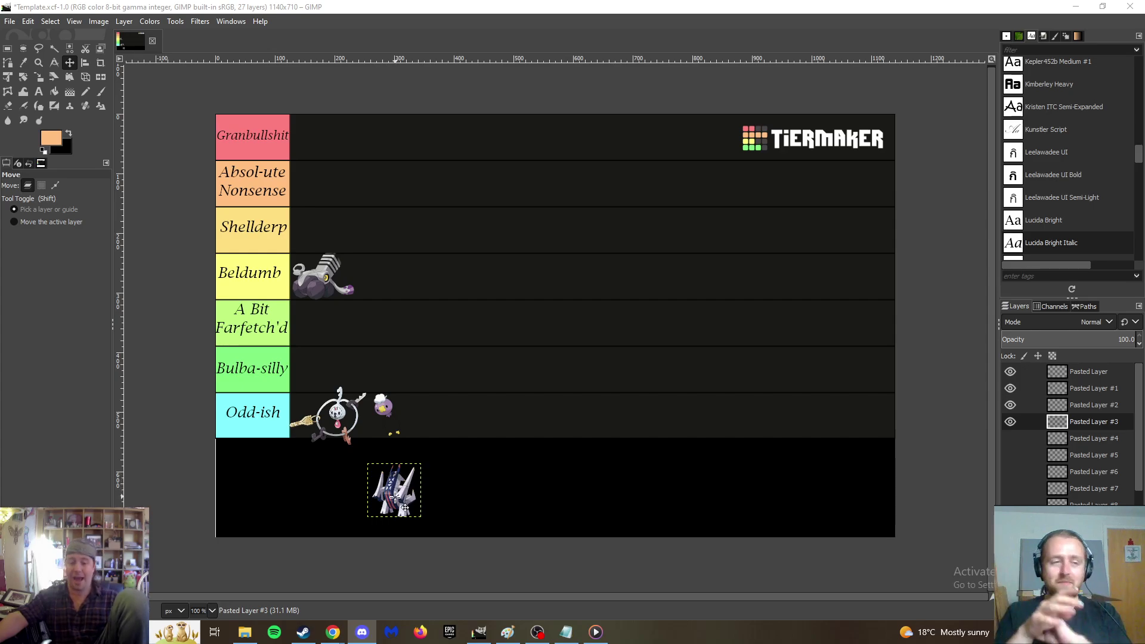
{"action": "left_click_drag", "start_coordinate": [395, 496], "coordinate": [315, 144]}
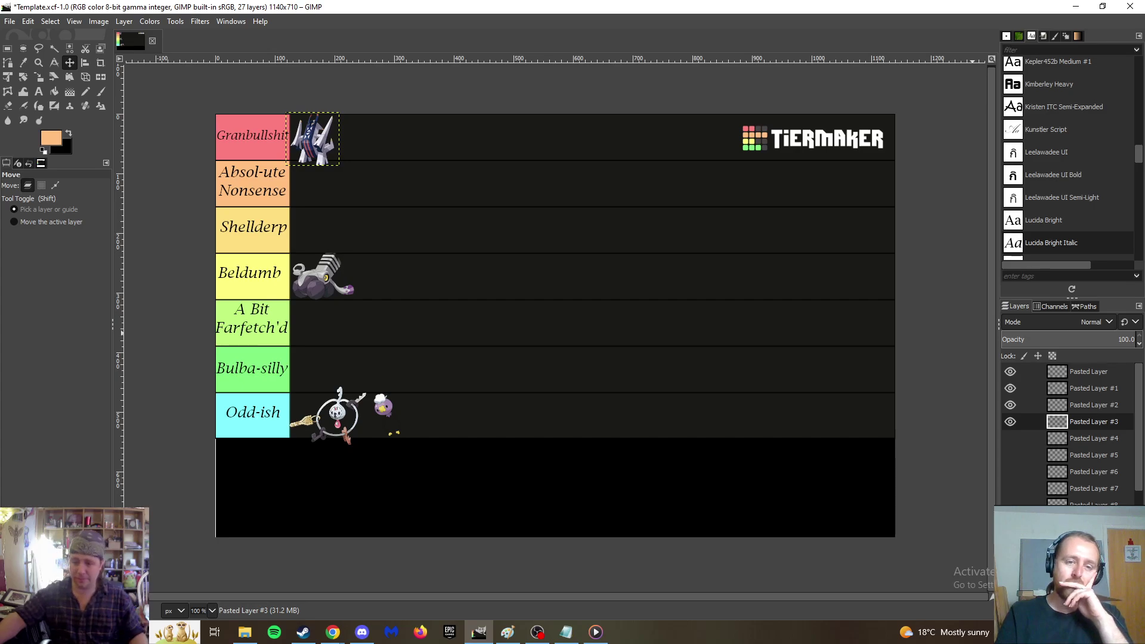
Show Pasted Layer #4 and bring up the full-size Tatsugiri artwork in Chrome.
{"action": "left_click", "coordinate": [1014, 438]}
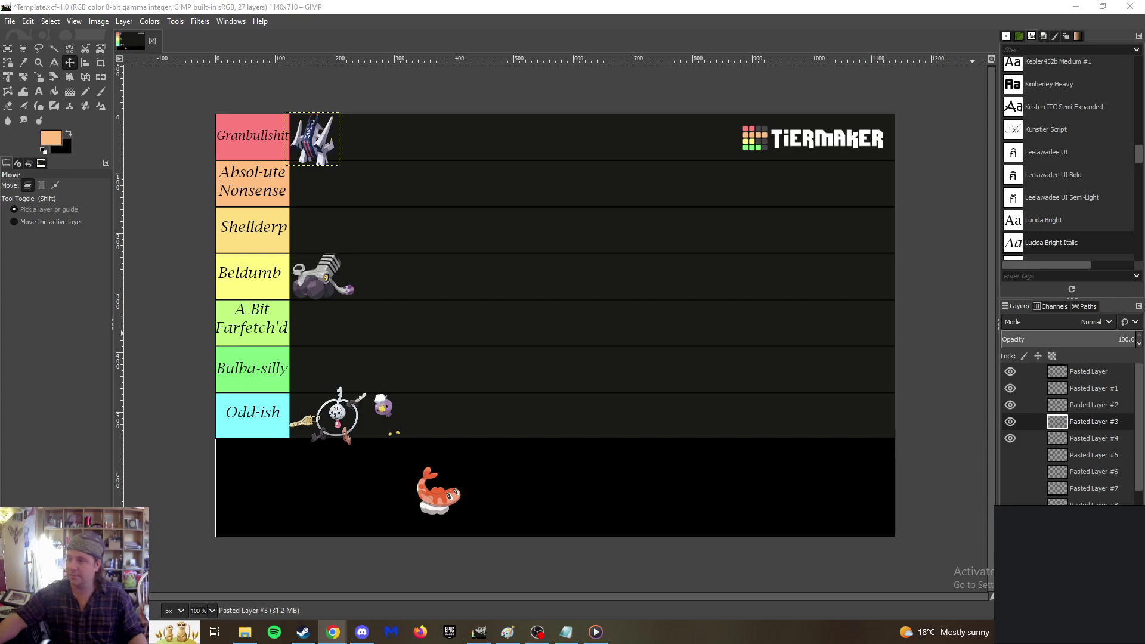
{"action": "left_click_drag", "start_coordinate": [1144, 117], "coordinate": [208, 5]}
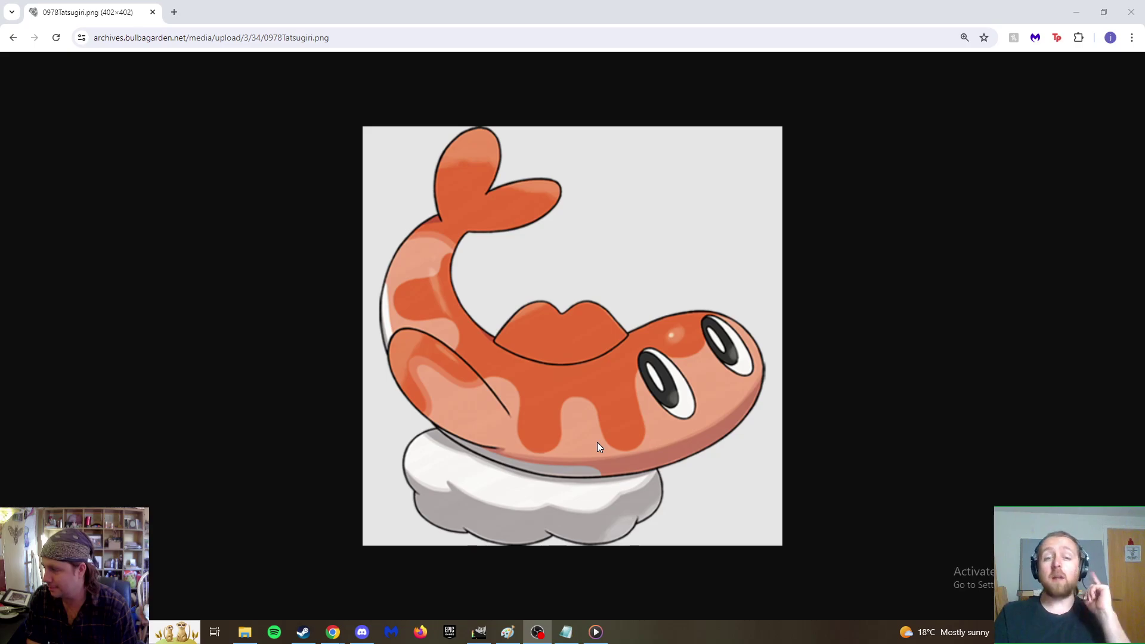
{"action": "left_click", "coordinate": [405, 198]}
Go back to the Tatsugiri article and skim its biology, forms and Pokédex entries.
{"action": "key", "text": "alt+Left"}
{"action": "key", "text": "alt+Left"}
{"action": "scroll", "coordinate": [550, 289], "scroll_direction": "down", "scroll_amount": 15}
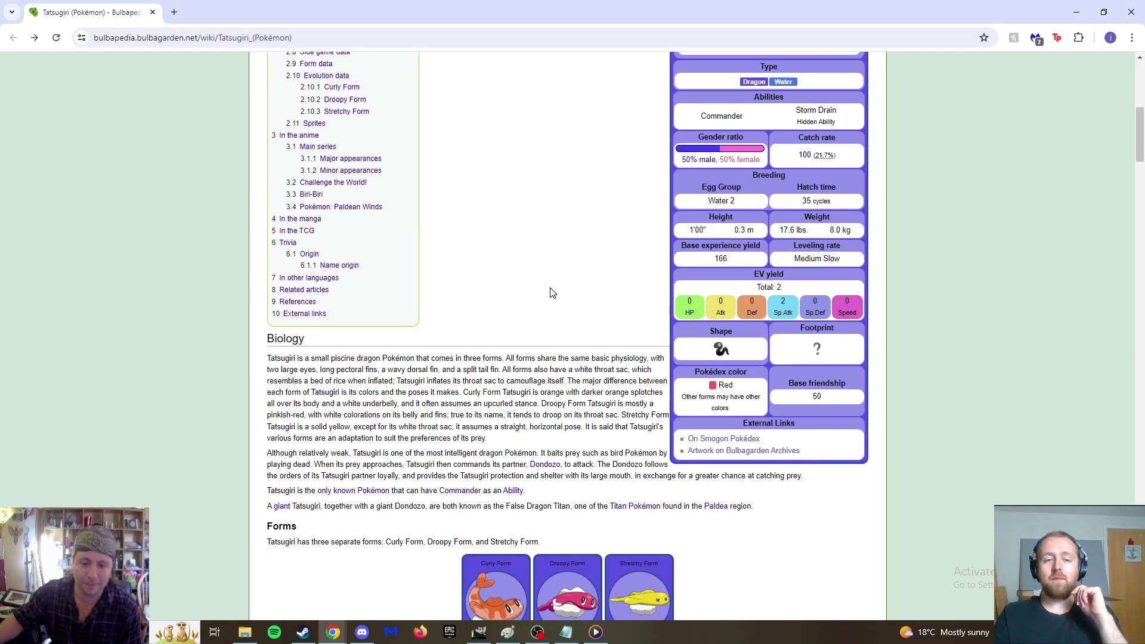
{"action": "scroll", "coordinate": [552, 290], "scroll_direction": "down", "scroll_amount": 3}
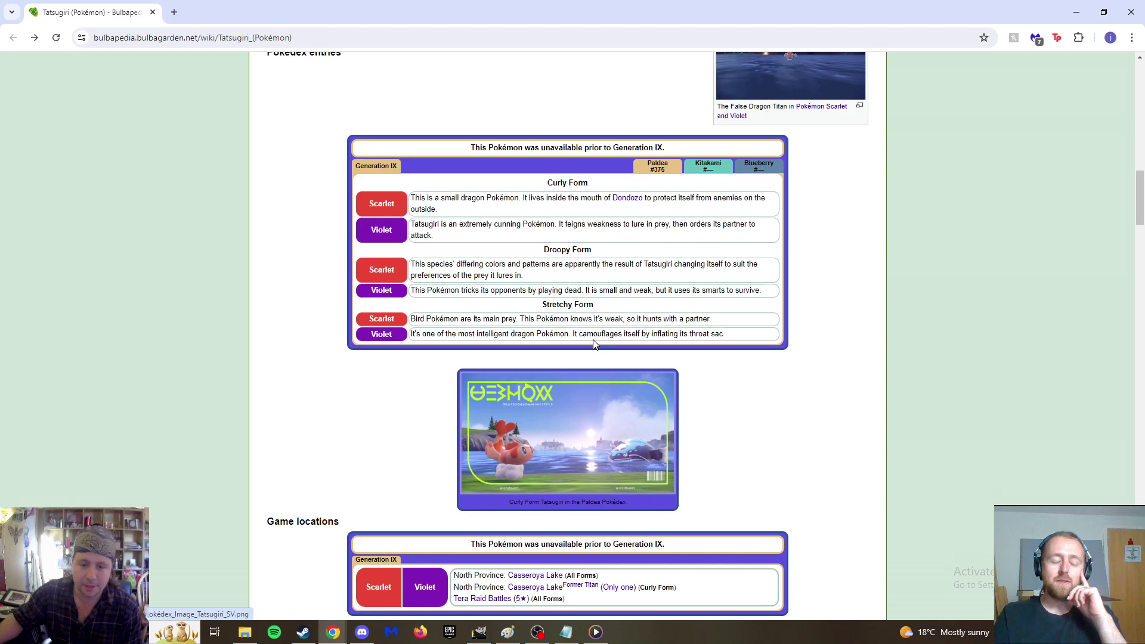
{"action": "scroll", "coordinate": [591, 443], "scroll_direction": "up", "scroll_amount": 6}
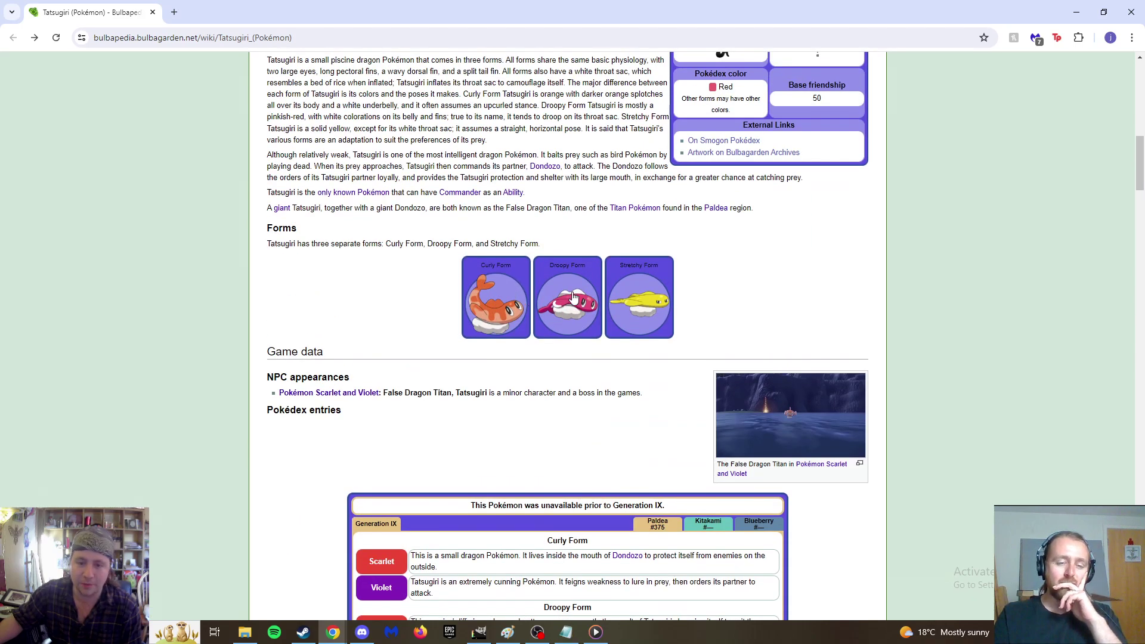
View the Stretchy Form and Droopy Form images of Tatsugiri, returning to the article after each.
{"action": "left_click", "coordinate": [650, 306]}
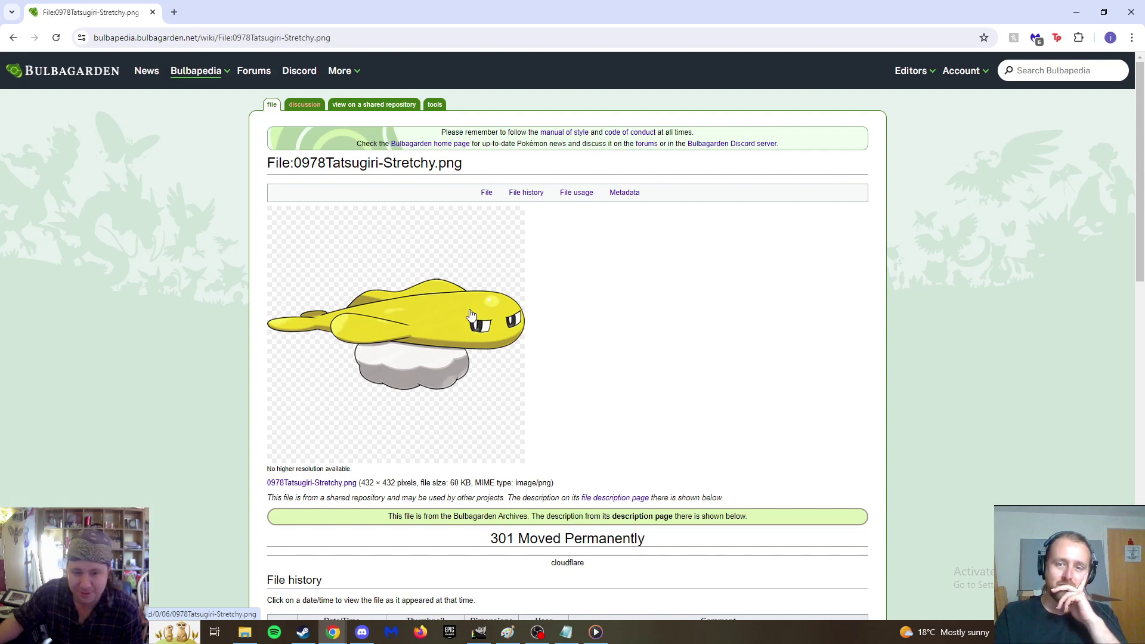
{"action": "key", "text": "alt+Left"}
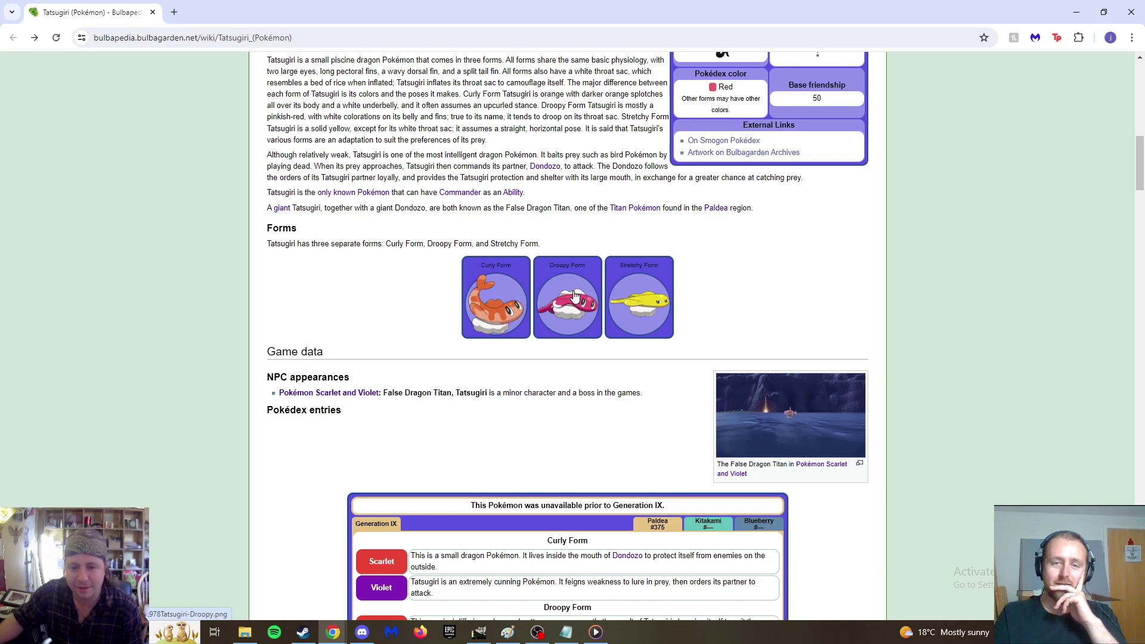
{"action": "left_click", "coordinate": [574, 296]}
{"action": "key", "text": "alt+Left"}
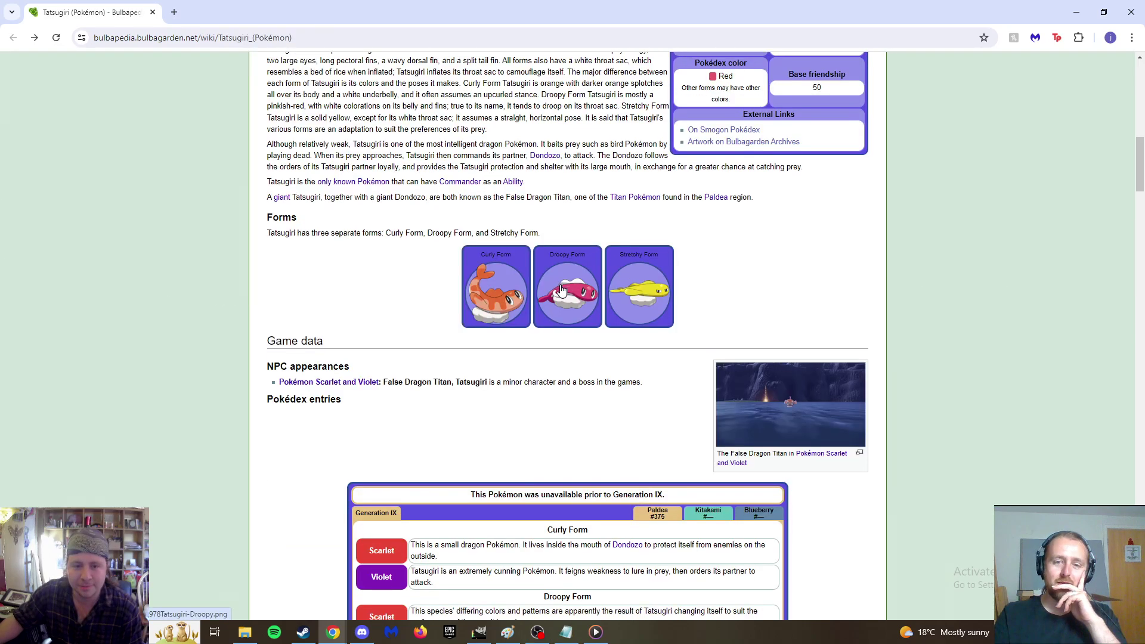
View the image of Curly Form Tatsugiri in the Paldea Pokédex and return to the article.
{"action": "scroll", "coordinate": [560, 290], "scroll_direction": "down", "scroll_amount": 7}
{"action": "left_click", "coordinate": [580, 401]}
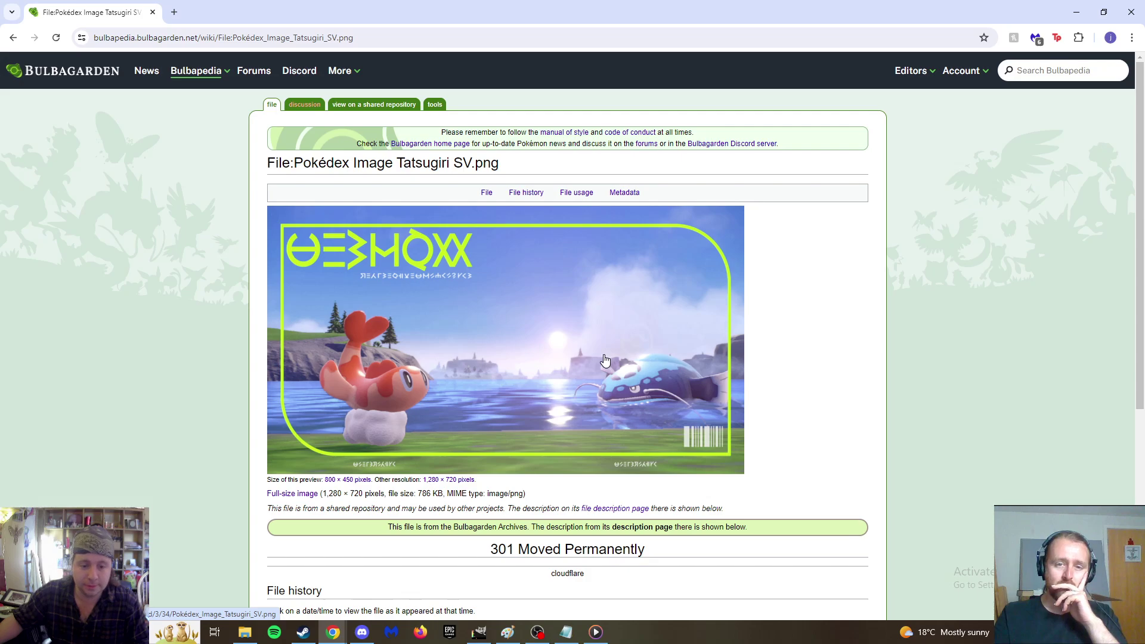
{"action": "key", "text": "alt+Left"}
Open Tatsugiri's main Curly Form artwork from the article's infobox at full size.
{"action": "scroll", "coordinate": [605, 360], "scroll_direction": "up", "scroll_amount": 9}
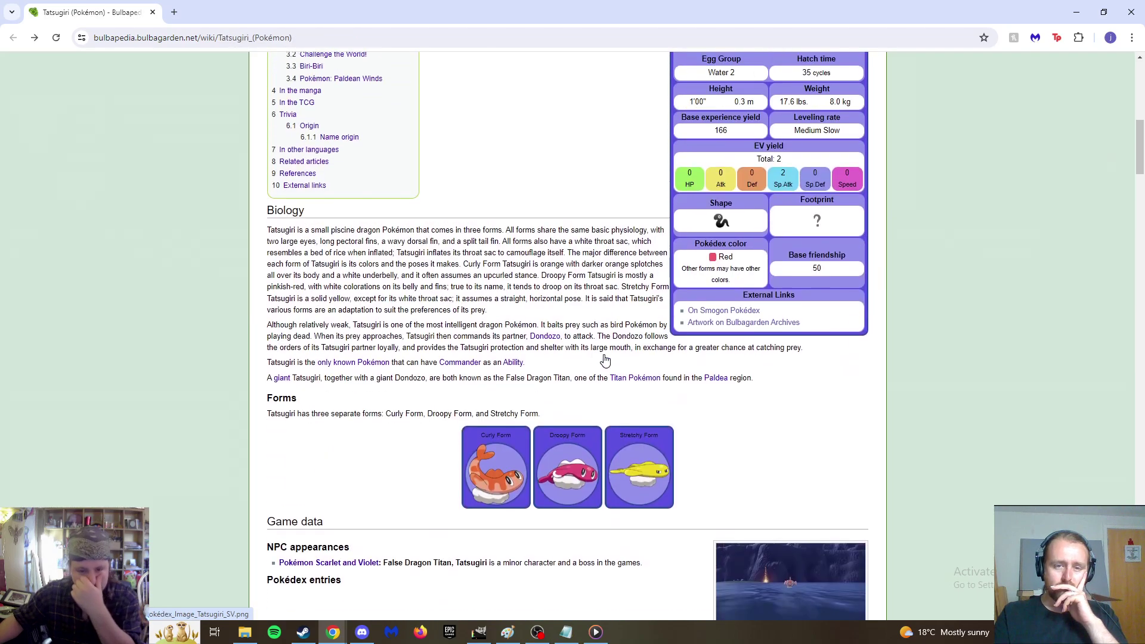
{"action": "scroll", "coordinate": [609, 346], "scroll_direction": "up", "scroll_amount": 9}
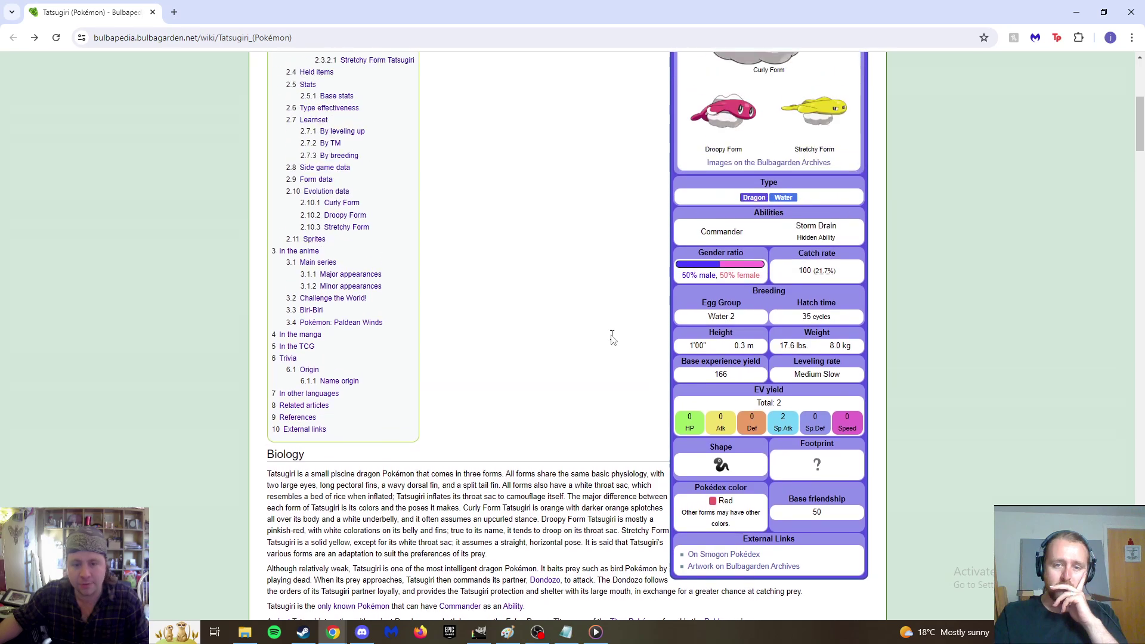
{"action": "left_click", "coordinate": [764, 322]}
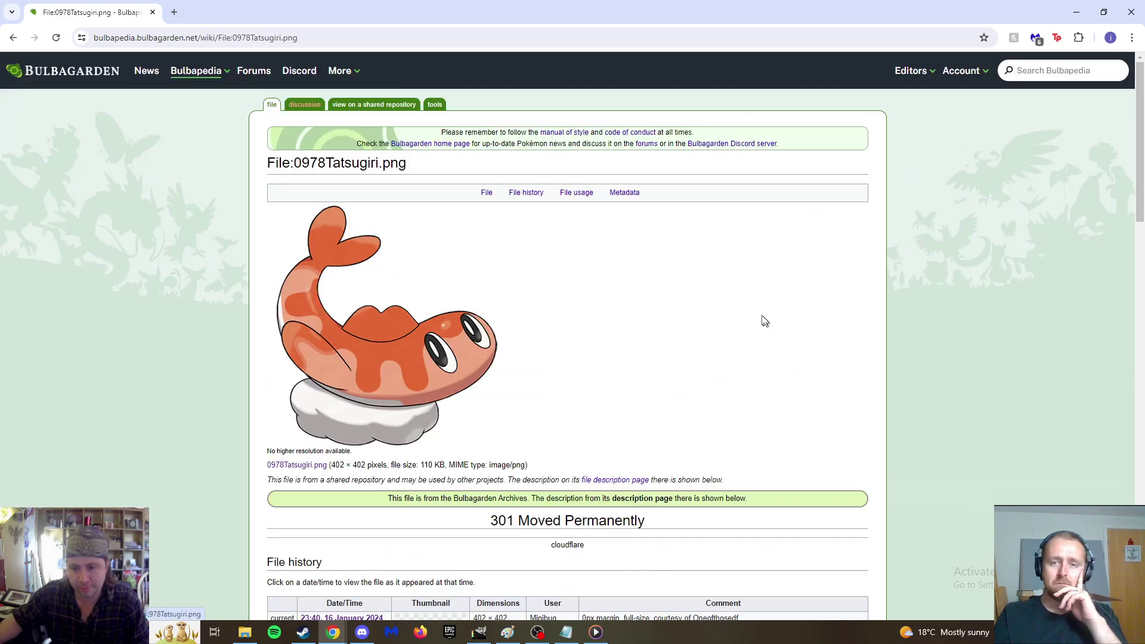
{"action": "left_click", "coordinate": [460, 333]}
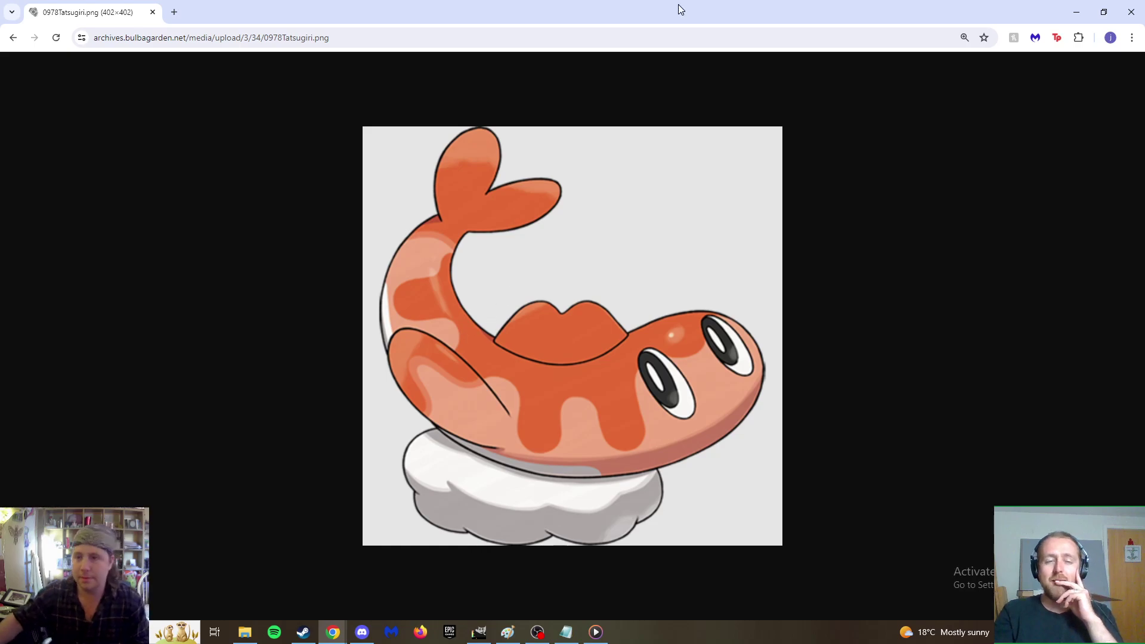
Close the artwork window, select Pasted Layer #4 in GIMP and move Tatsugiri into the Absol-ute Nonsense row.
{"action": "left_click", "coordinate": [1137, 8]}
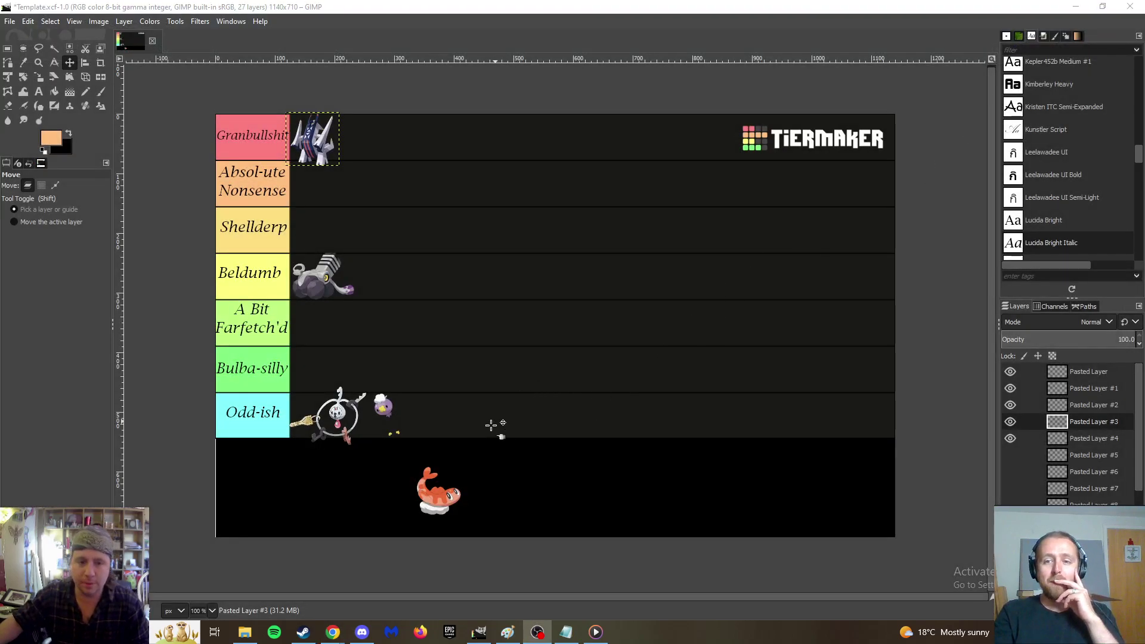
{"action": "left_click", "coordinate": [1094, 440]}
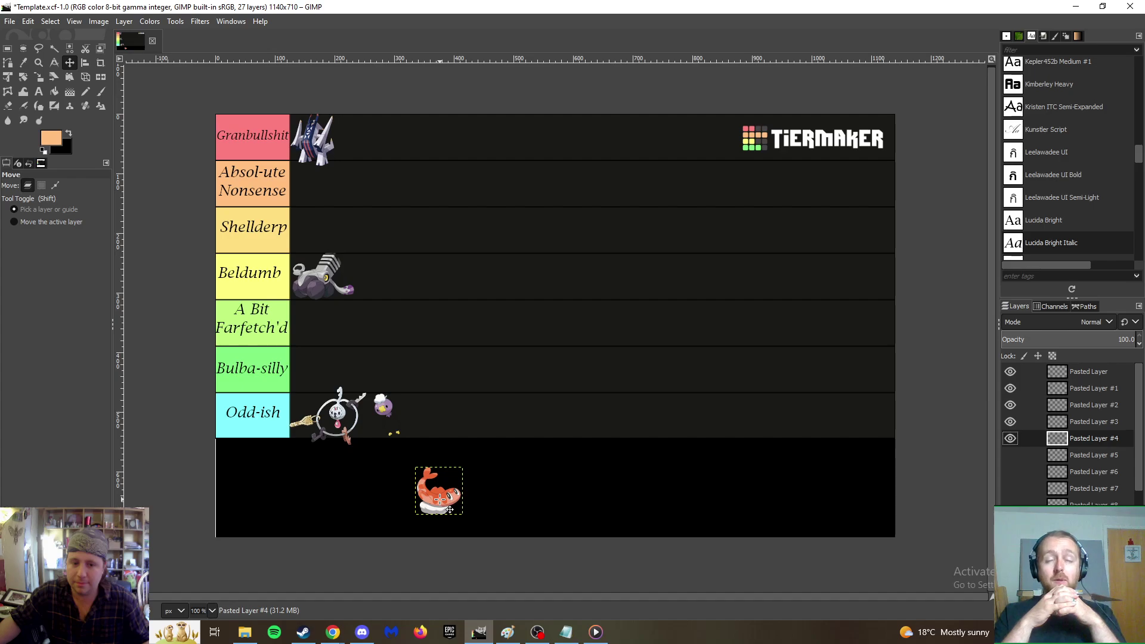
{"action": "left_click_drag", "start_coordinate": [450, 511], "coordinate": [378, 203]}
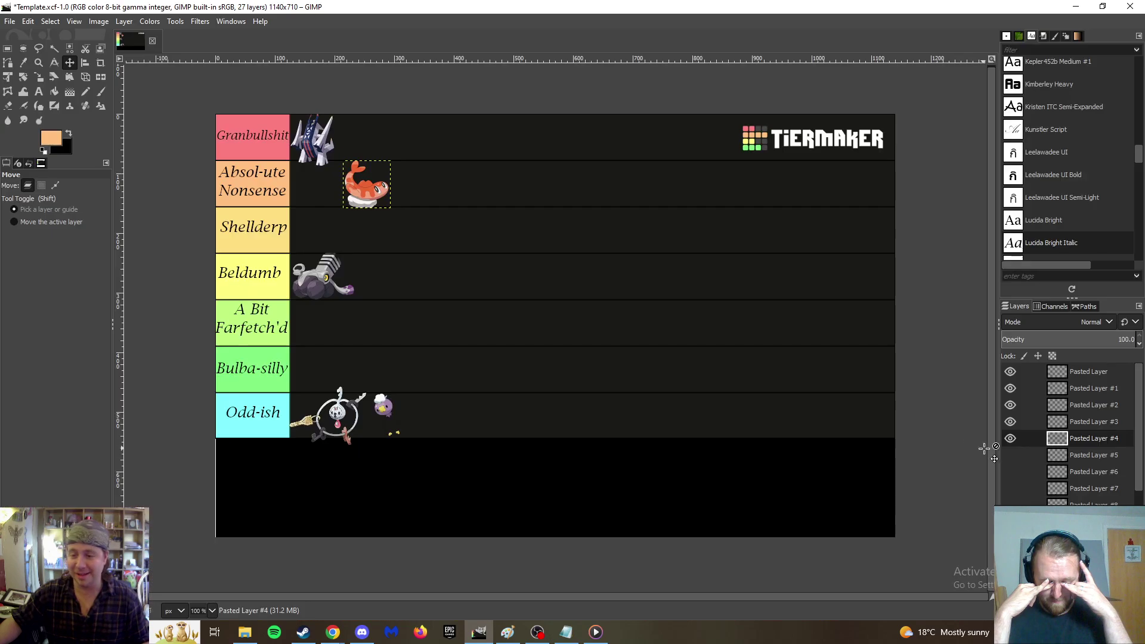
Show Pasted Layer #5 and bring up Polteageist's artwork file page in a maximized Chrome window.
{"action": "left_click", "coordinate": [1010, 455]}
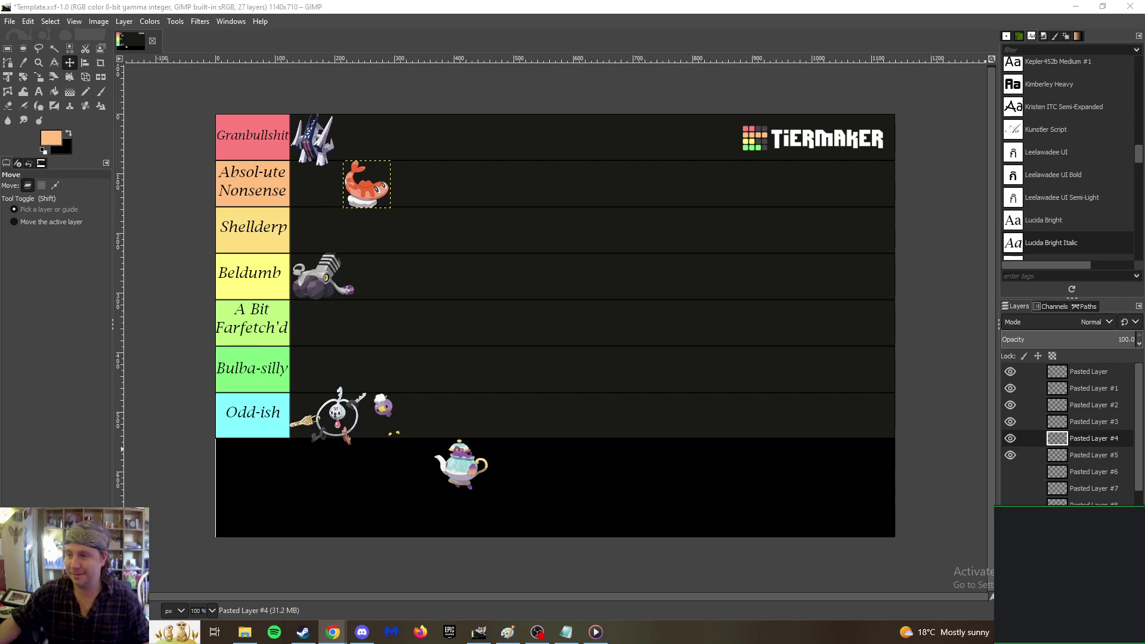
{"action": "key", "text": "alt+Tab"}
{"action": "left_click_drag", "start_coordinate": [936, 25], "coordinate": [694, 54]}
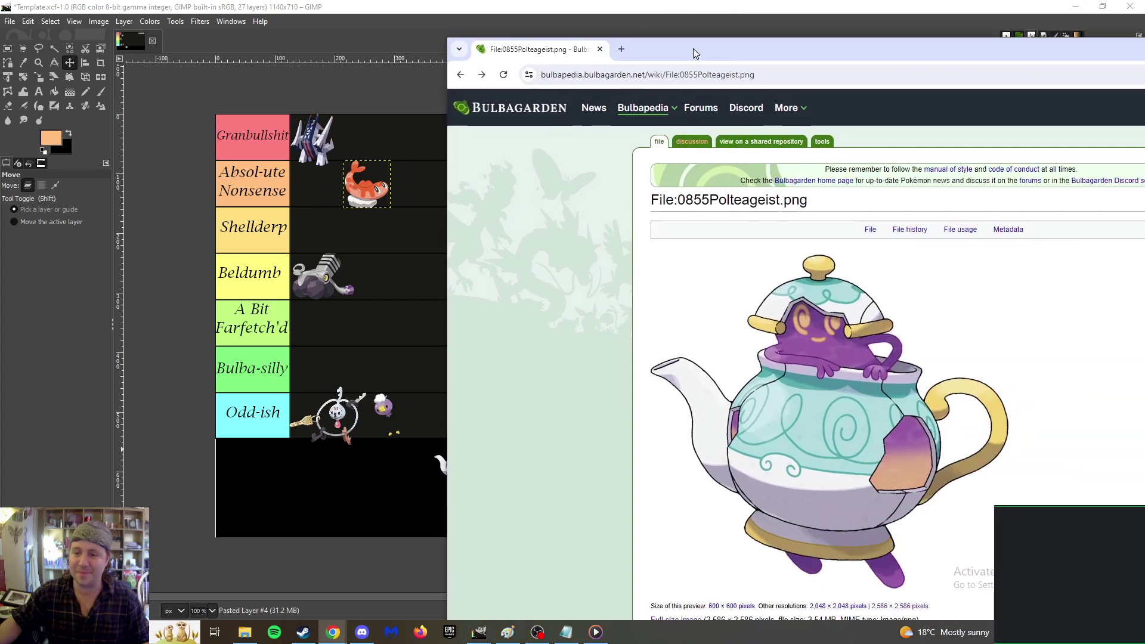
{"action": "double_click", "coordinate": [694, 54]}
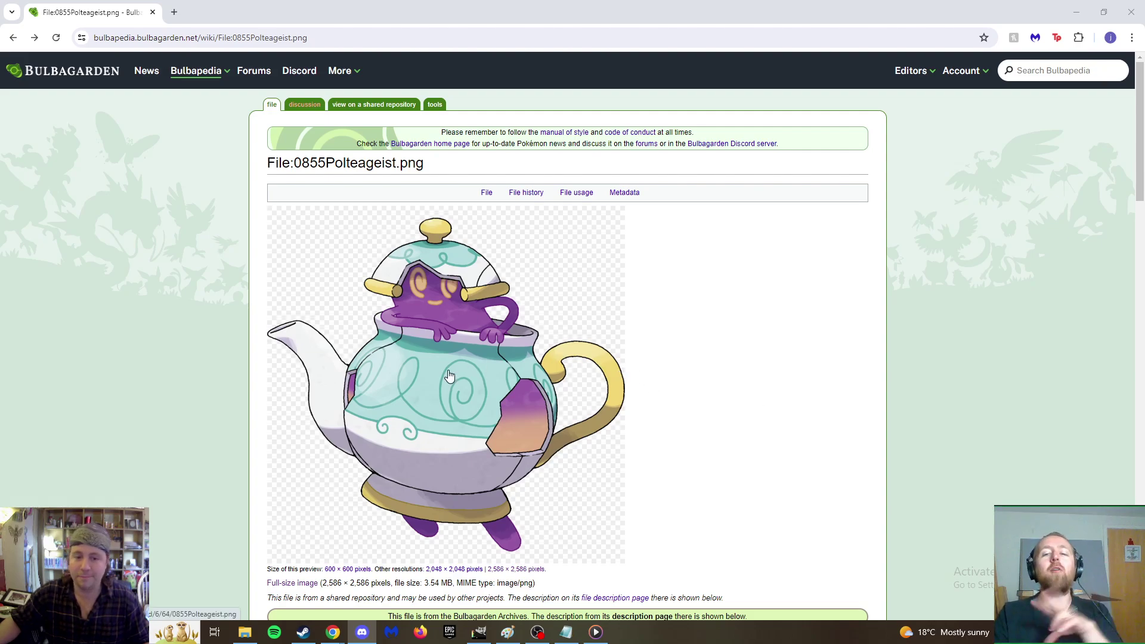
Go back to the Polteageist article and compare its Phony Form and Antique Form images, returning to the article.
{"action": "key", "text": "alt+Left"}
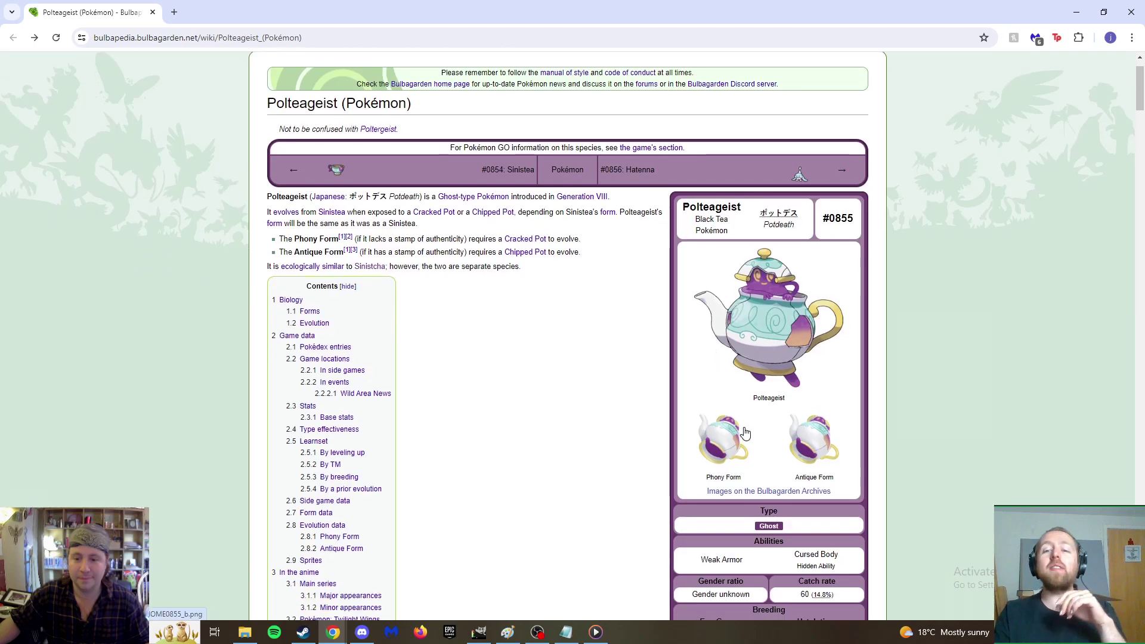
{"action": "left_click", "coordinate": [726, 448]}
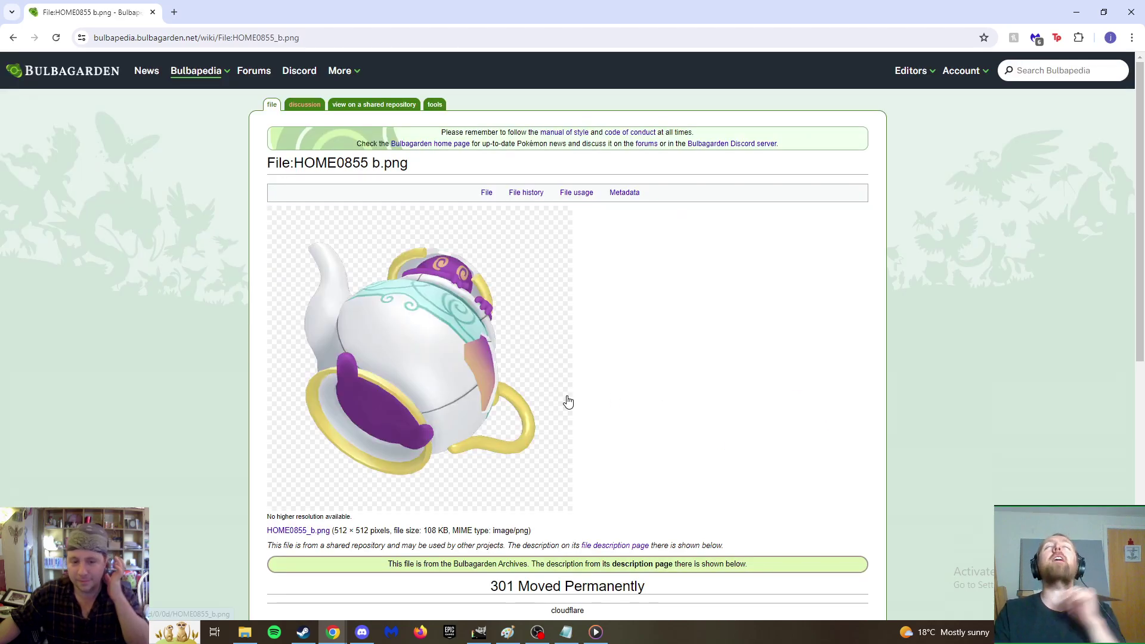
{"action": "key", "text": "alt+Left"}
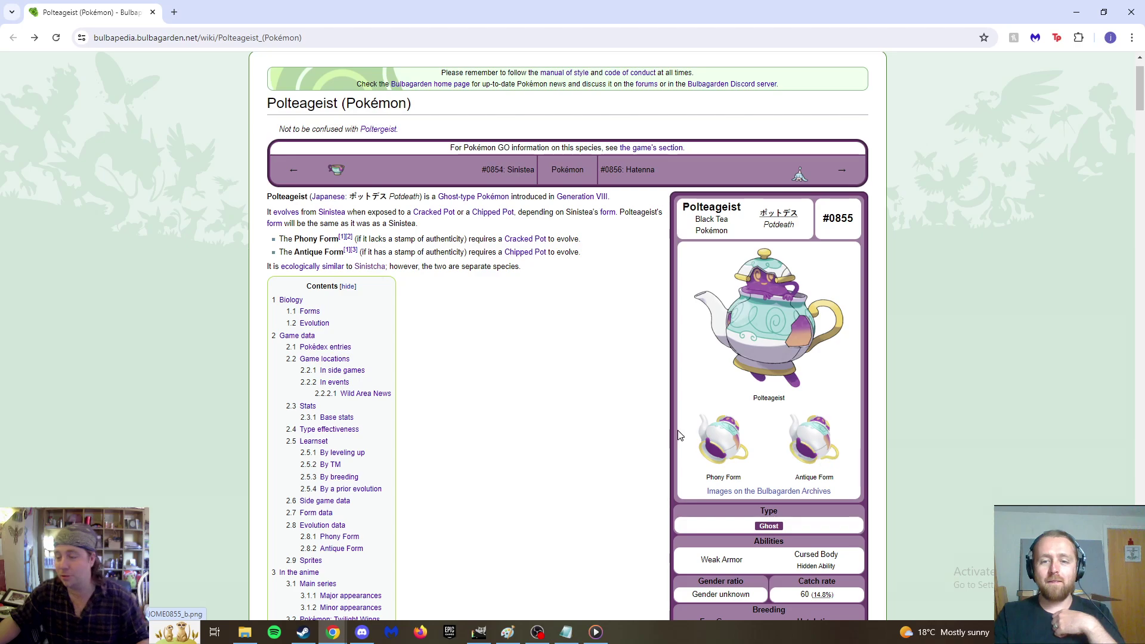
{"action": "left_click", "coordinate": [714, 439]}
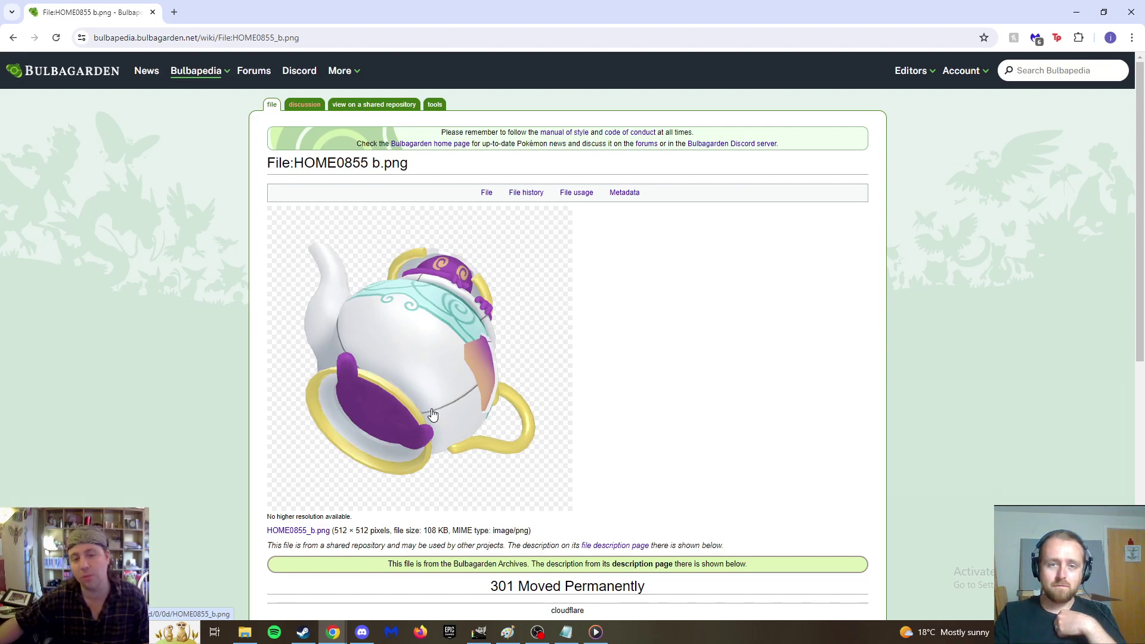
{"action": "key", "text": "alt+Left"}
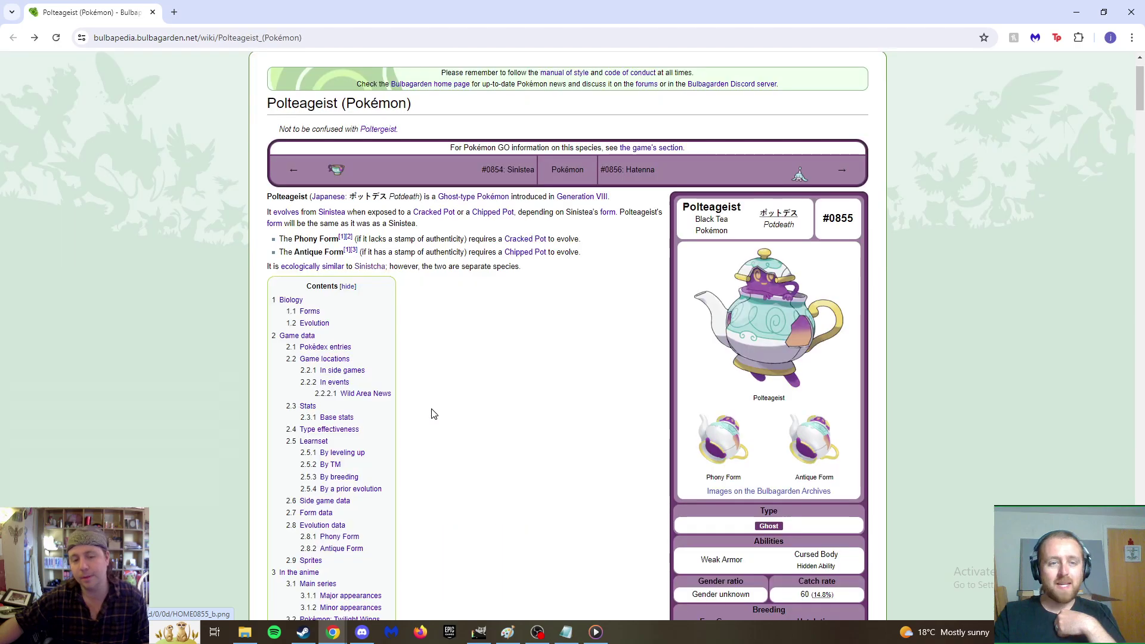
{"action": "left_click", "coordinate": [825, 443]}
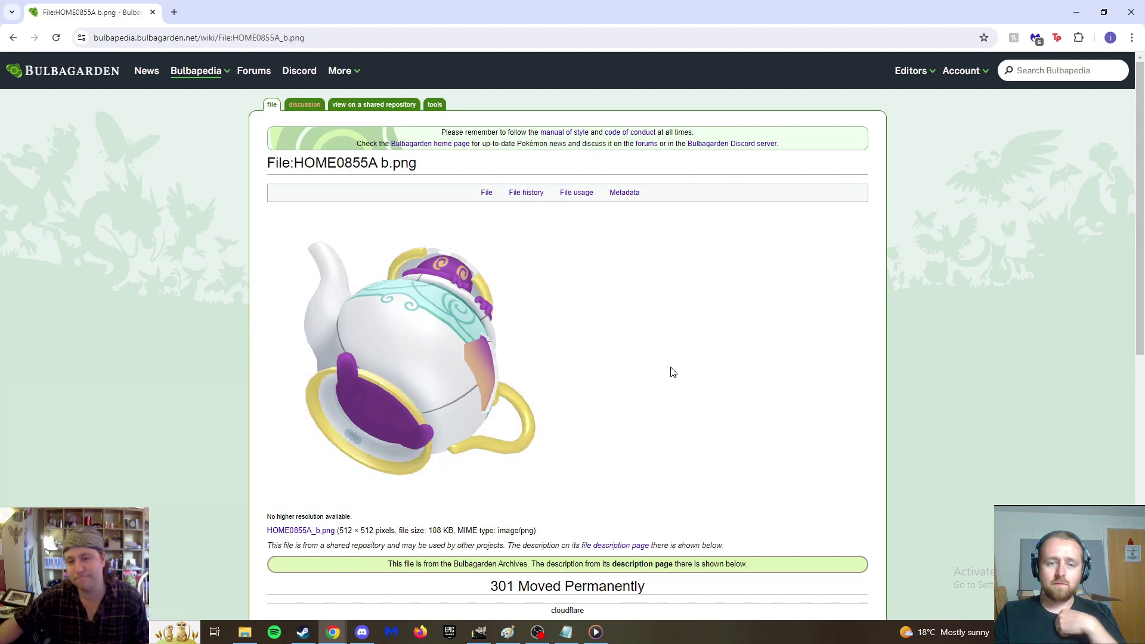
{"action": "key", "text": "alt+Left"}
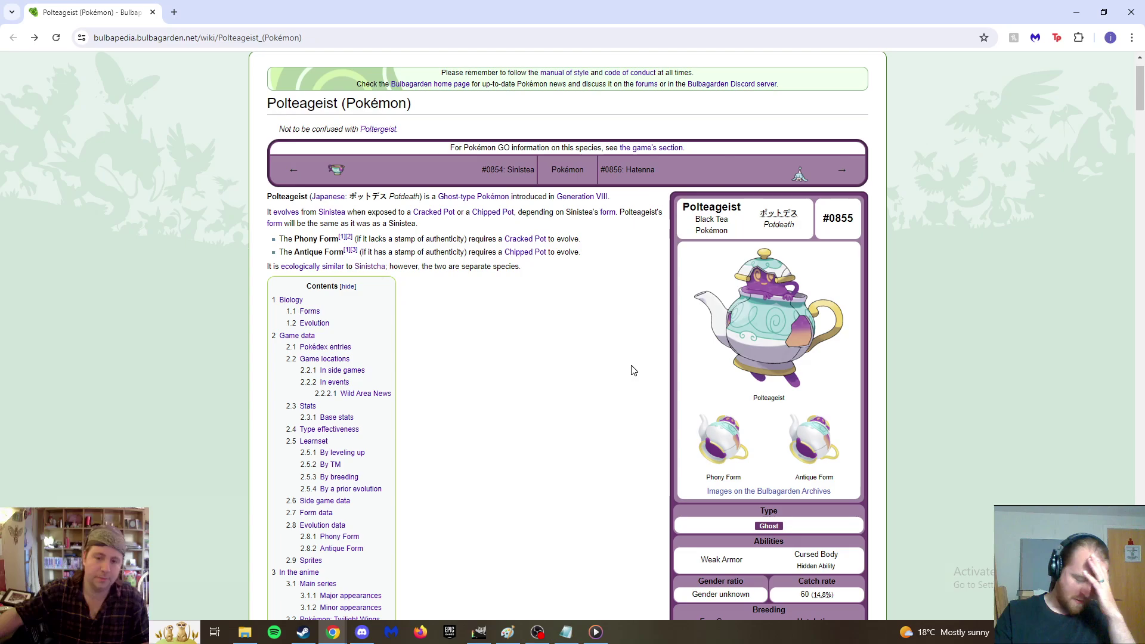
View the Polteageist trading card image from the article's Biology section, and the main Polteageist artwork from the infobox.
{"action": "scroll", "coordinate": [632, 358], "scroll_direction": "down", "scroll_amount": 2}
{"action": "scroll", "coordinate": [631, 358], "scroll_direction": "down", "scroll_amount": 6}
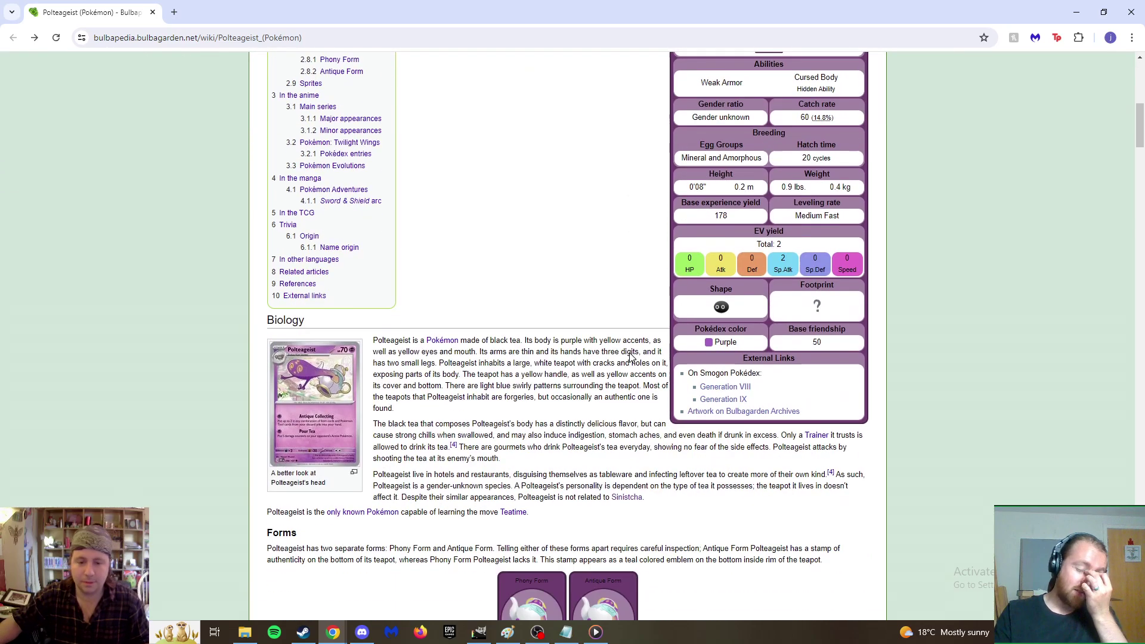
{"action": "left_click", "coordinate": [298, 392]}
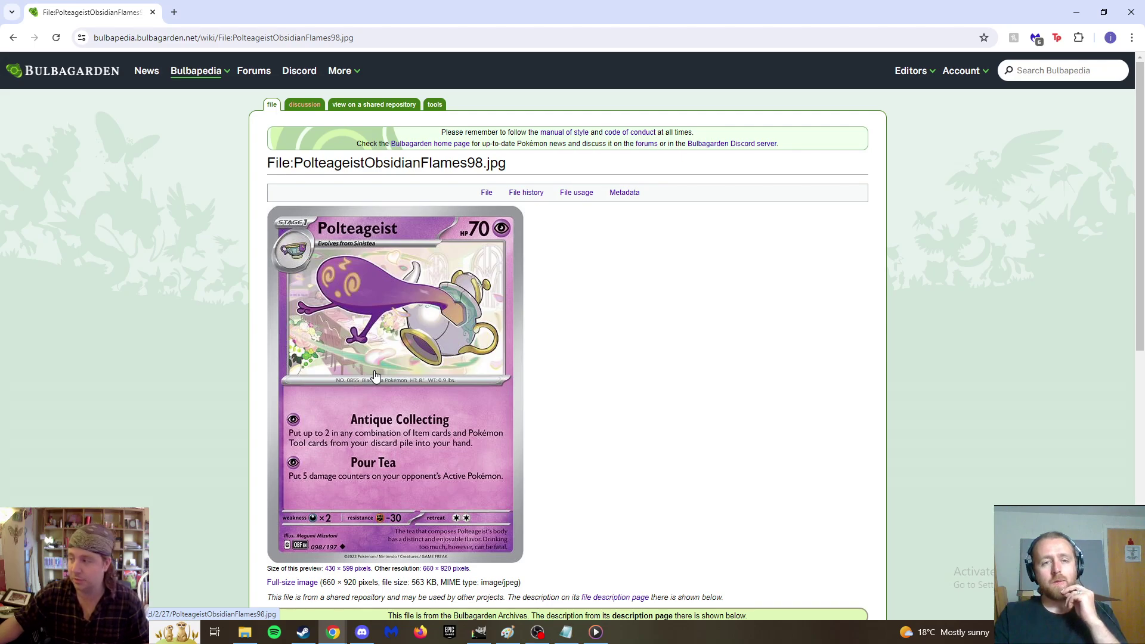
{"action": "key", "text": "alt+Left"}
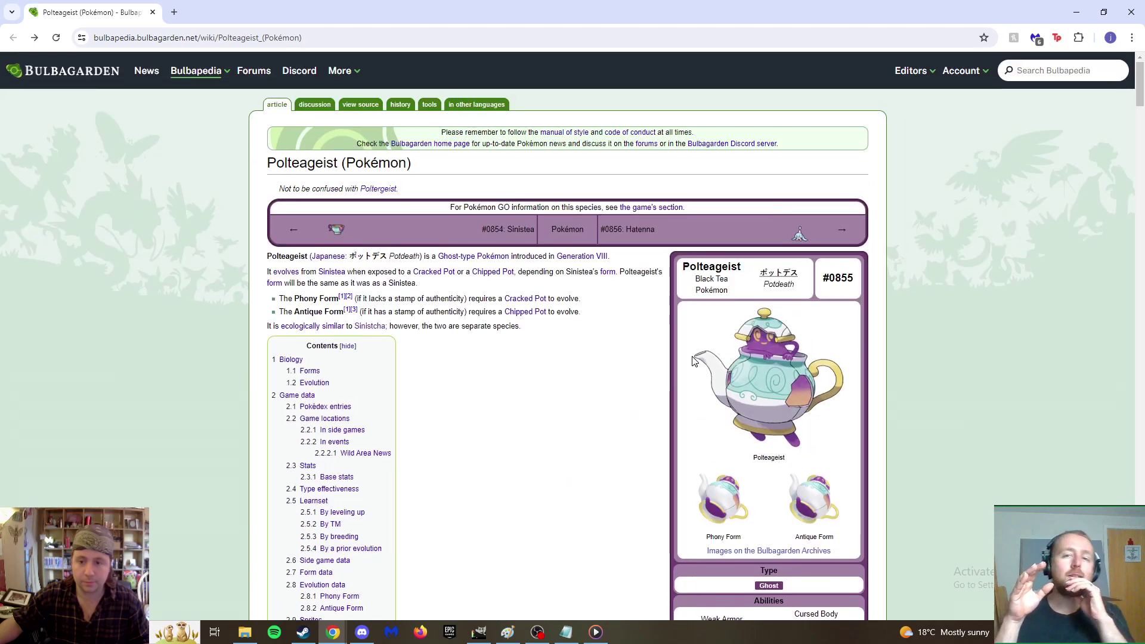
{"action": "left_click", "coordinate": [783, 394]}
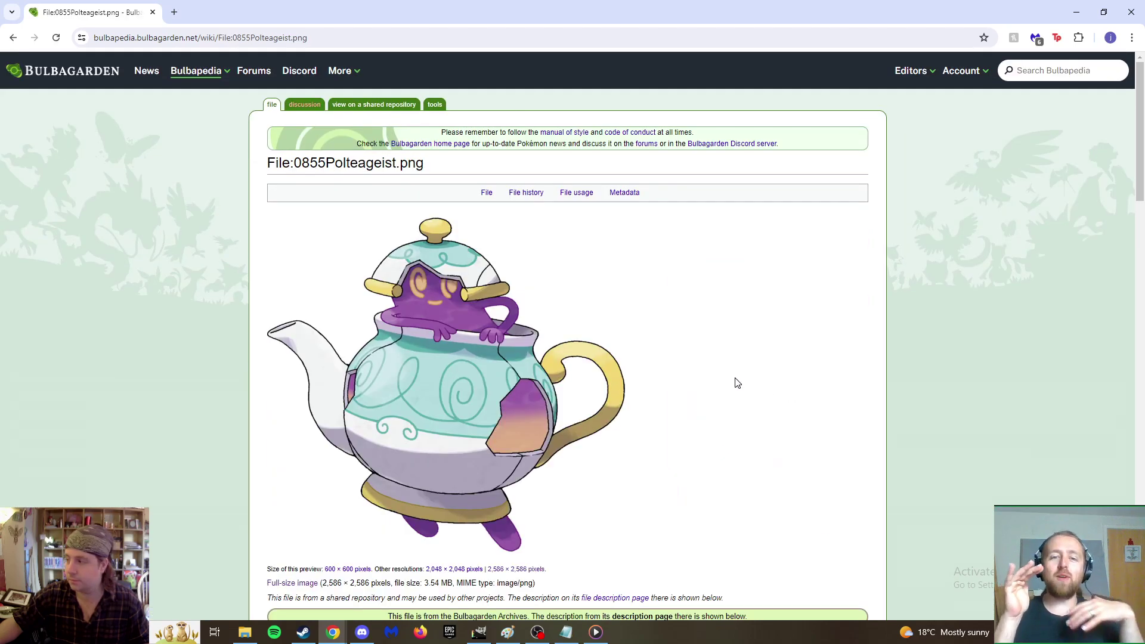
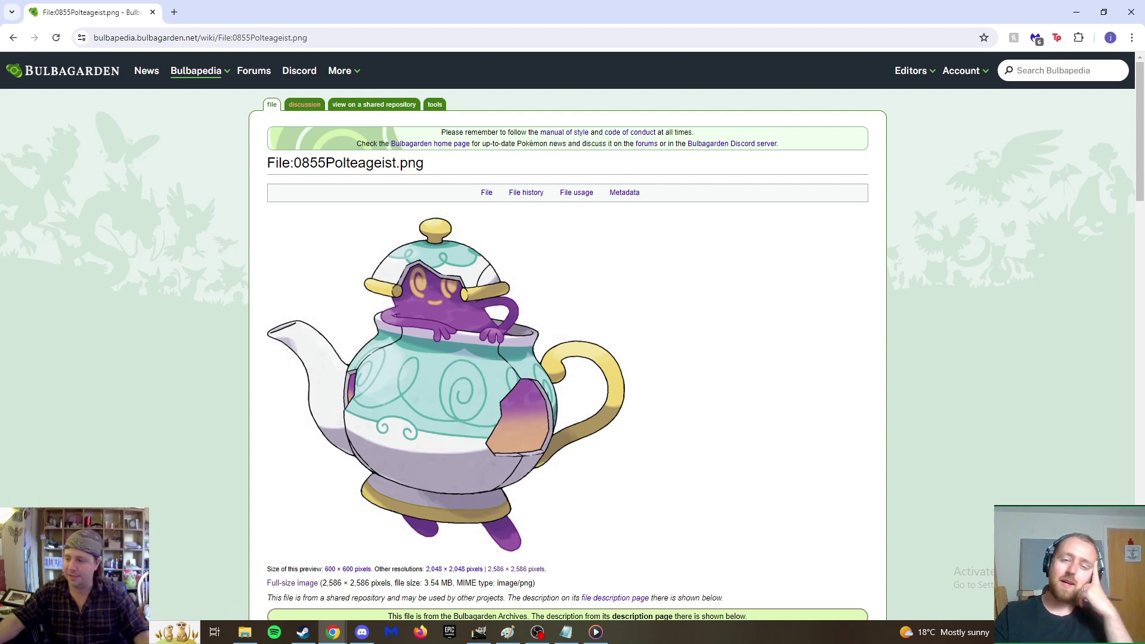
{"action": "key", "text": "alt+Tab"}
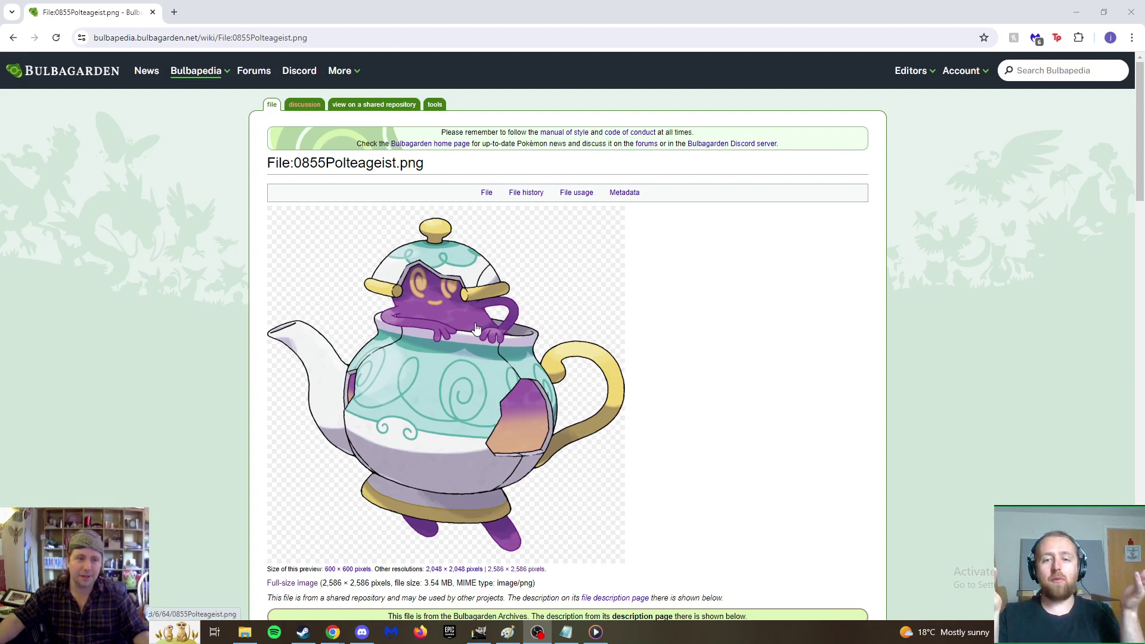
Visit the Sinistea article to view its main artwork, and return to Polteageist's article and artwork.
{"action": "key", "text": "alt+Left"}
{"action": "left_click", "coordinate": [332, 257]}
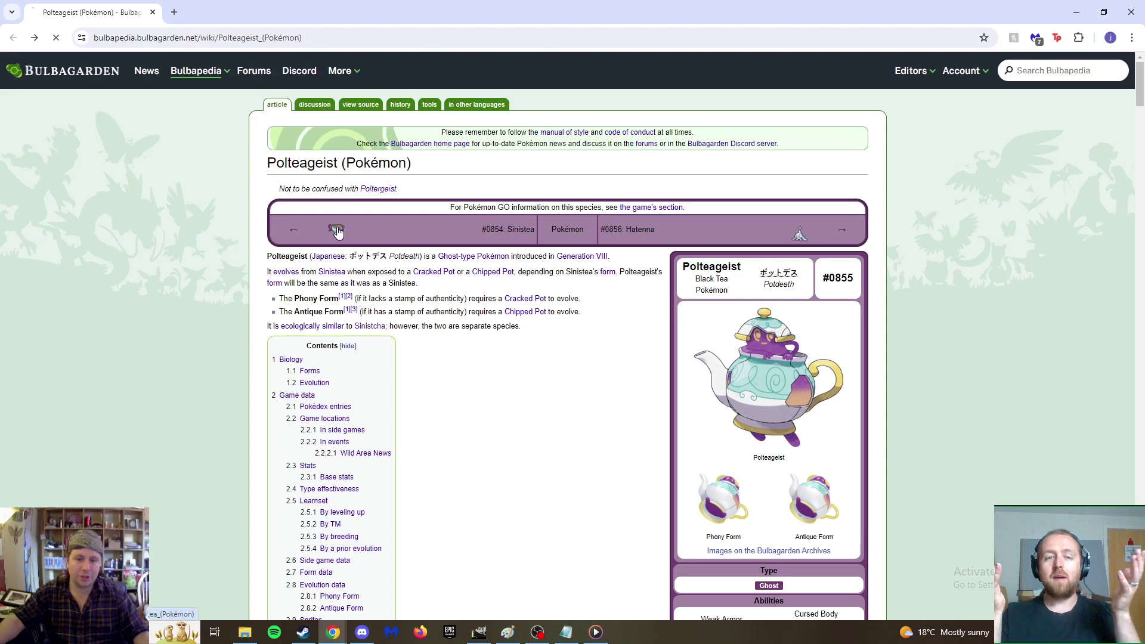
{"action": "left_click", "coordinate": [813, 371]}
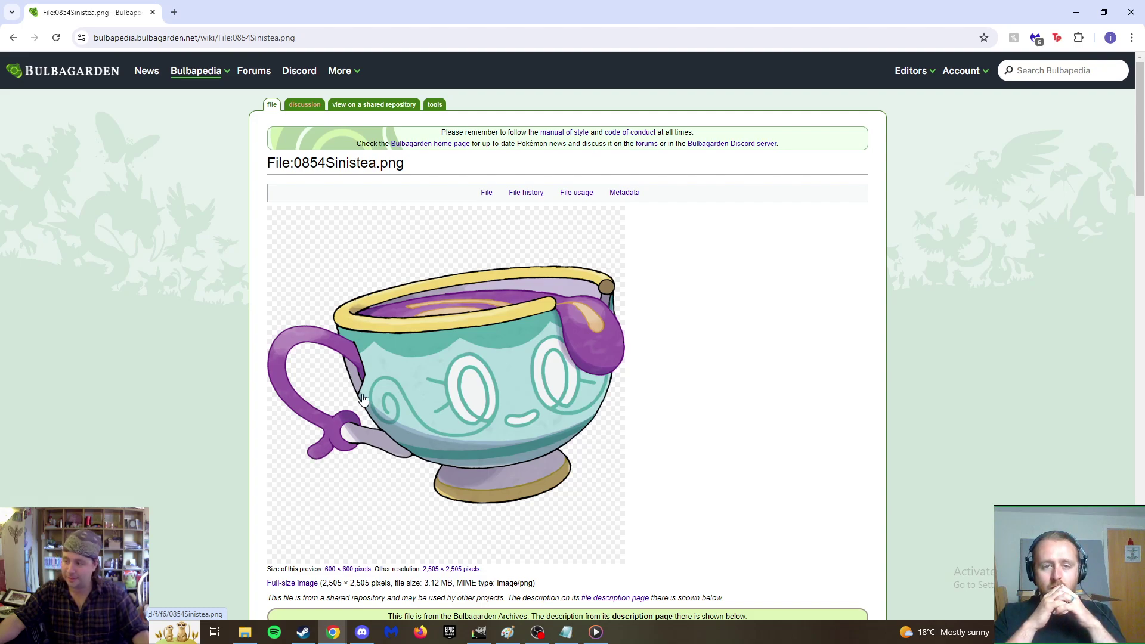
{"action": "key", "text": "alt+Left"}
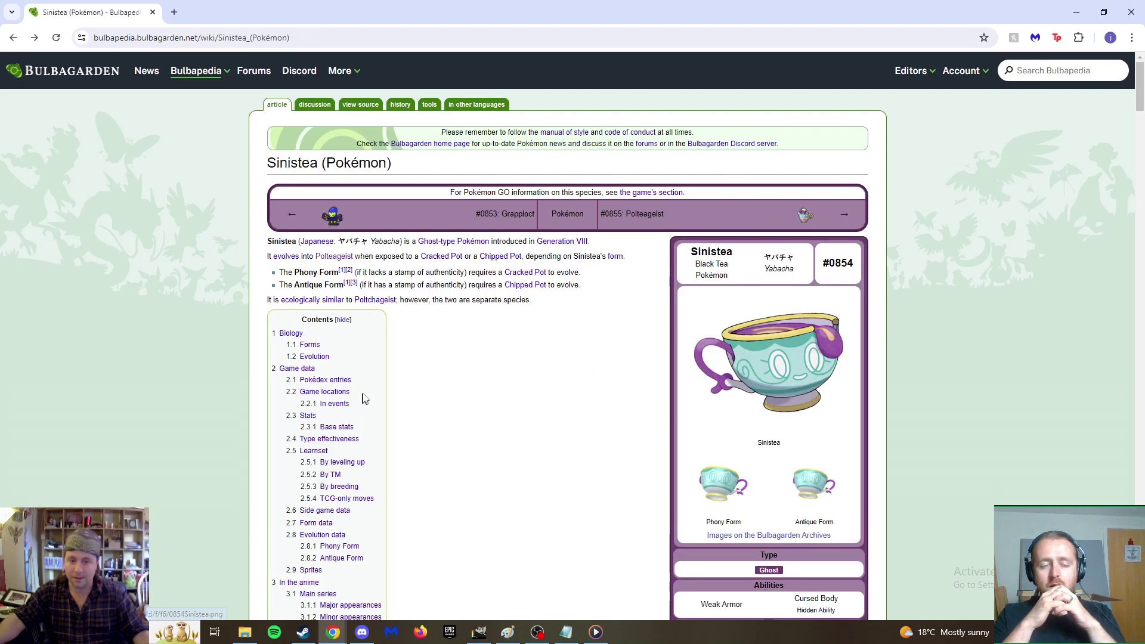
{"action": "left_click", "coordinate": [845, 217]}
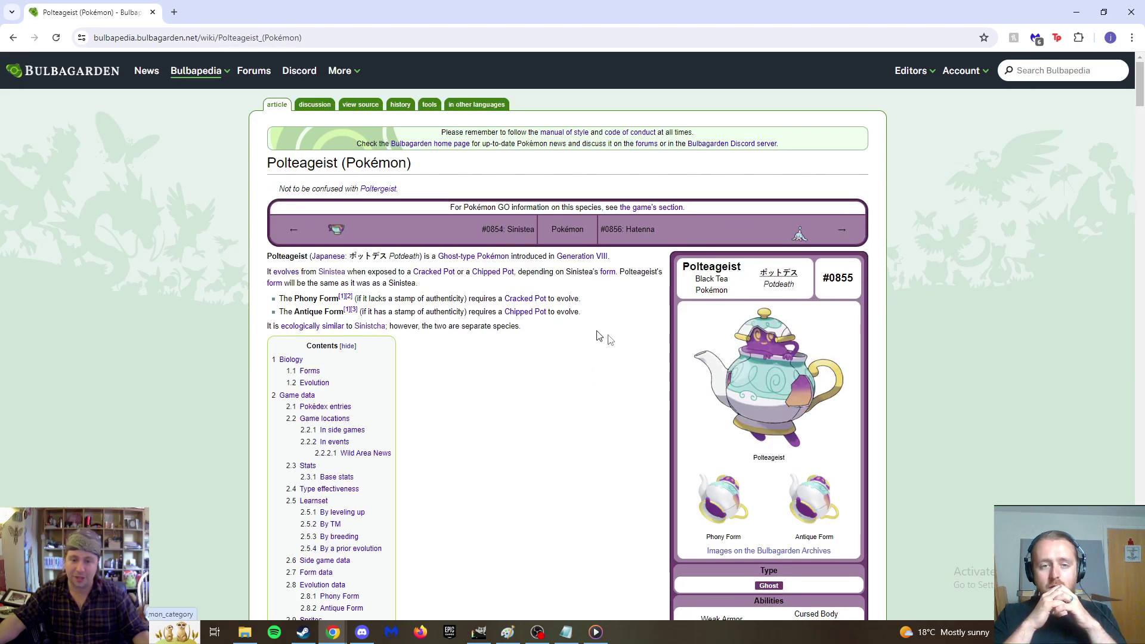
{"action": "left_click", "coordinate": [764, 382]}
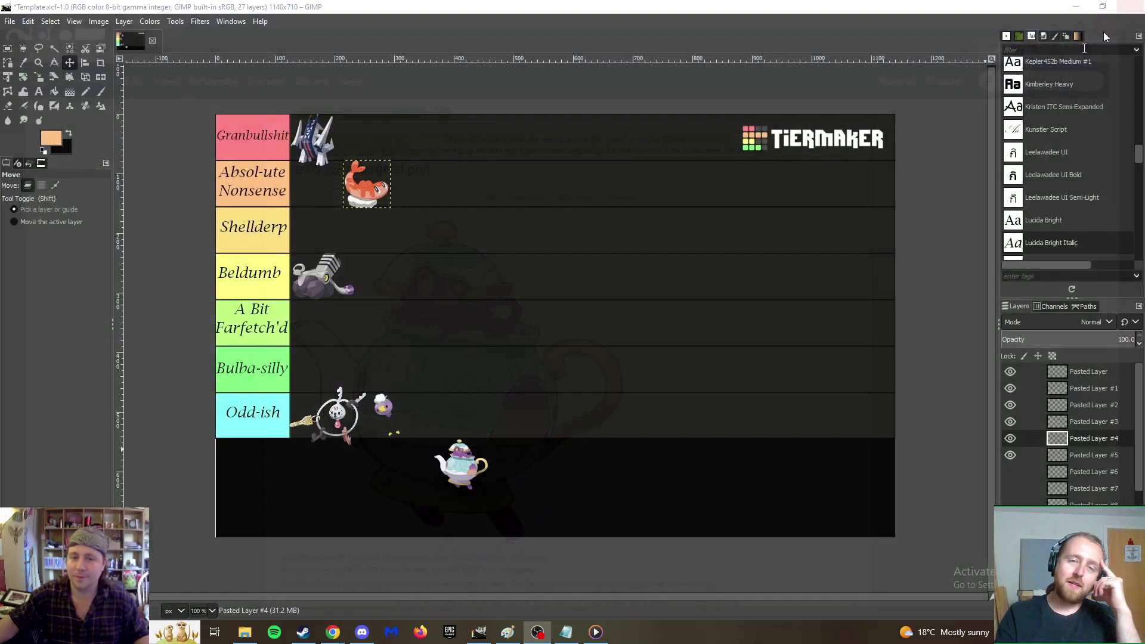
Select Pasted Layer #5 in GIMP and move Polteageist into the Shellderp row.
{"action": "left_click", "coordinate": [1091, 455]}
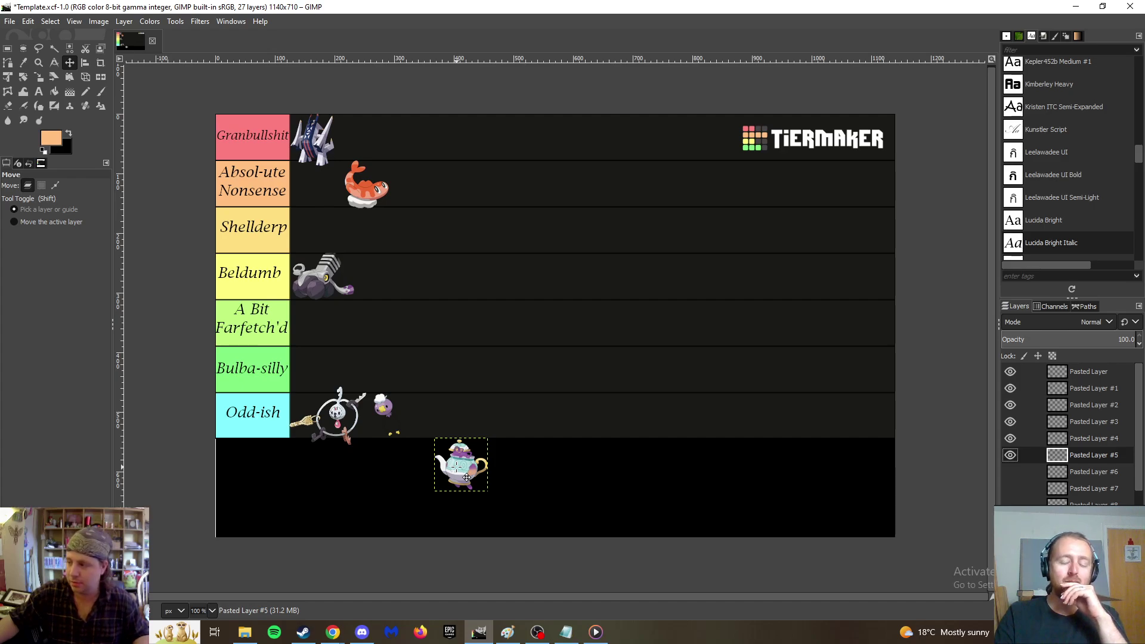
{"action": "left_click_drag", "start_coordinate": [458, 466], "coordinate": [468, 422]}
{"action": "left_click_drag", "start_coordinate": [471, 473], "coordinate": [411, 238]}
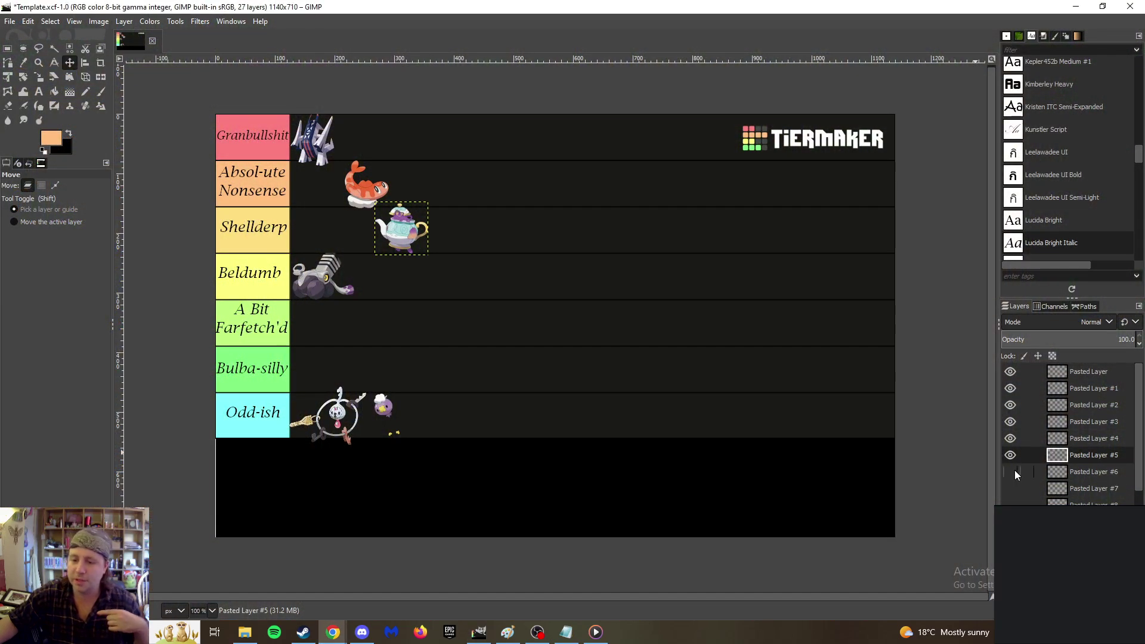
Show Pasted Layer #6, leaving Pasted Layer #7 hidden.
{"action": "left_click", "coordinate": [1015, 471]}
{"action": "left_click", "coordinate": [1014, 488]}
{"action": "left_click", "coordinate": [1014, 488]}
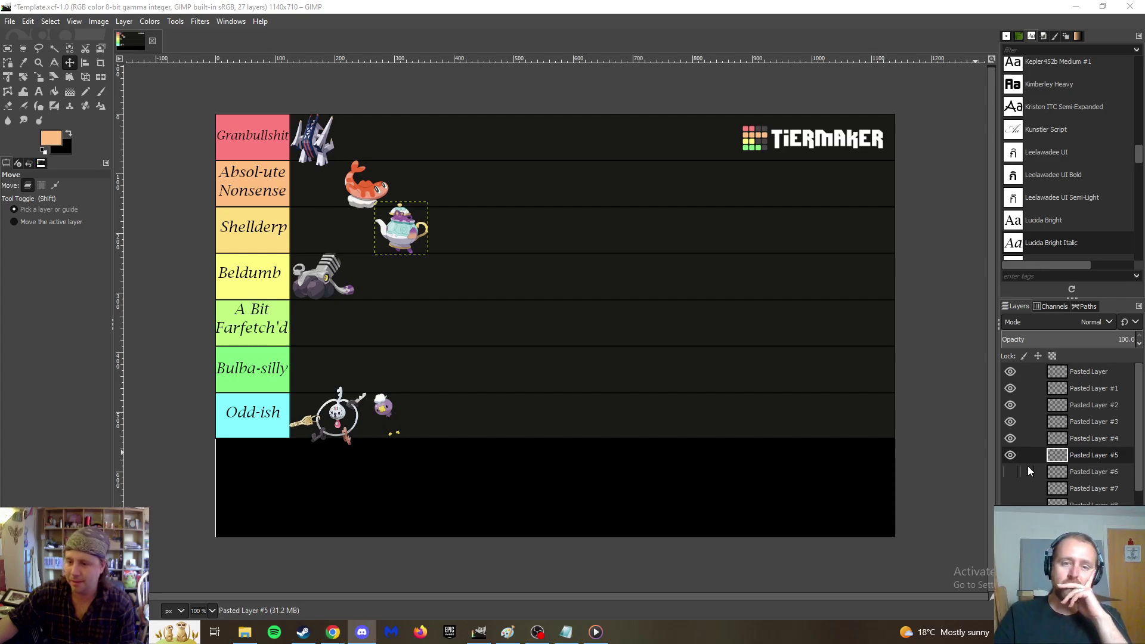
{"action": "left_click", "coordinate": [1011, 471]}
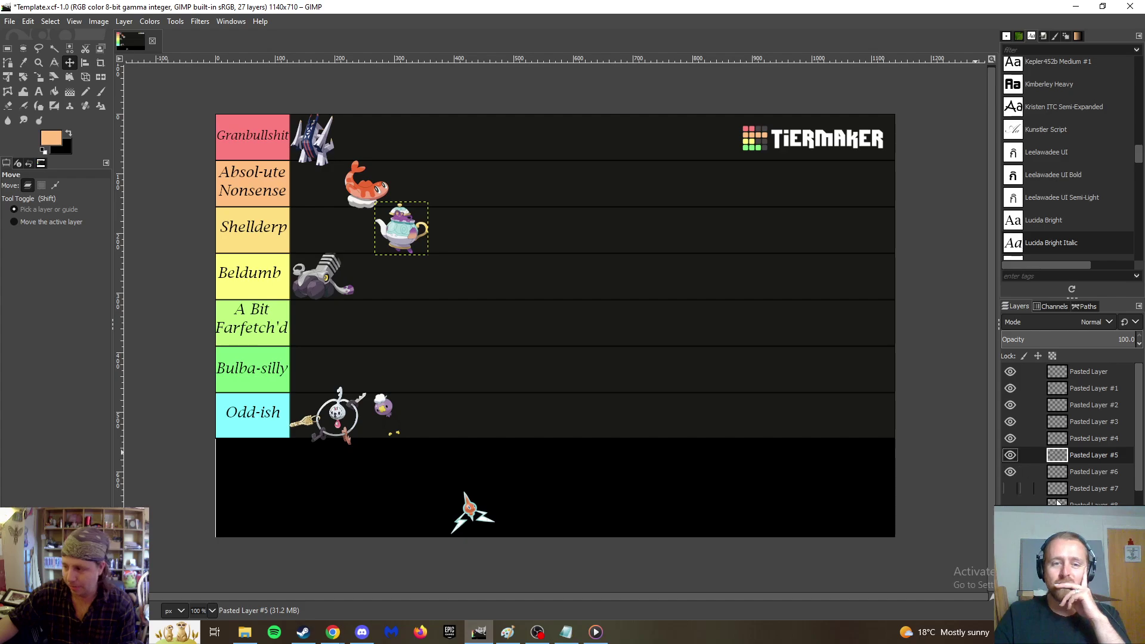
Bring up the Paint window with the collected Rotom form artwork and maximize it.
{"action": "key", "text": "alt+Tab"}
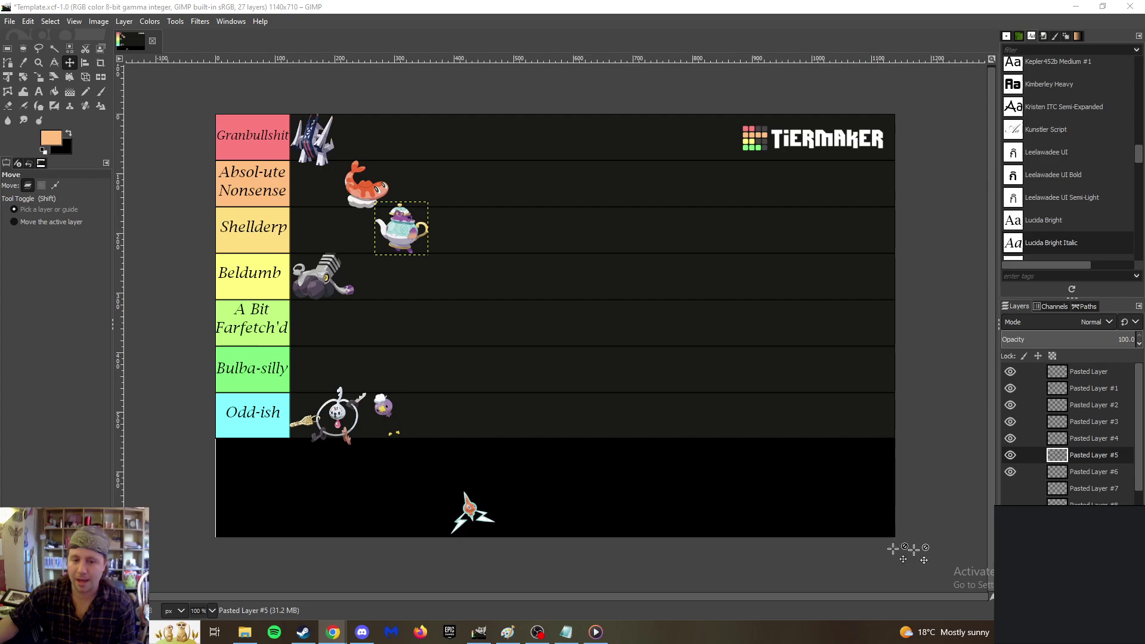
{"action": "key", "text": "alt+Tab"}
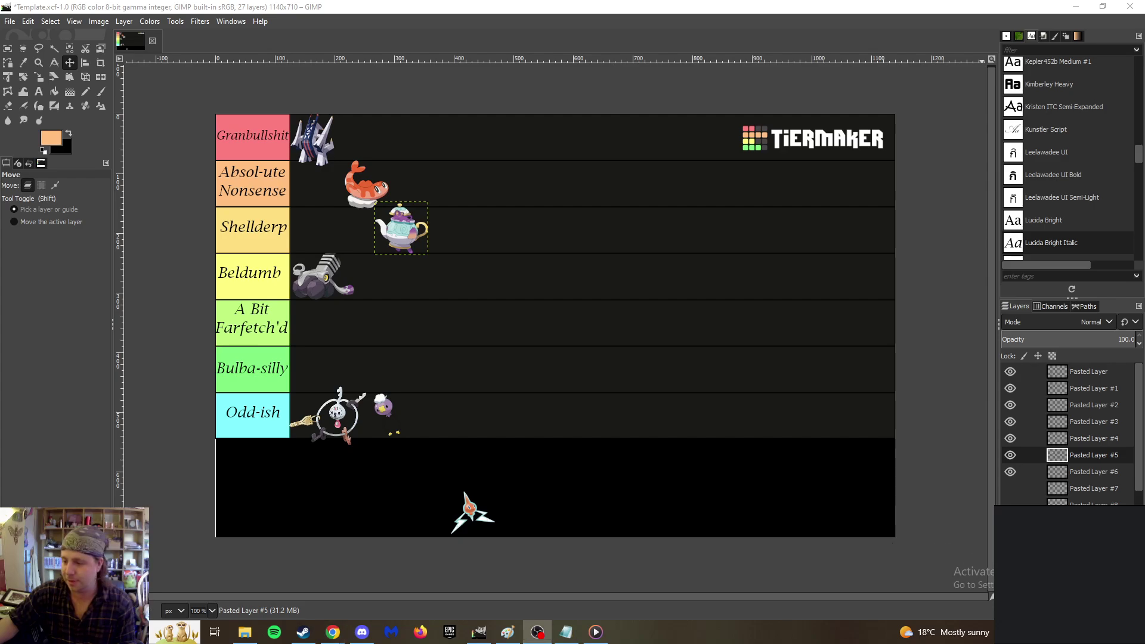
{"action": "key", "text": "alt+Tab"}
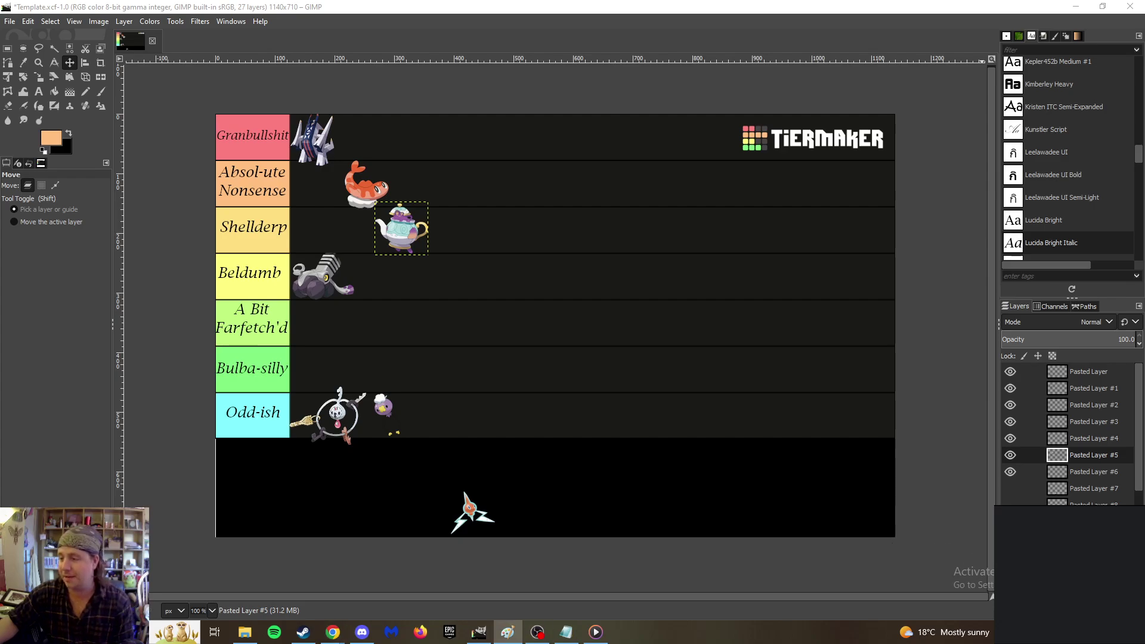
{"action": "key", "text": "alt+Tab"}
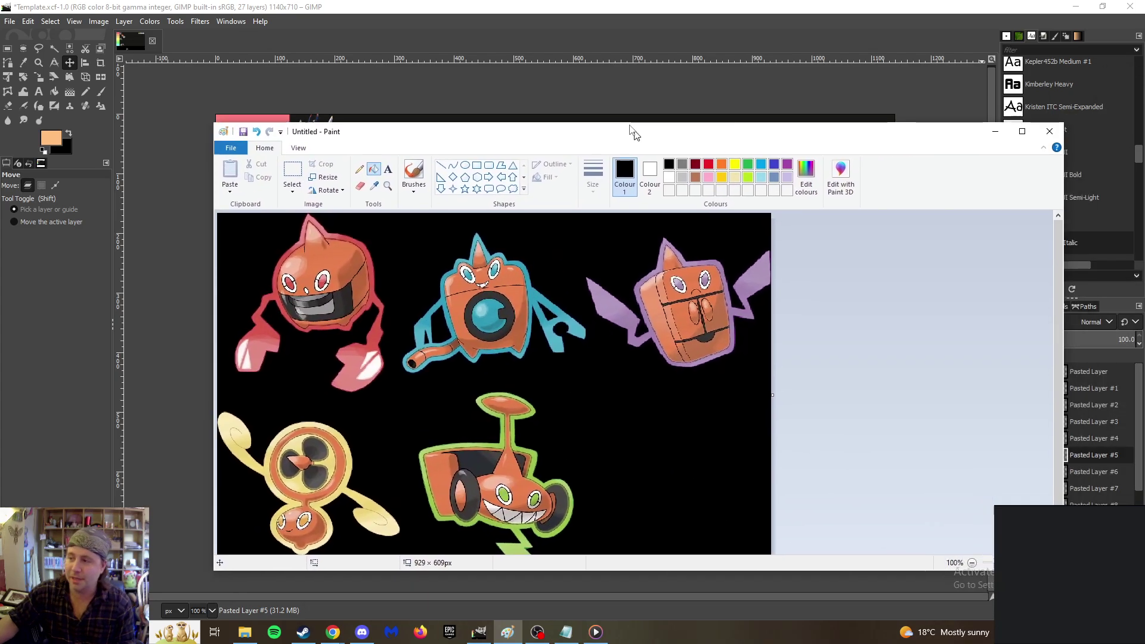
{"action": "left_click_drag", "start_coordinate": [632, 130], "coordinate": [557, 5]}
{"action": "key", "text": "alt+Tab"}
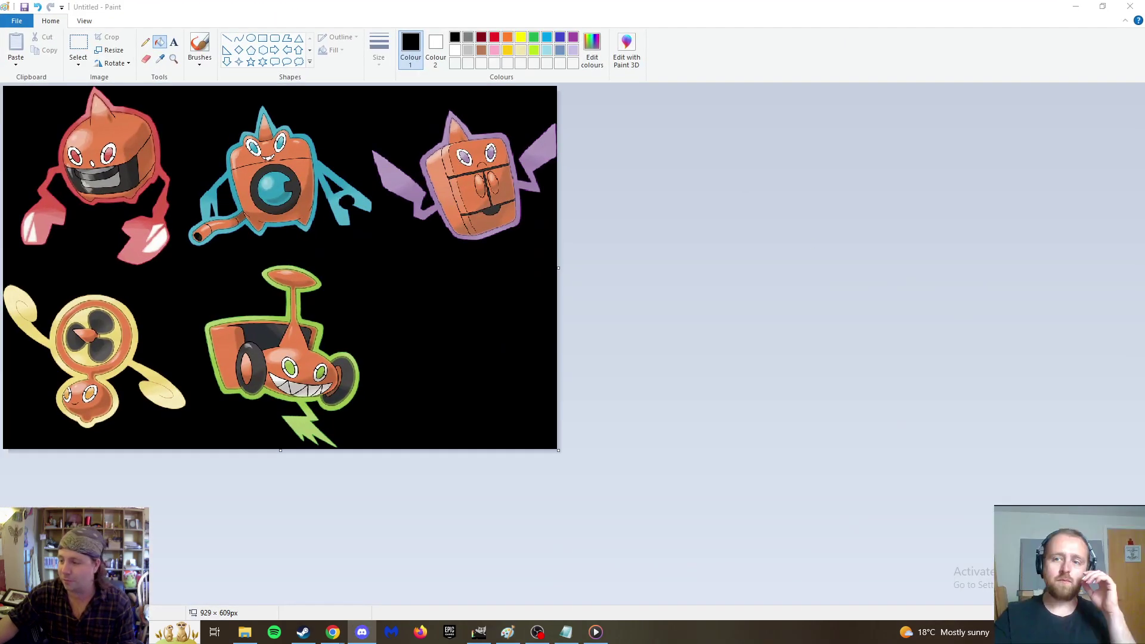
{"action": "key", "text": "alt+Tab"}
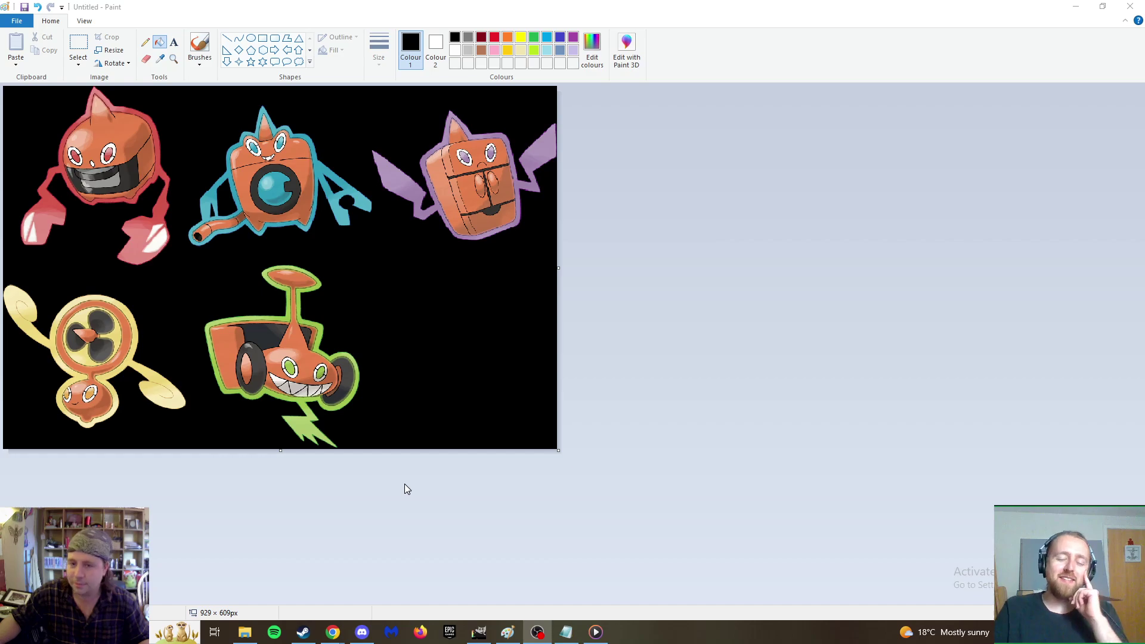
Return to GIMP, select Pasted Layer #6 and move Rotom into the Shellderp row beside Polteageist.
{"action": "double_click", "coordinate": [691, 14]}
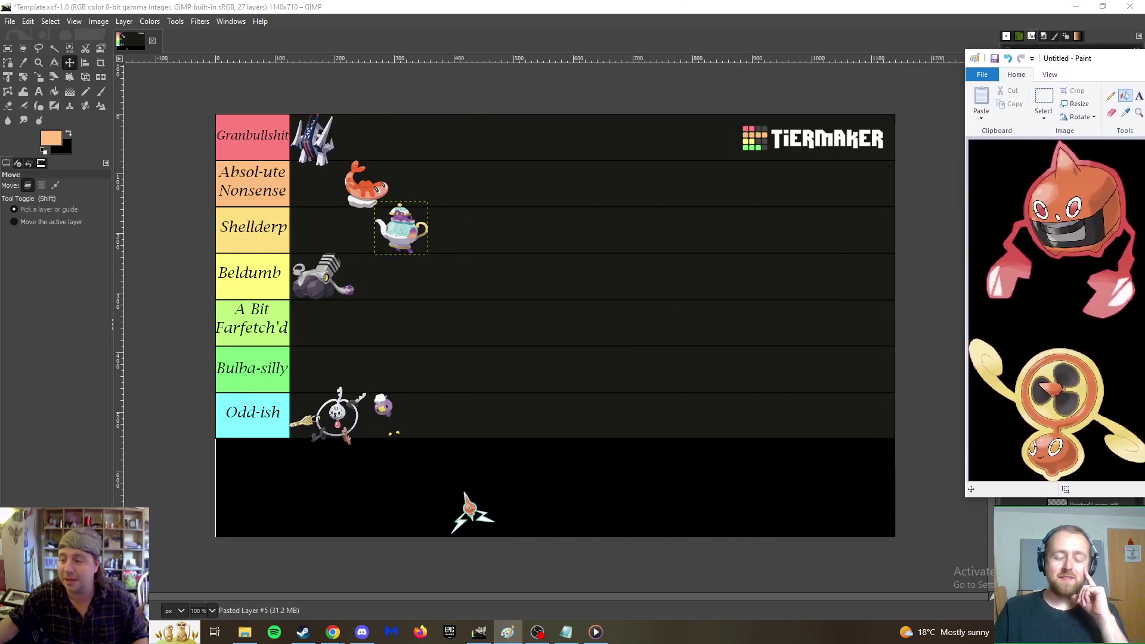
{"action": "left_click", "coordinate": [833, 371]}
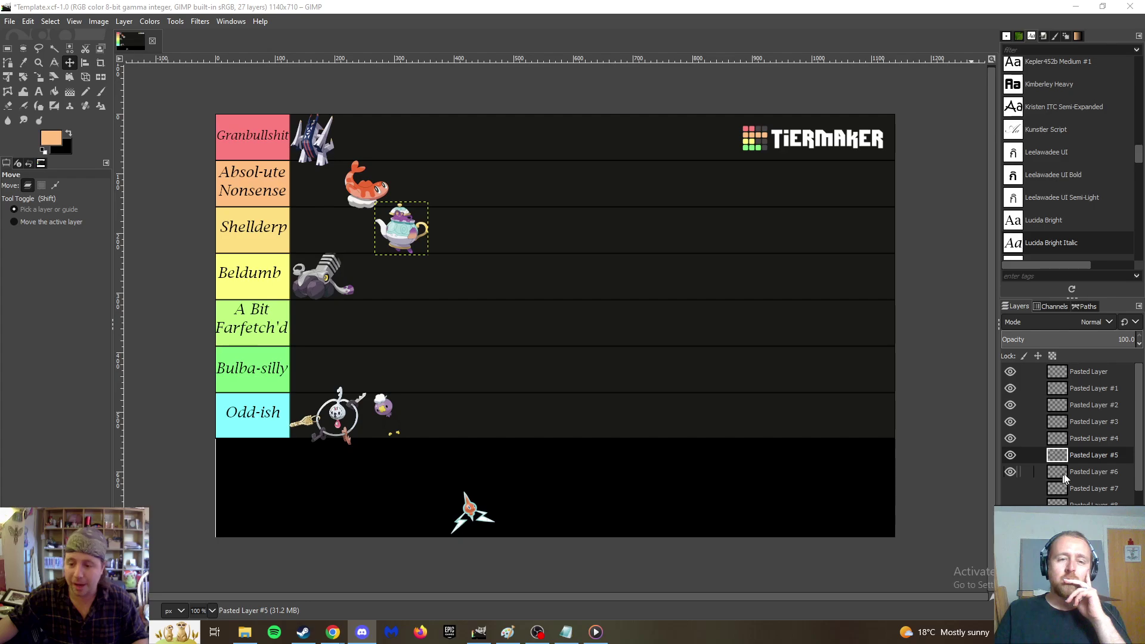
{"action": "double_click", "coordinate": [1095, 472]}
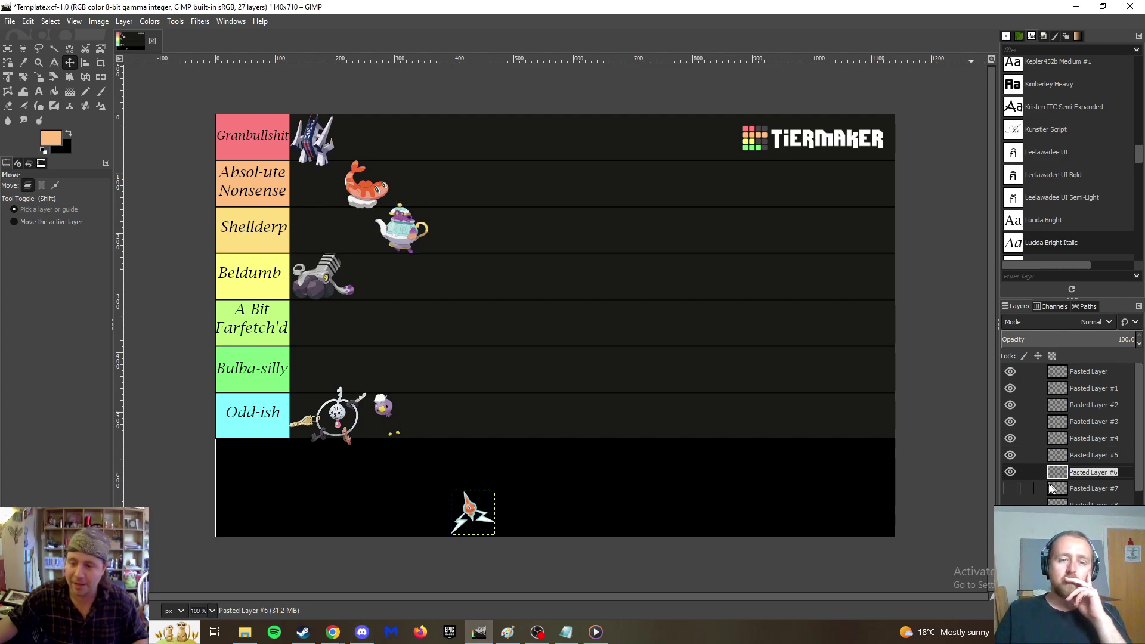
{"action": "left_click", "coordinate": [1134, 475]}
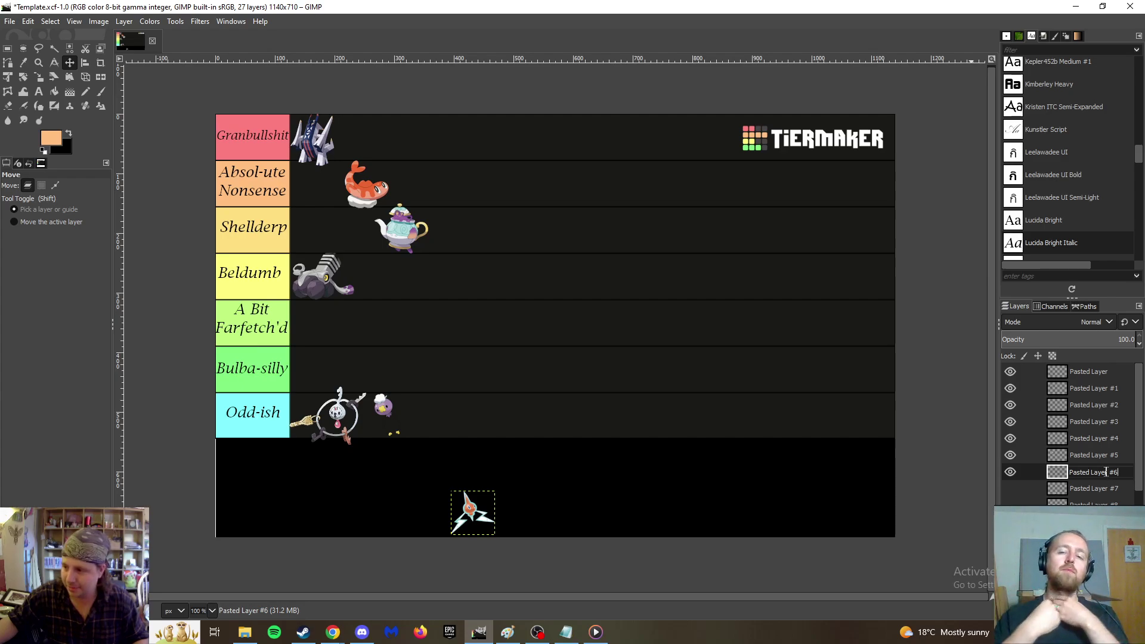
{"action": "key", "text": "Return"}
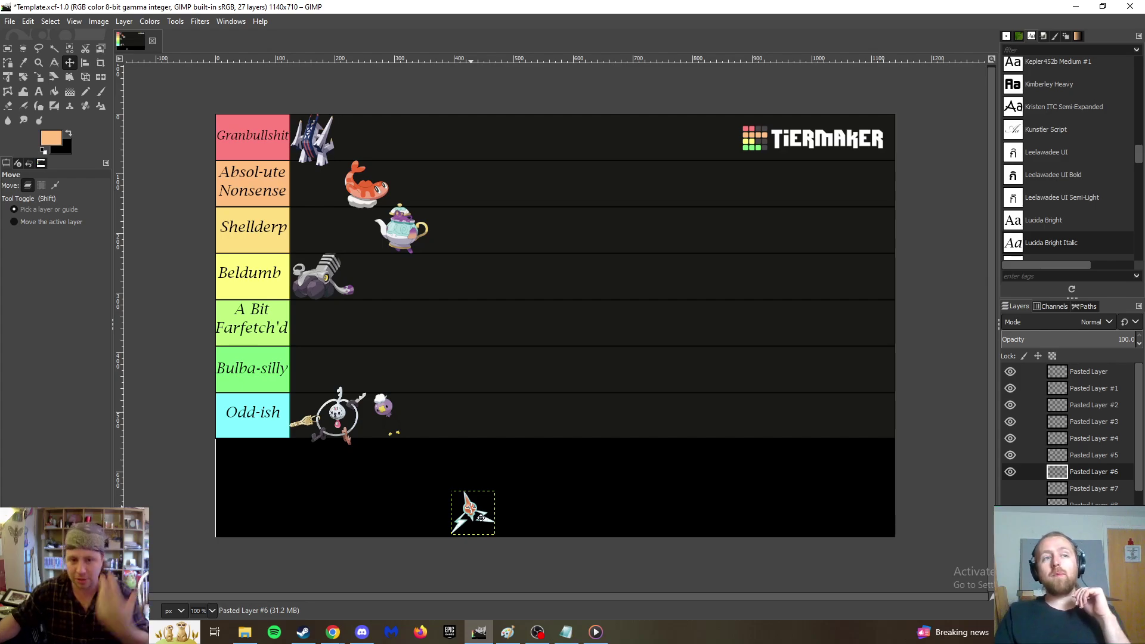
{"action": "left_click_drag", "start_coordinate": [470, 508], "coordinate": [448, 225]}
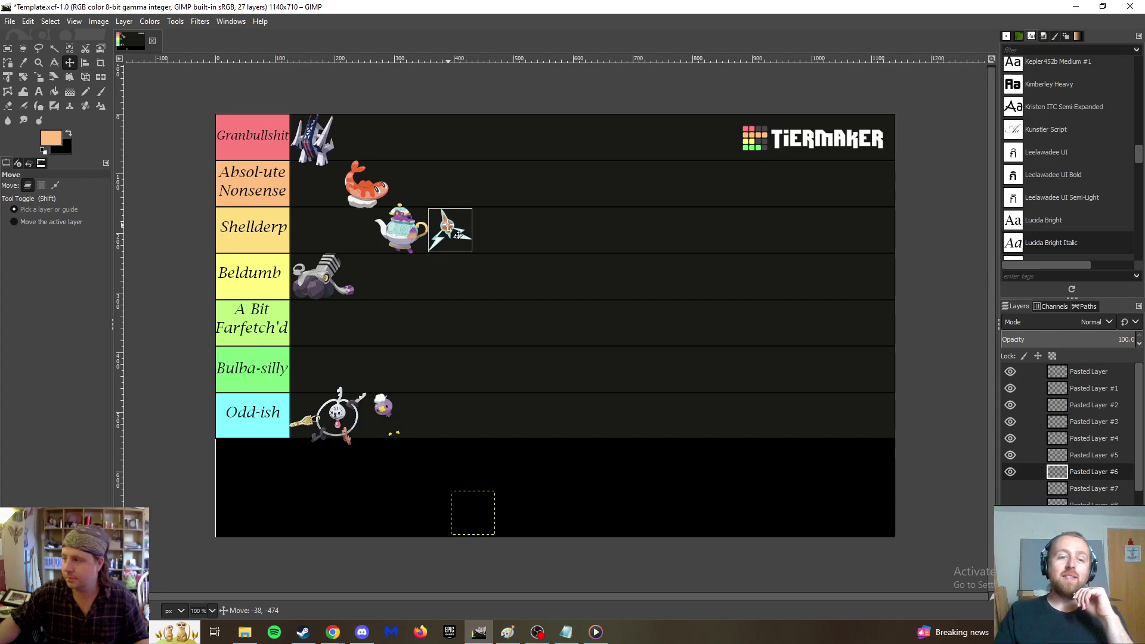
{"action": "left_click_drag", "start_coordinate": [448, 226], "coordinate": [448, 225]}
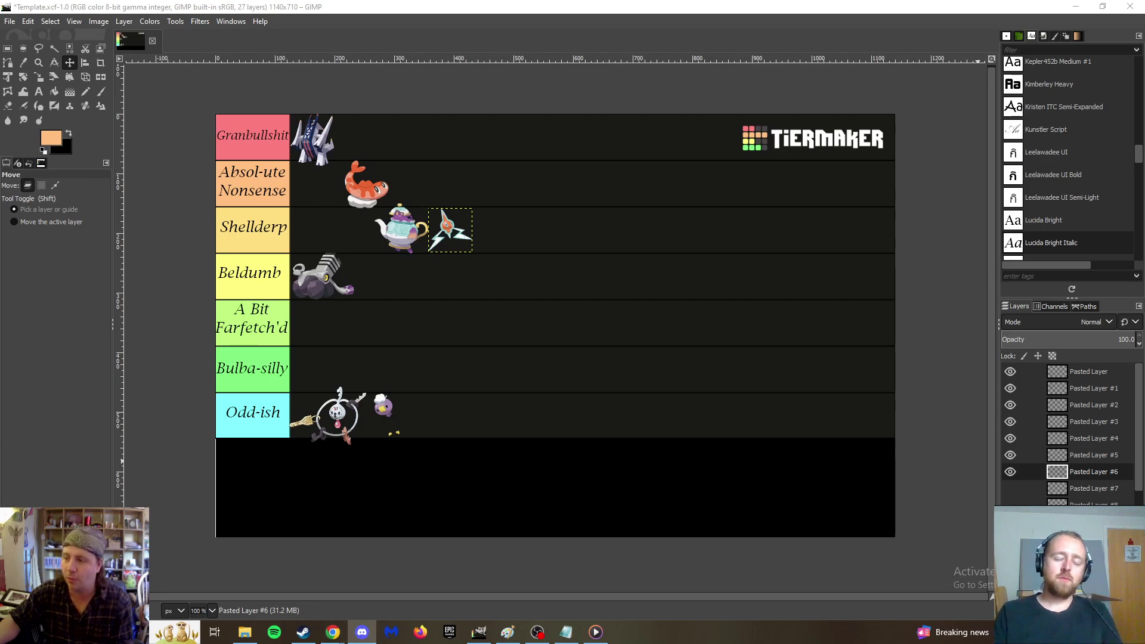
Show Pasted Layer #7 and bring up the 0101Electrode.png artwork in a maximized Chrome window.
{"action": "left_click", "coordinate": [1014, 490]}
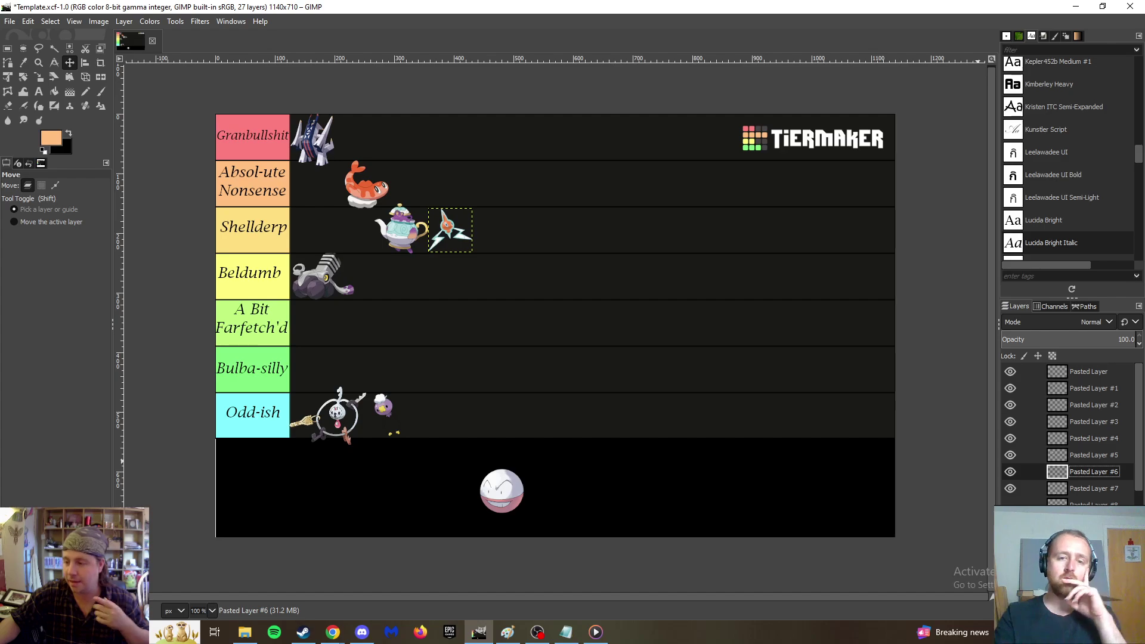
{"action": "key", "text": "alt+Tab"}
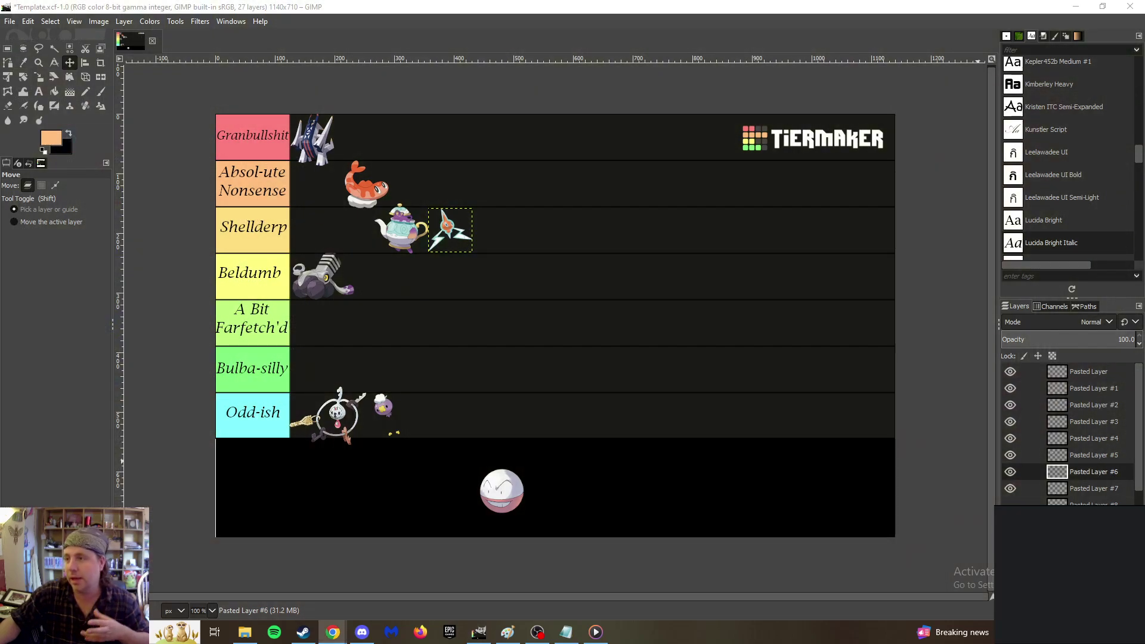
{"action": "left_click_drag", "start_coordinate": [1140, 119], "coordinate": [569, 28]}
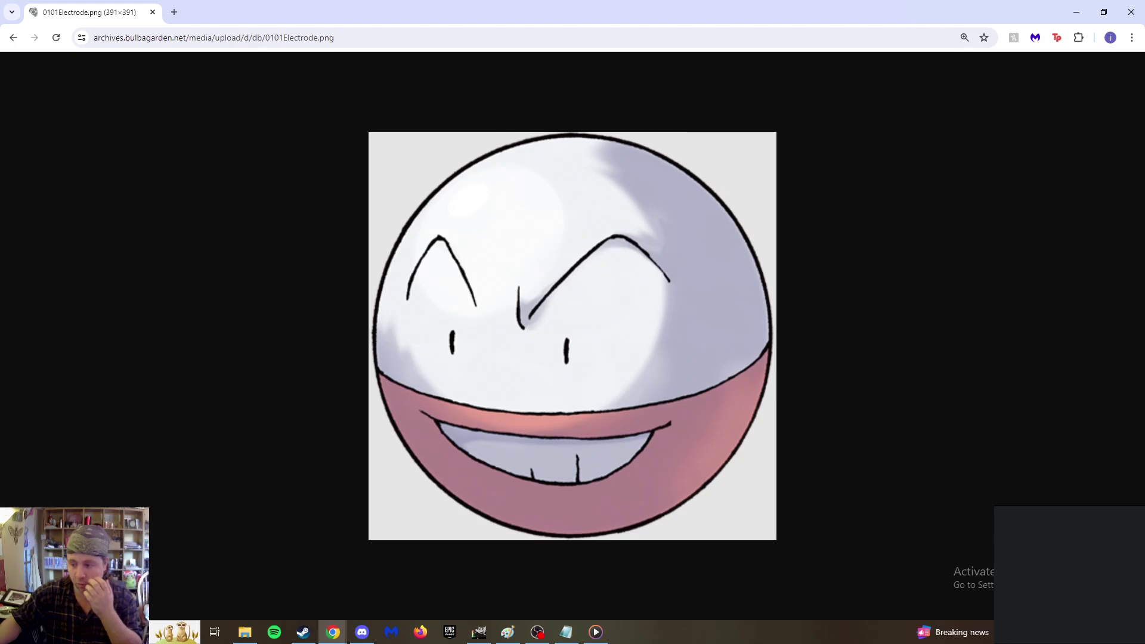
{"action": "key", "text": "alt+Tab"}
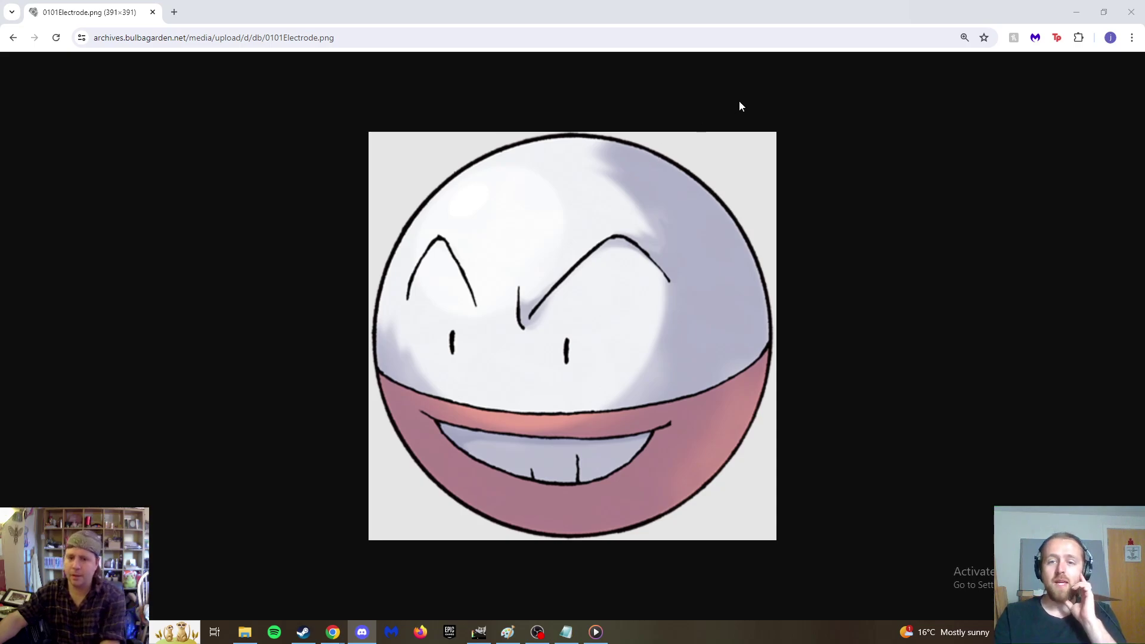
Close the Electrode artwork, select Pasted Layer #7 in GIMP and move Electrode into the Absol-ute Nonsense row.
{"action": "left_click", "coordinate": [1129, 7]}
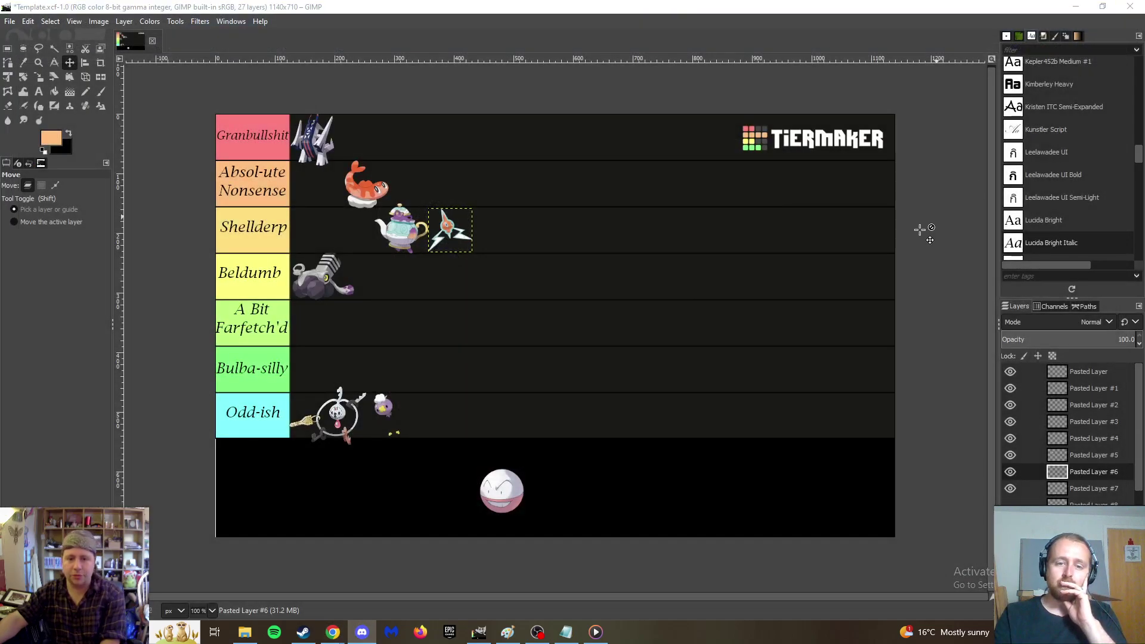
{"action": "left_click", "coordinate": [1056, 489]}
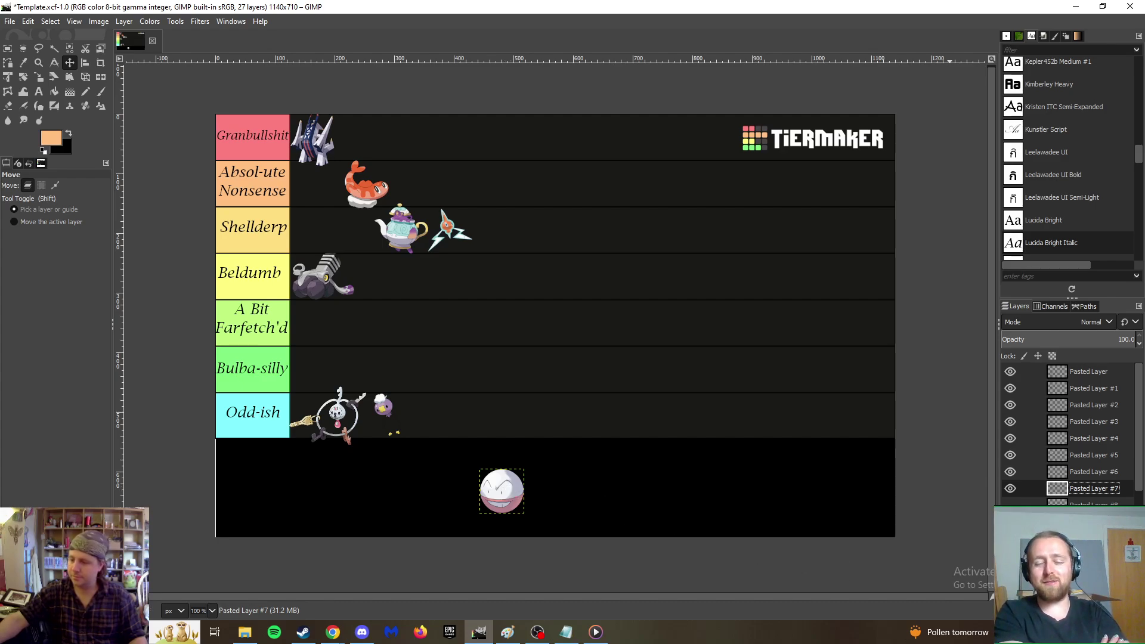
{"action": "key", "text": "alt+Tab"}
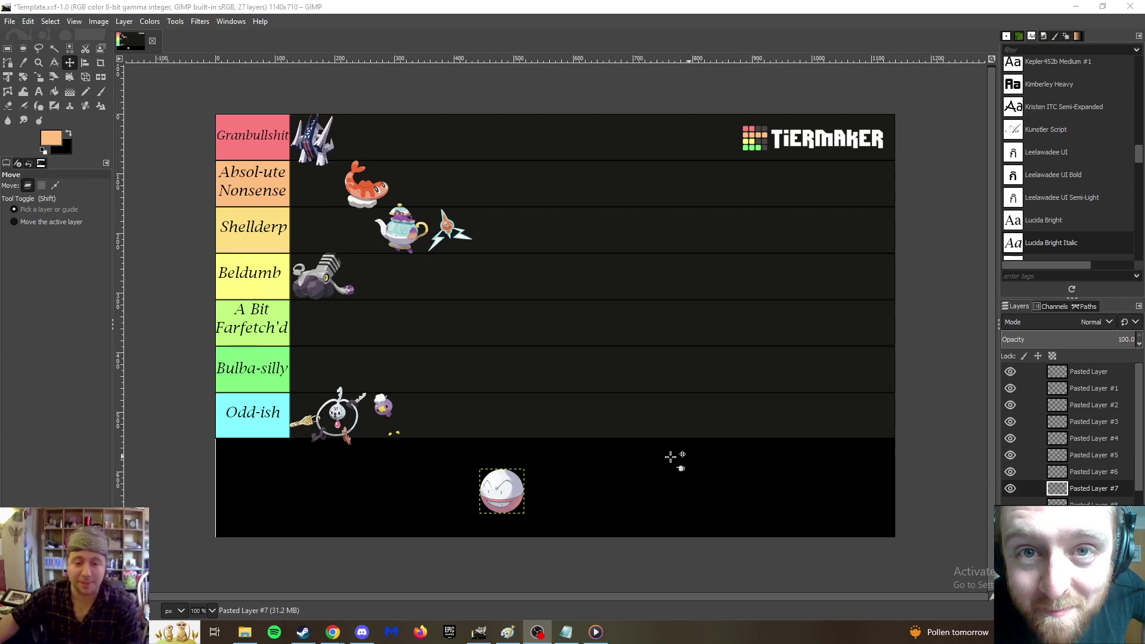
{"action": "left_click_drag", "start_coordinate": [514, 500], "coordinate": [502, 194]}
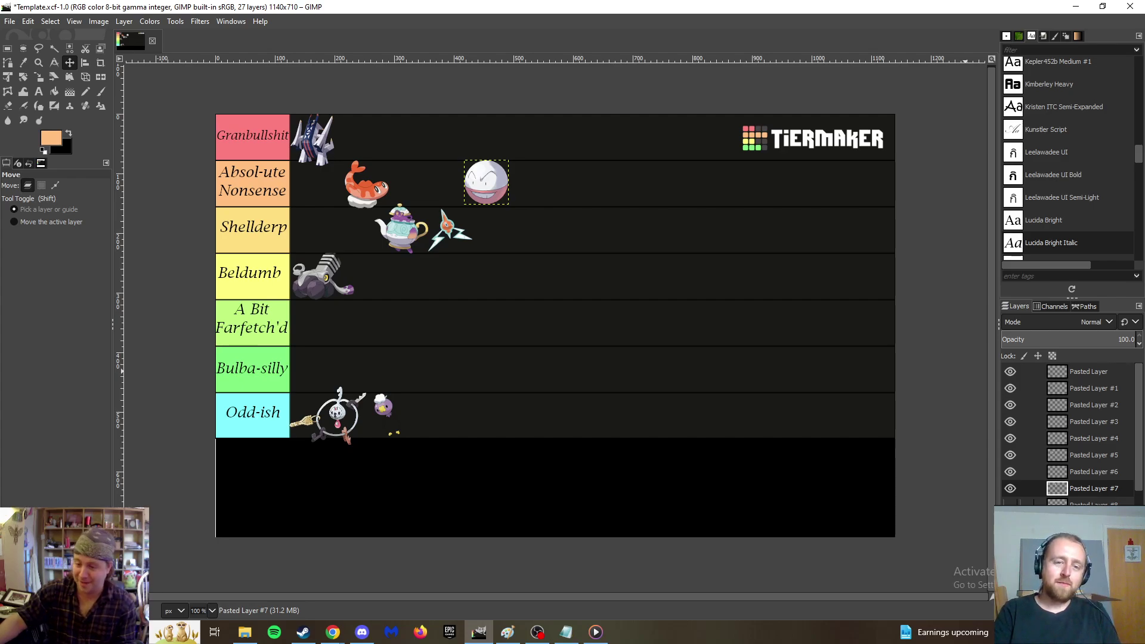
Show Pasted Layer #8 and bring up the 1013Sinistcha.png file page in a maximized Chrome window.
{"action": "key", "text": "ctrl+v"}
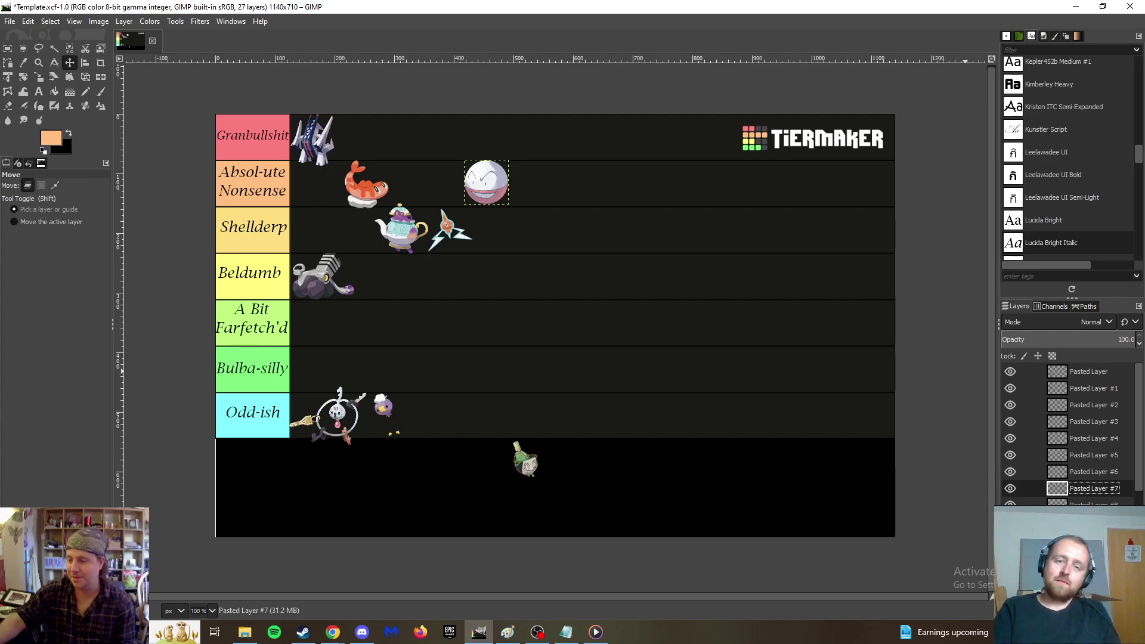
{"action": "key", "text": "alt+Tab"}
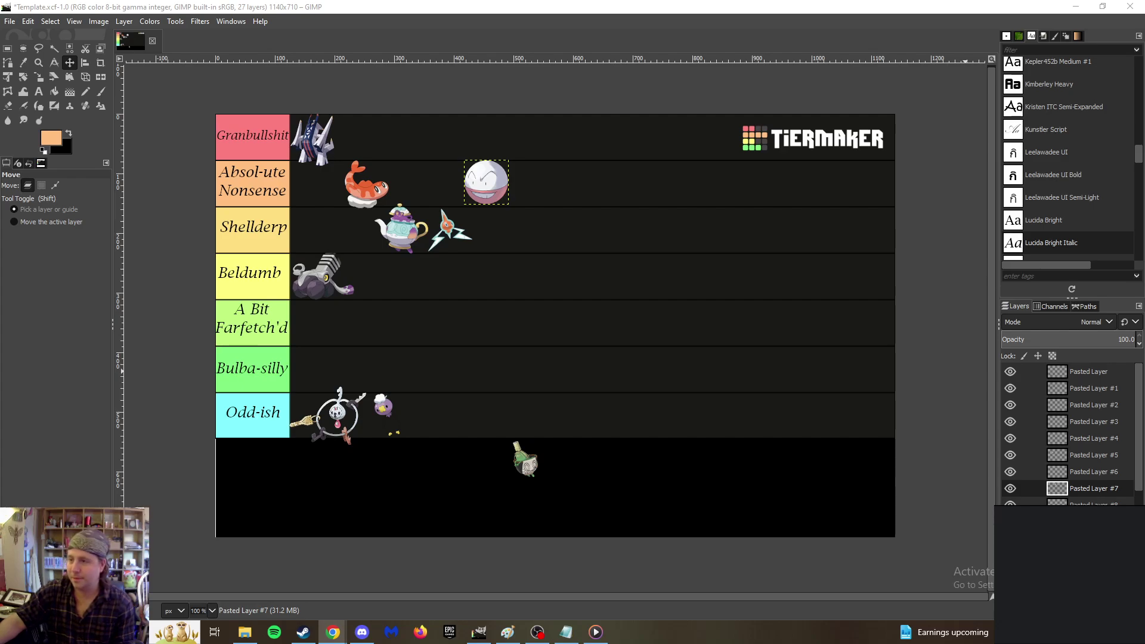
{"action": "key", "text": "super+shift+Left"}
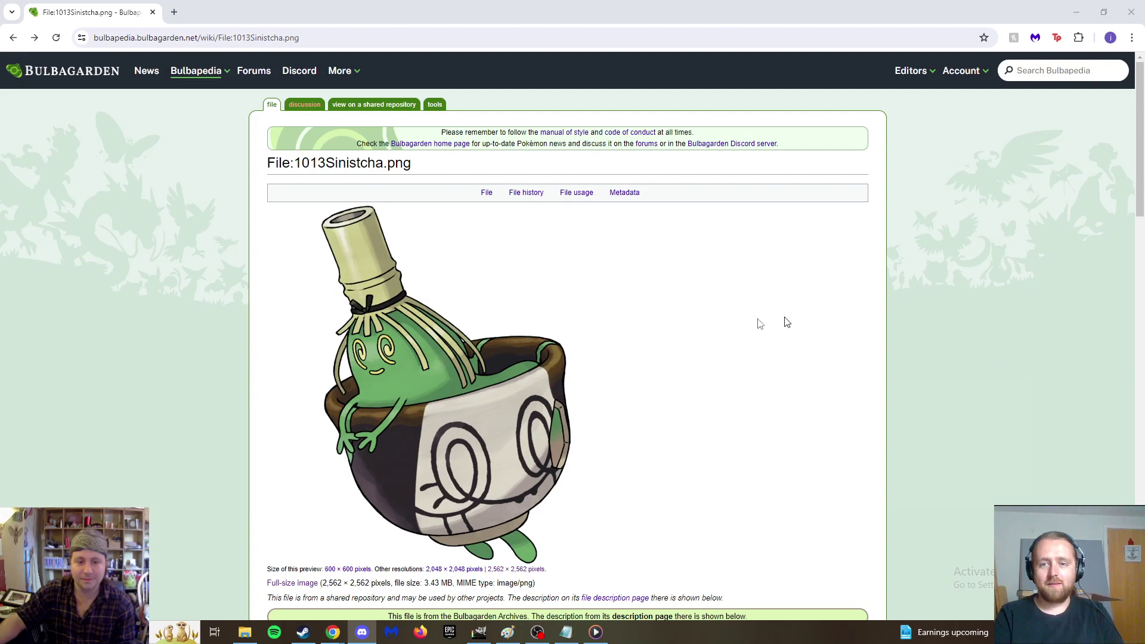
{"action": "scroll", "coordinate": [669, 303], "scroll_direction": "down", "scroll_amount": 1}
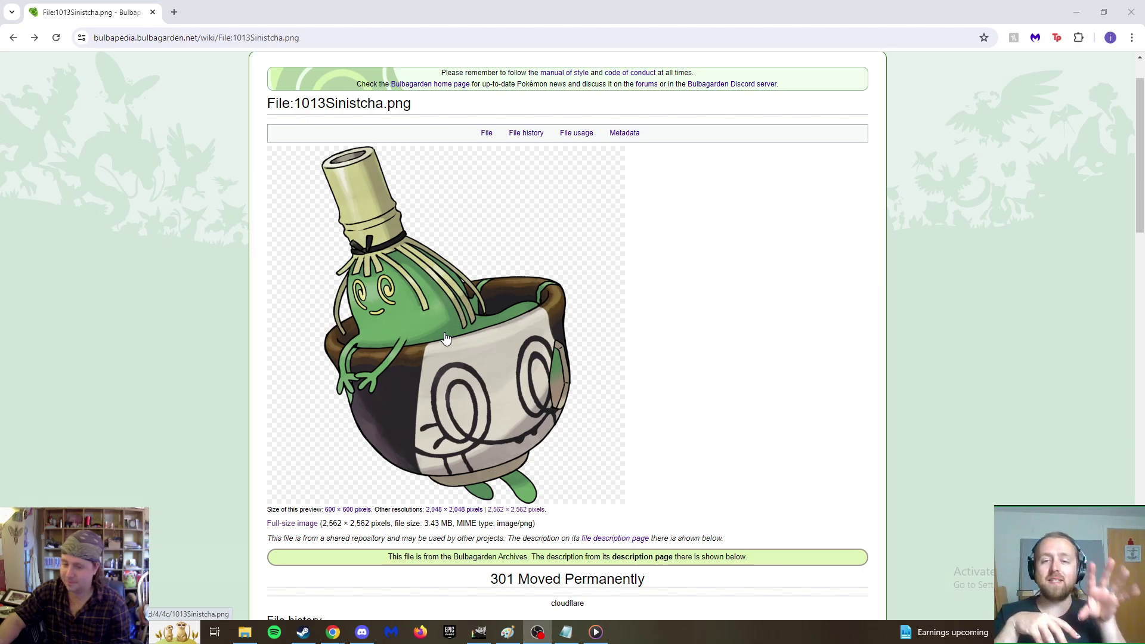
Go from the Sinistcha article to the Poltchageist article, view its full artwork and return to the article.
{"action": "key", "text": "alt+Left"}
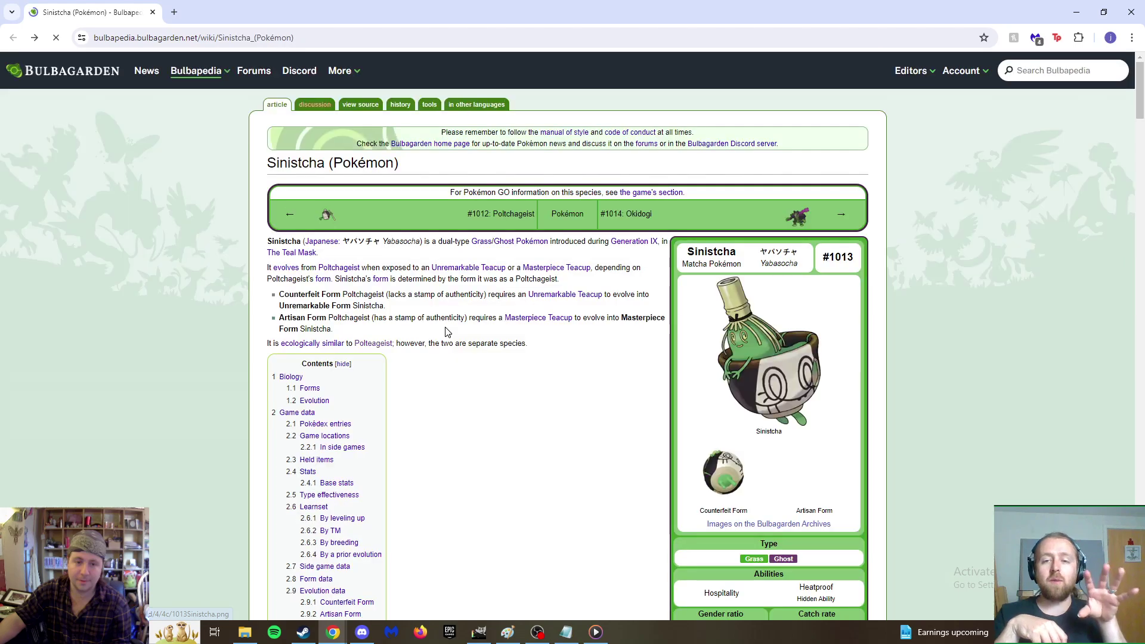
{"action": "left_click", "coordinate": [333, 218]}
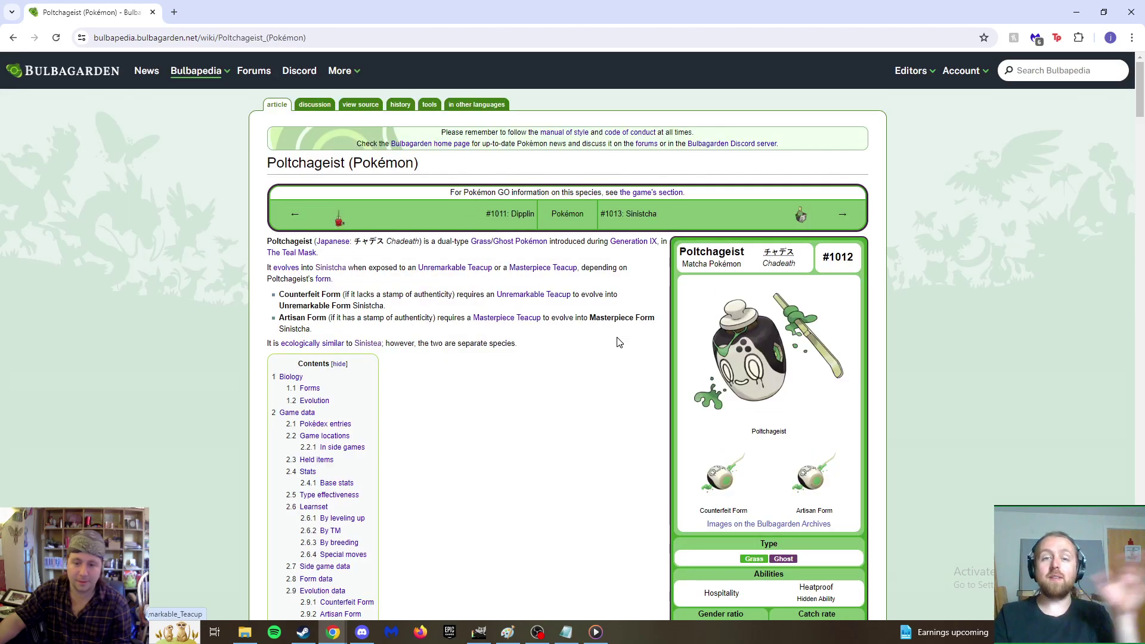
{"action": "left_click", "coordinate": [757, 367]}
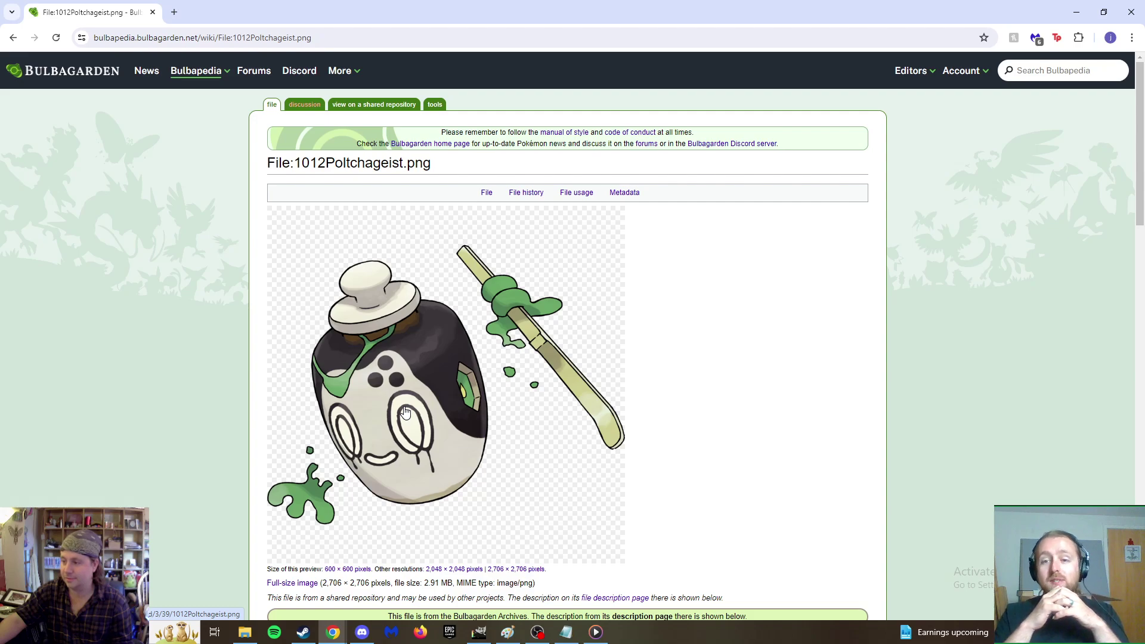
{"action": "key", "text": "alt+Left"}
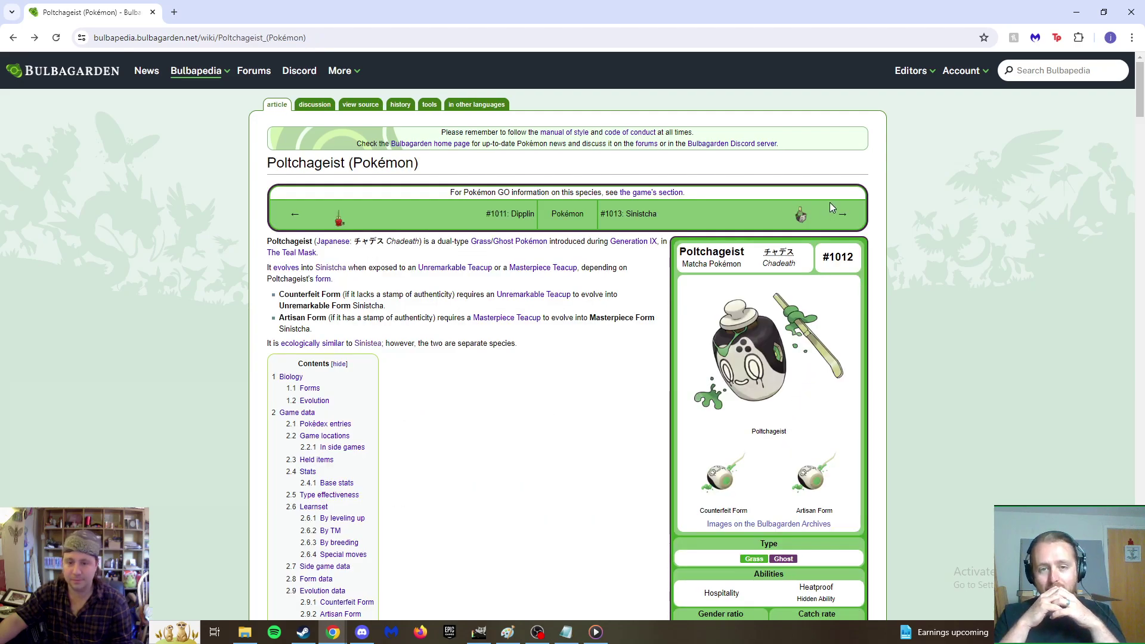
Return to the Sinistcha article, view its artwork file and examine the article's forms, evolution and Pokédex entries.
{"action": "left_click", "coordinate": [801, 215]}
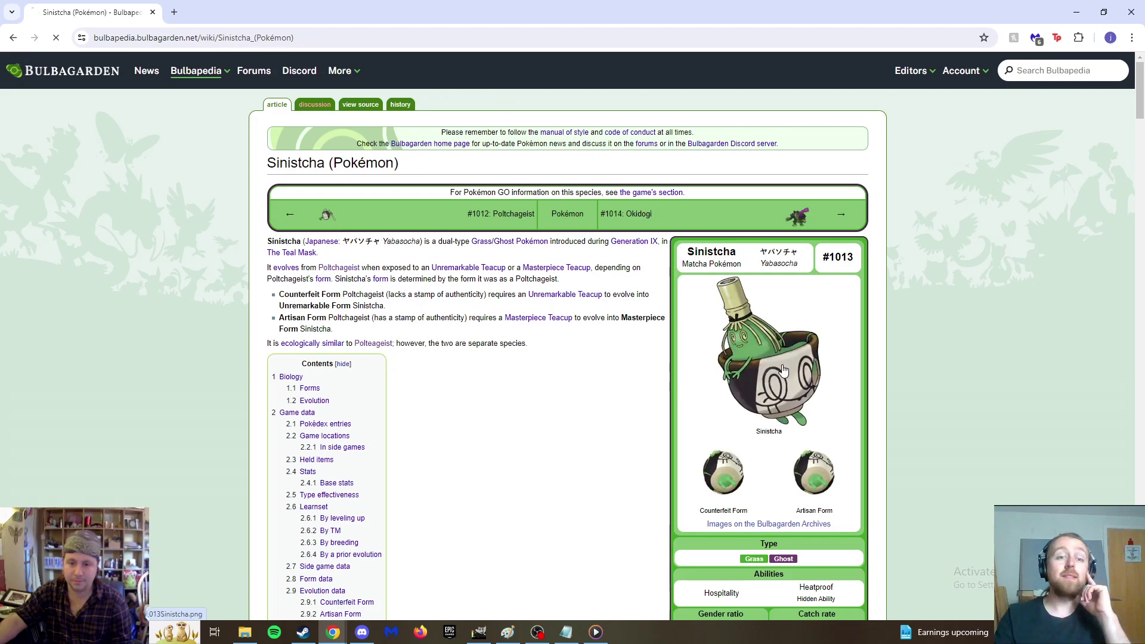
{"action": "left_click", "coordinate": [783, 371]}
{"action": "scroll", "coordinate": [526, 353], "scroll_direction": "down", "scroll_amount": 3}
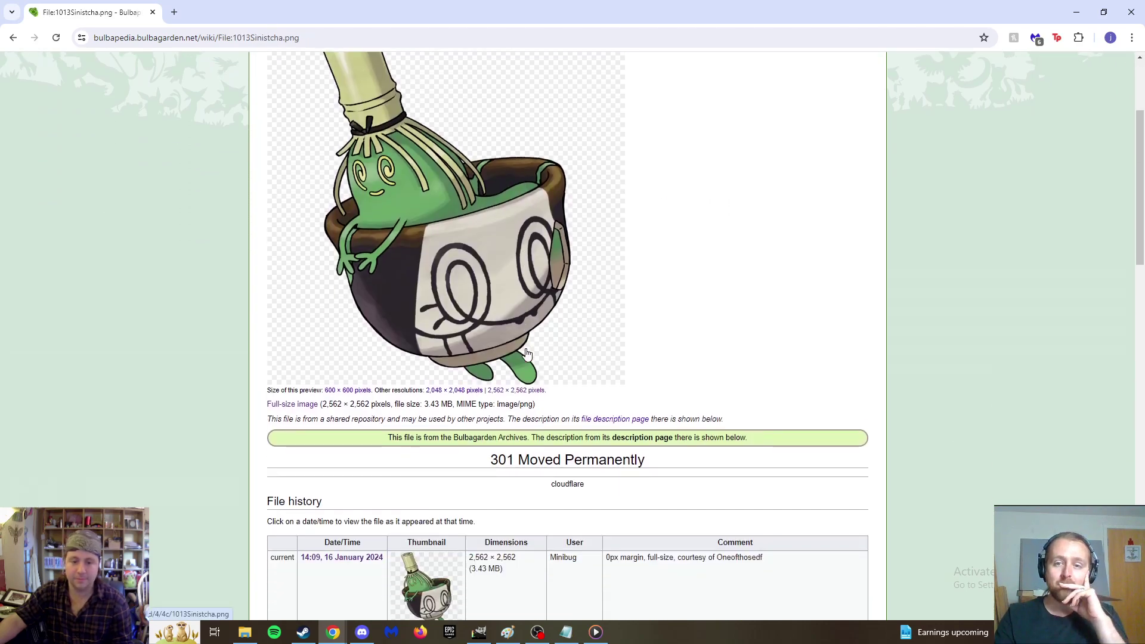
{"action": "scroll", "coordinate": [527, 354], "scroll_direction": "up", "scroll_amount": 2}
{"action": "key", "text": "alt+Left"}
{"action": "scroll", "coordinate": [527, 356], "scroll_direction": "down", "scroll_amount": 10}
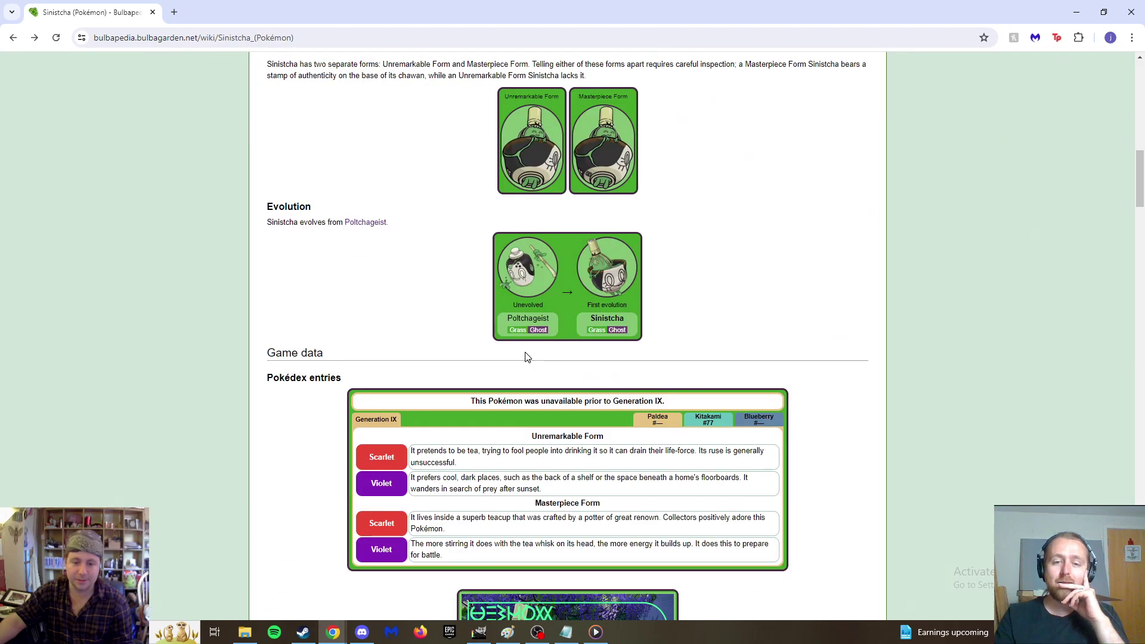
View the Kitakami Pokédex image of Sinistcha, then reopen the 1013Sinistcha.png artwork from the article's infobox.
{"action": "scroll", "coordinate": [526, 356], "scroll_direction": "down", "scroll_amount": 4}
{"action": "left_click", "coordinate": [569, 413]}
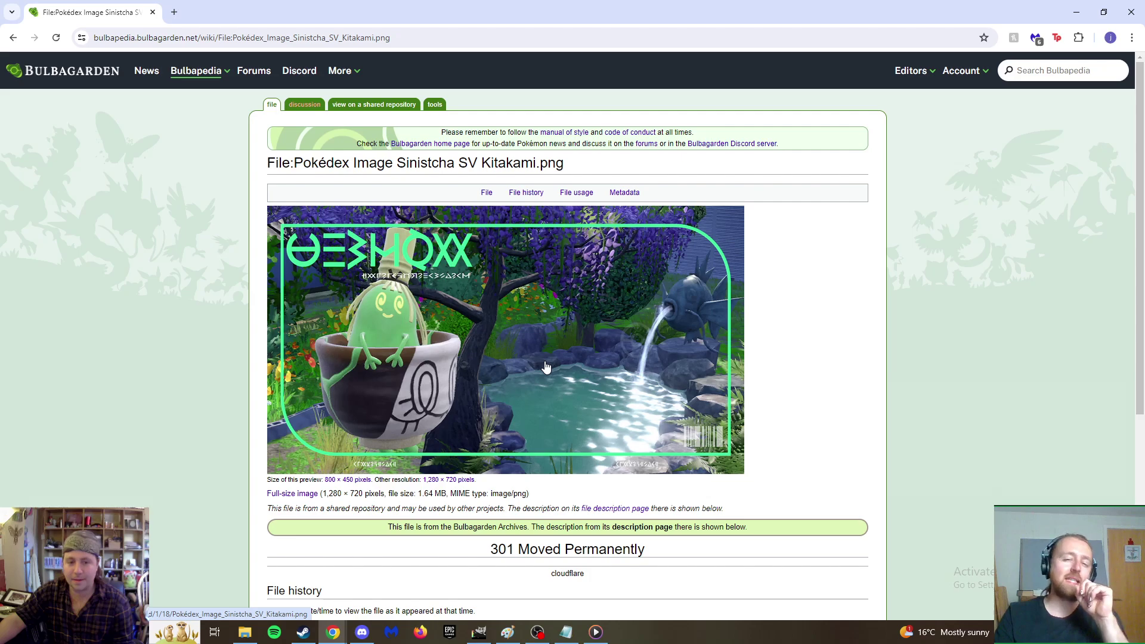
{"action": "key", "text": "alt+Left"}
{"action": "scroll", "coordinate": [547, 367], "scroll_direction": "up", "scroll_amount": 10}
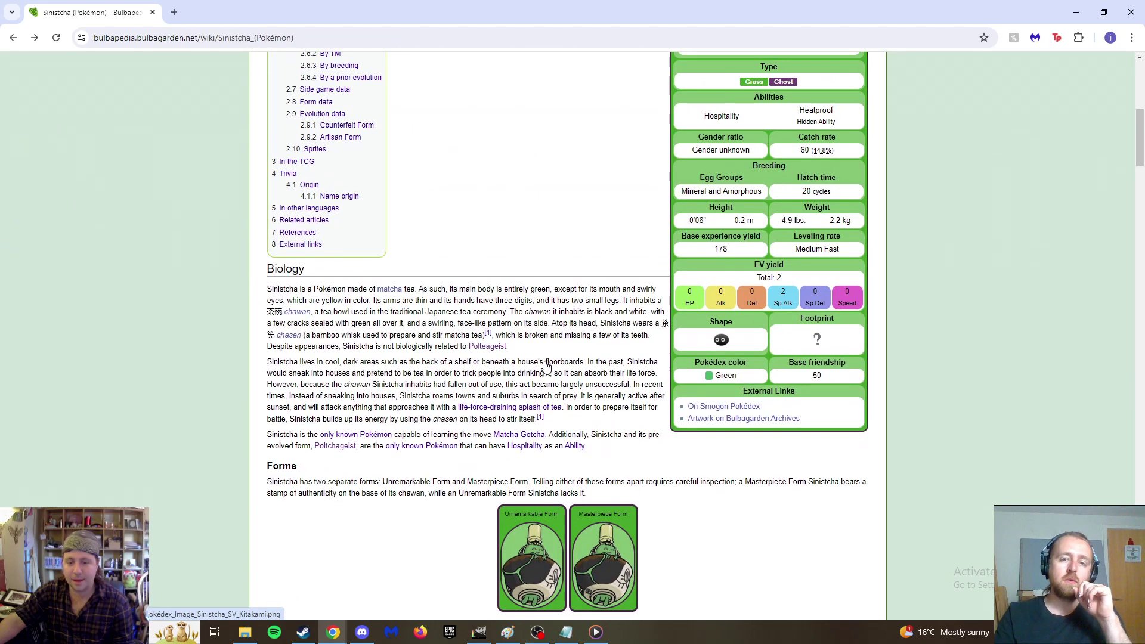
{"action": "scroll", "coordinate": [546, 367], "scroll_direction": "up", "scroll_amount": 10}
{"action": "left_click", "coordinate": [774, 263]}
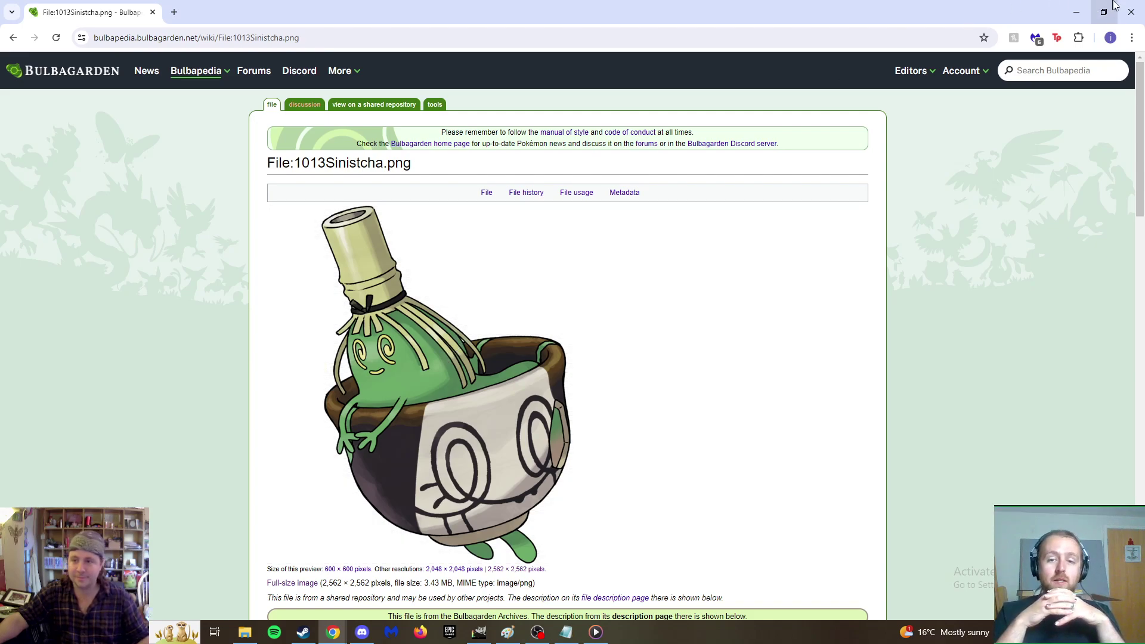
Close the Sinistcha page, select Pasted Layer #8 in GIMP and move Sinistcha into the Shellderp row beside Rotom.
{"action": "left_click", "coordinate": [1130, 9]}
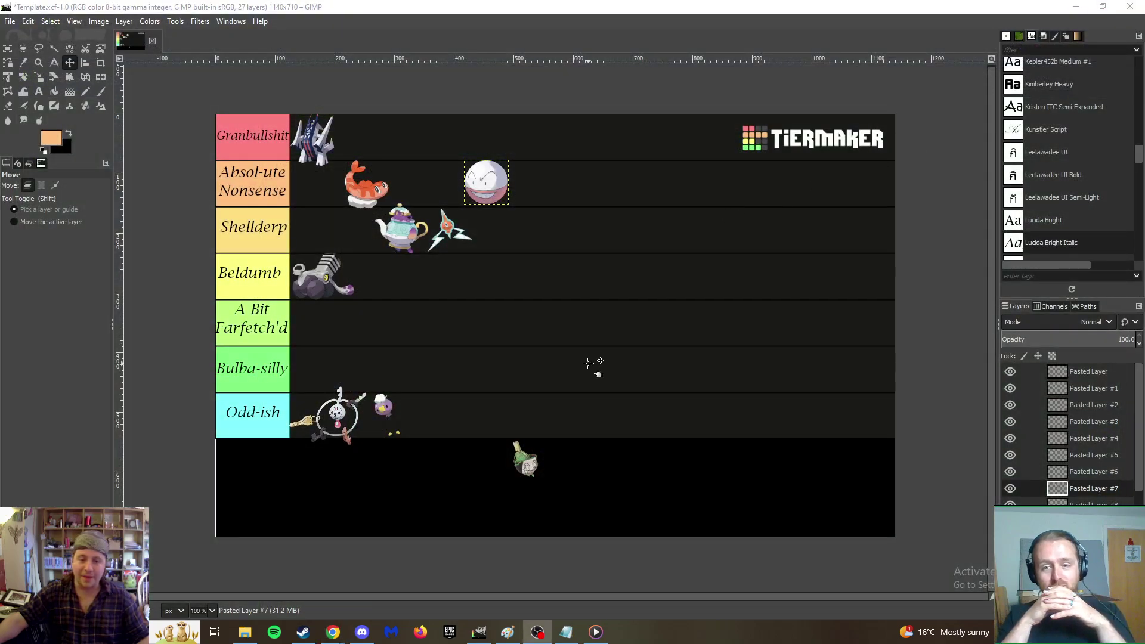
{"action": "left_click", "coordinate": [1109, 504]}
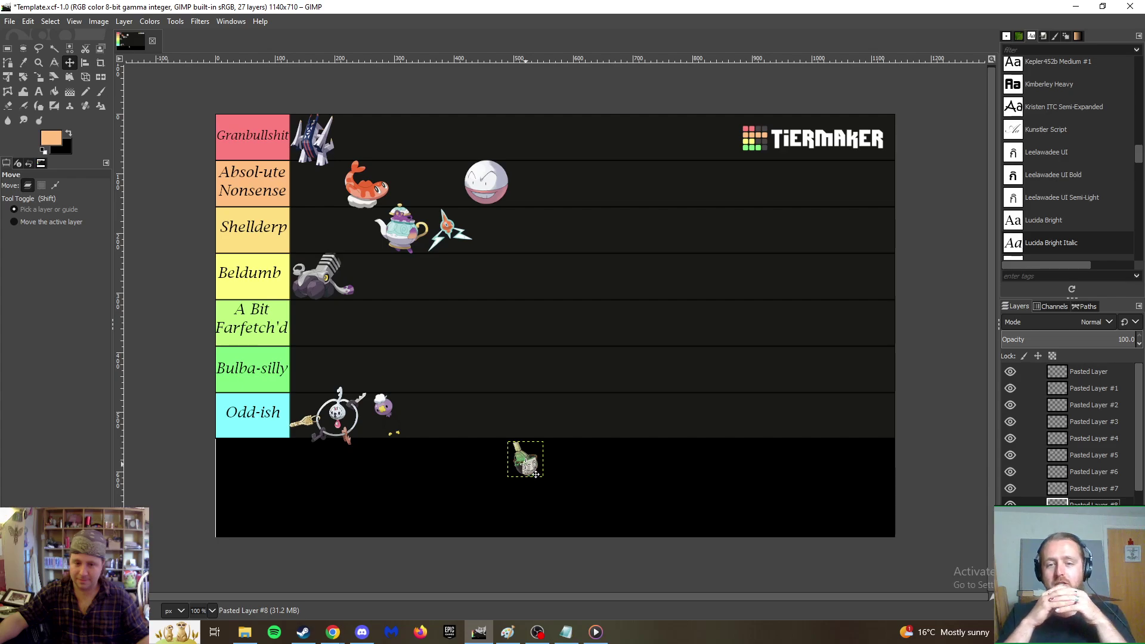
{"action": "left_click_drag", "start_coordinate": [534, 469], "coordinate": [510, 249]}
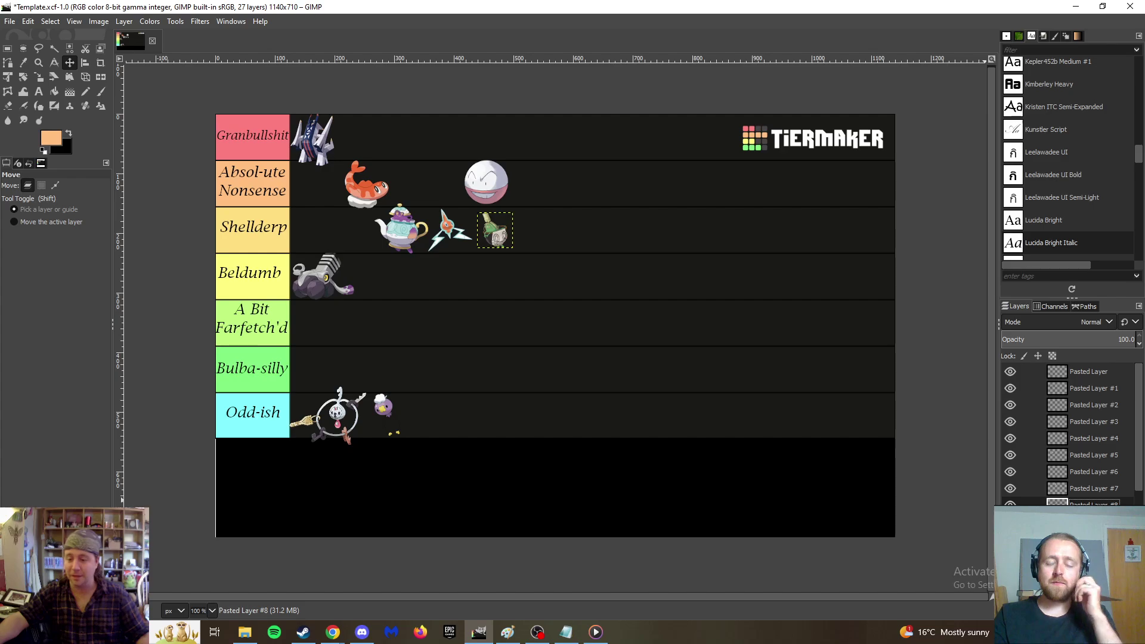
Show and select Pasted Layer #9, and bring up the 0584Vanilluxe.png artwork in Chrome.
{"action": "key", "text": "ctrl+v"}
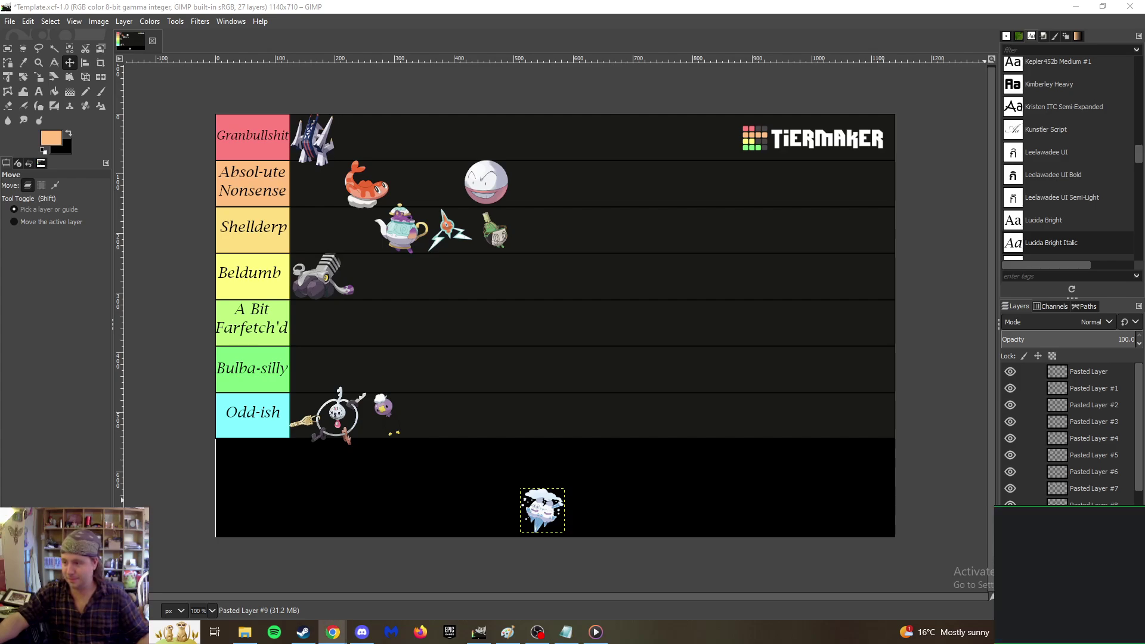
{"action": "key", "text": "alt+Tab"}
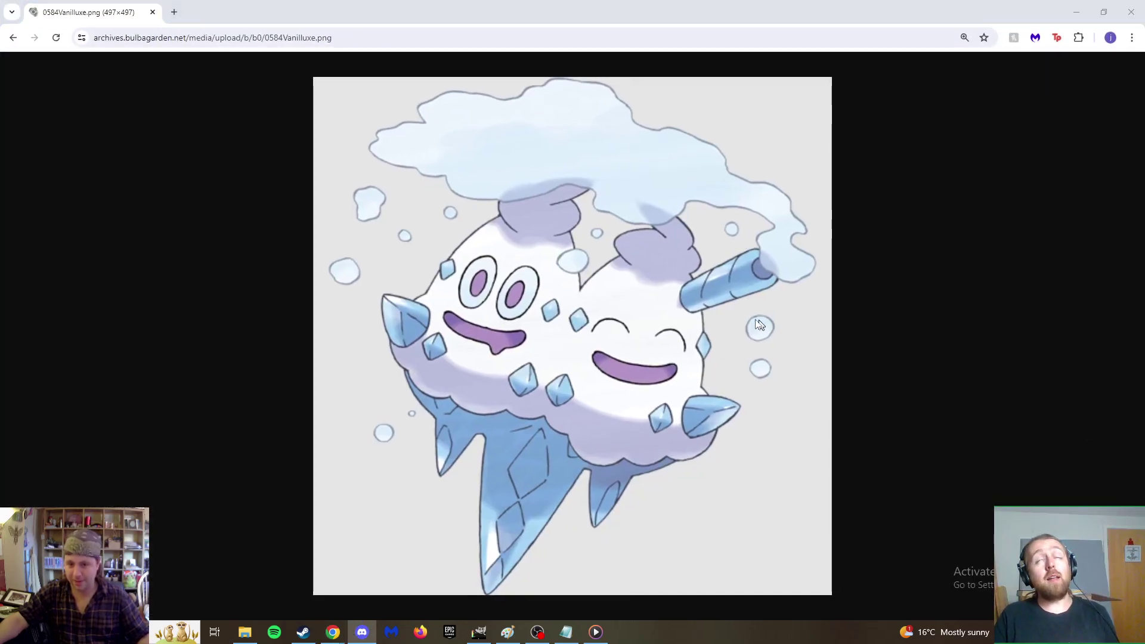
{"action": "left_click", "coordinate": [879, 307]}
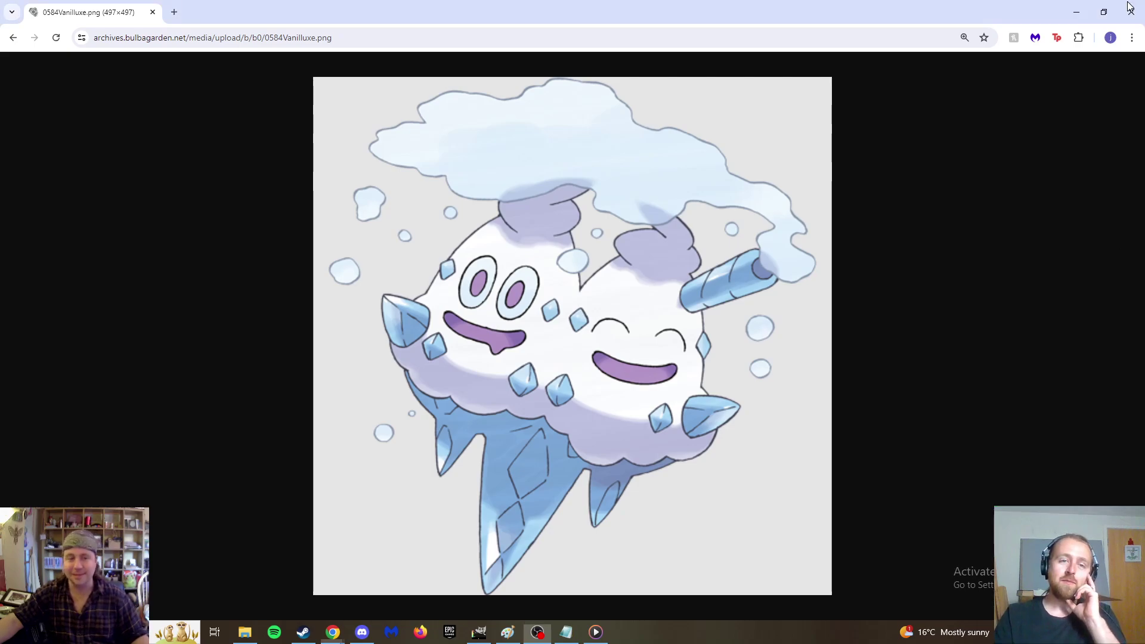
Close the Vanilluxe artwork and move Vanilluxe into the Granbullshit row in GIMP.
{"action": "left_click", "coordinate": [1129, 7]}
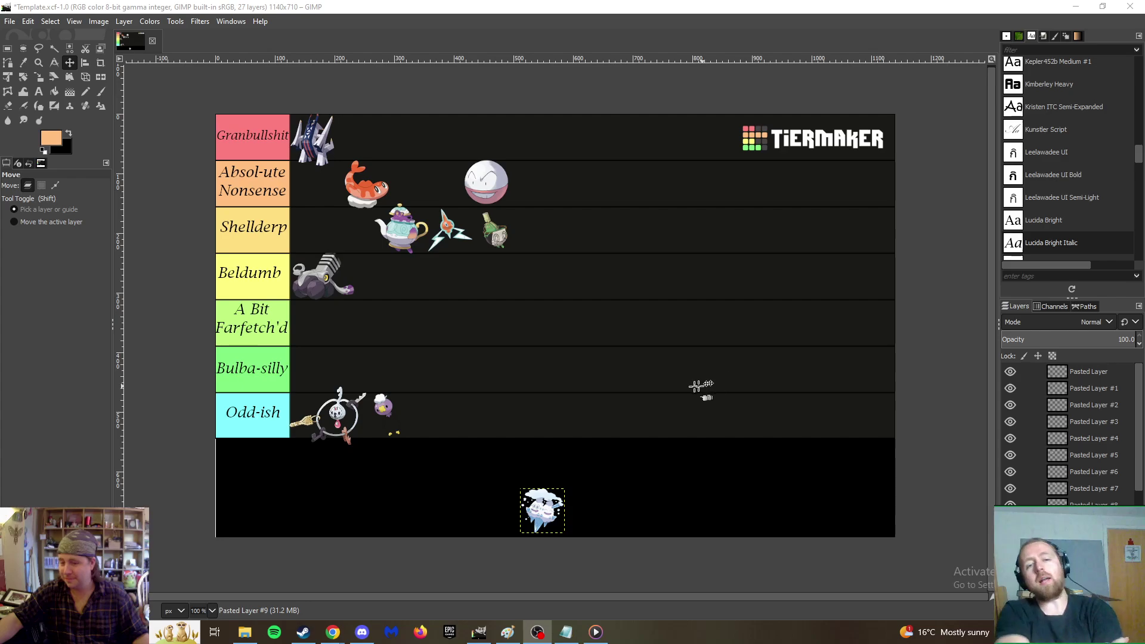
{"action": "left_click_drag", "start_coordinate": [541, 511], "coordinate": [531, 146]}
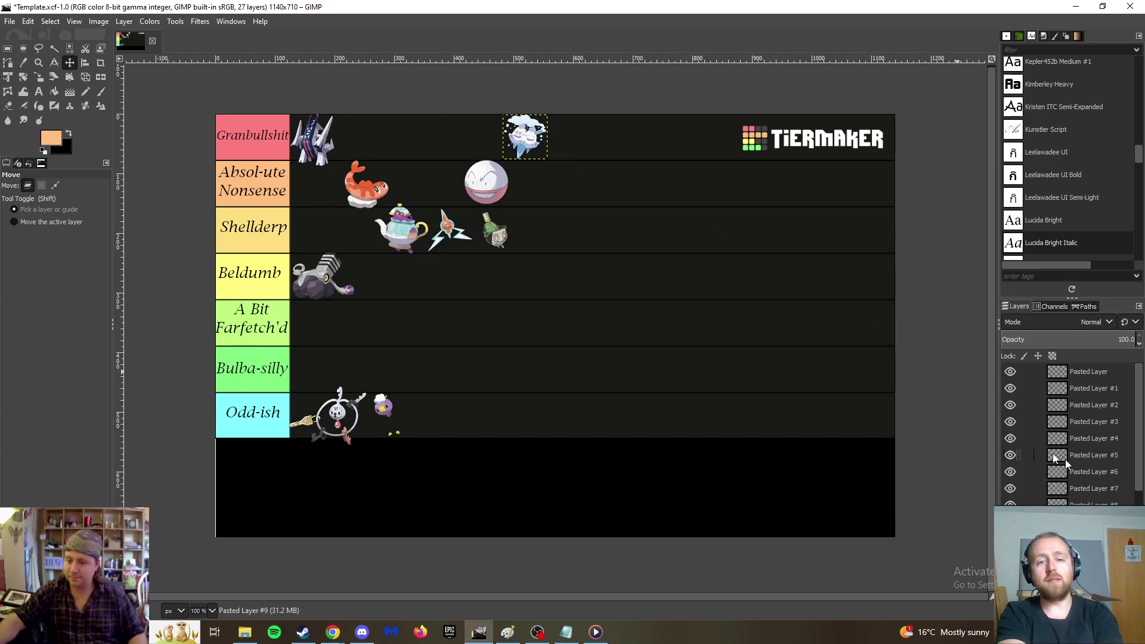
Select Pasted Layer #10 and make it visible below the tier rows.
{"action": "scroll", "coordinate": [1068, 454], "scroll_direction": "down", "scroll_amount": 4}
{"action": "scroll", "coordinate": [1051, 457], "scroll_direction": "up", "scroll_amount": 1}
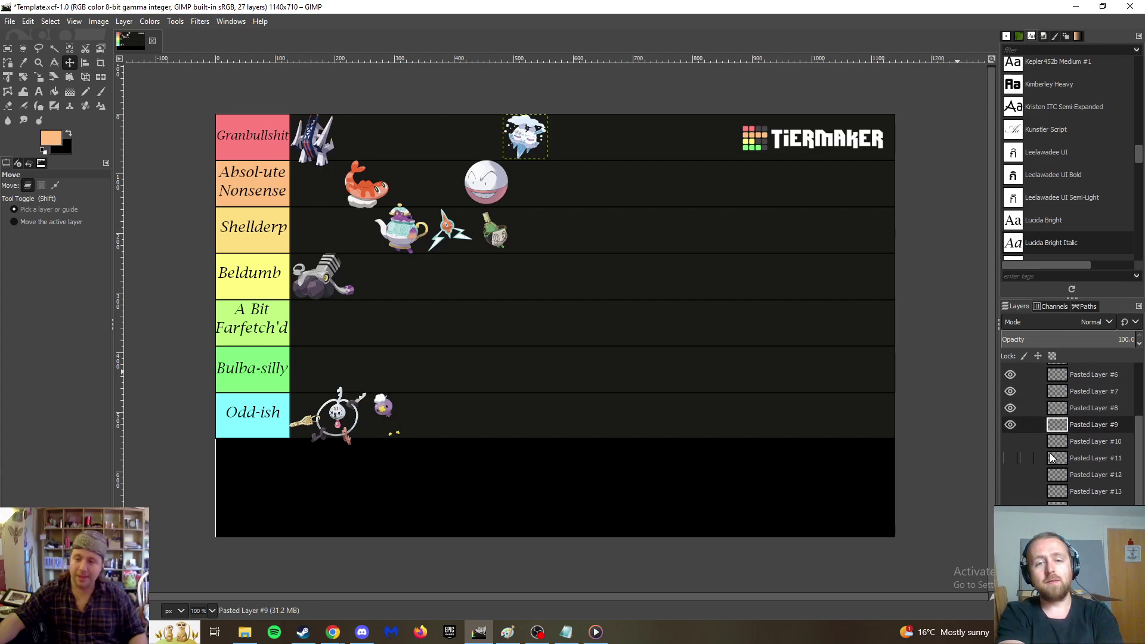
{"action": "left_click", "coordinate": [1096, 441]}
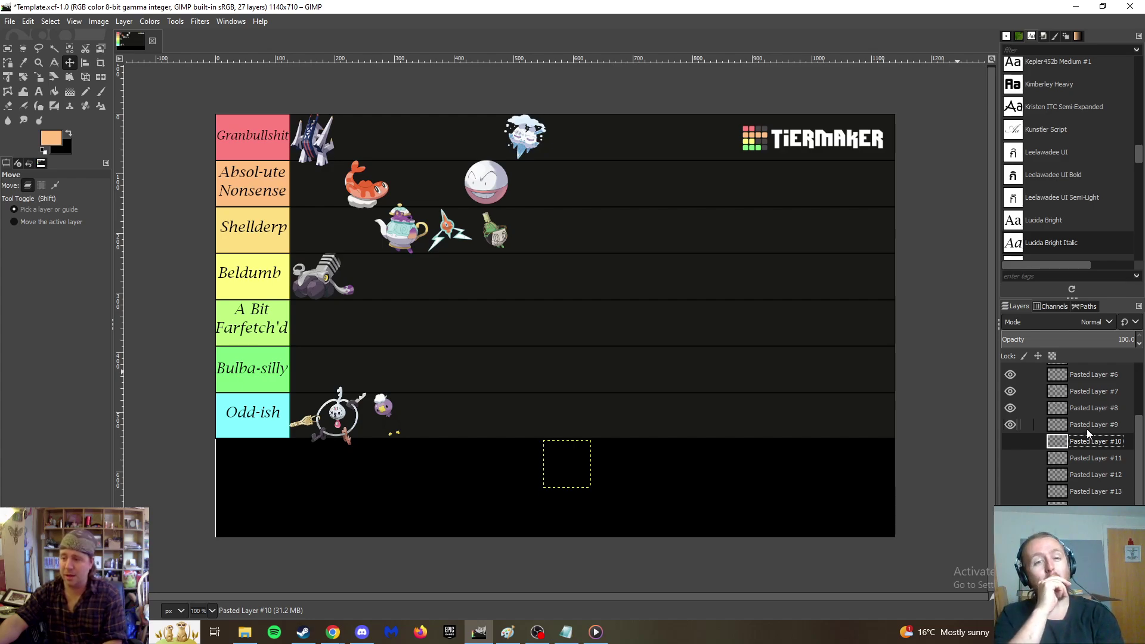
{"action": "left_click", "coordinate": [1012, 442]}
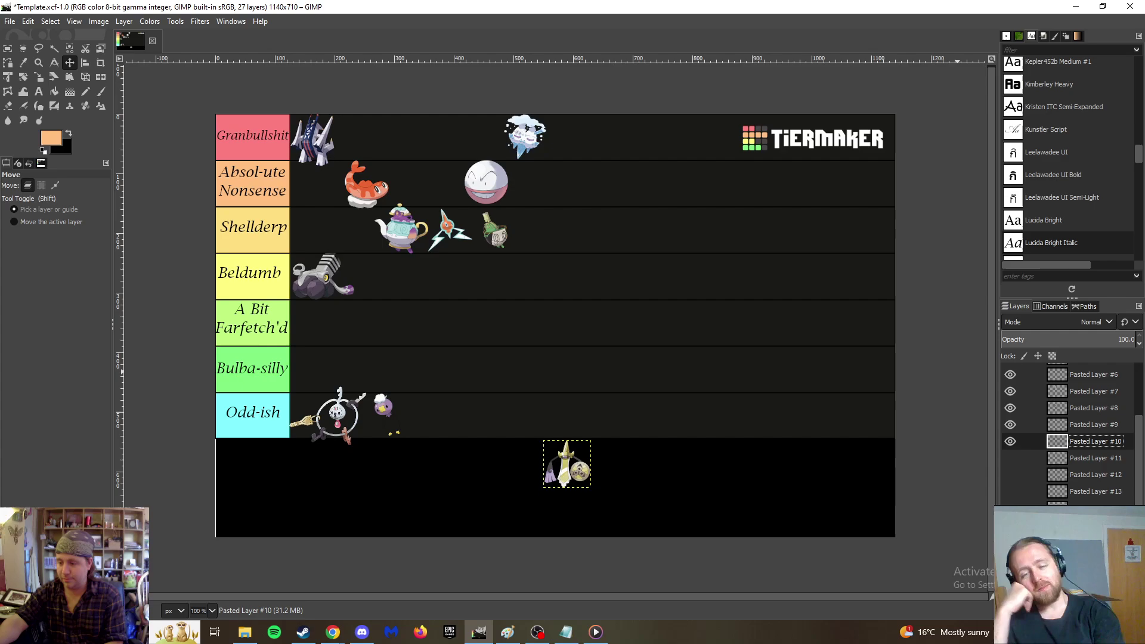
Bring up the 0681Aegislash-Blade.png artwork in a maximized Chrome window.
{"action": "key", "text": "alt+Tab"}
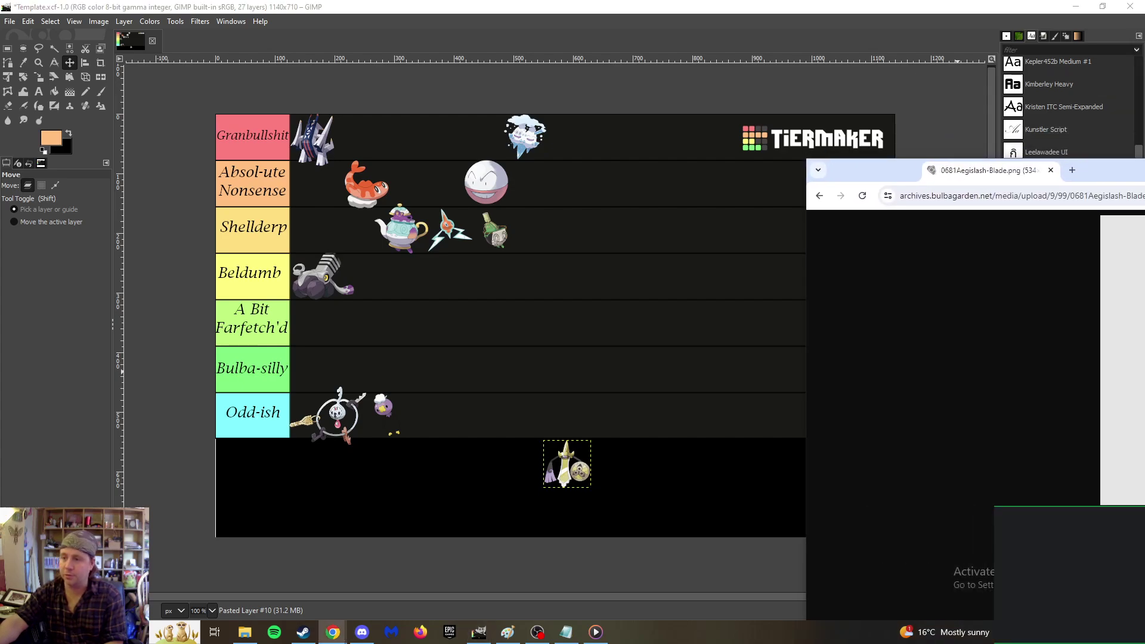
{"action": "key", "text": "super+Up"}
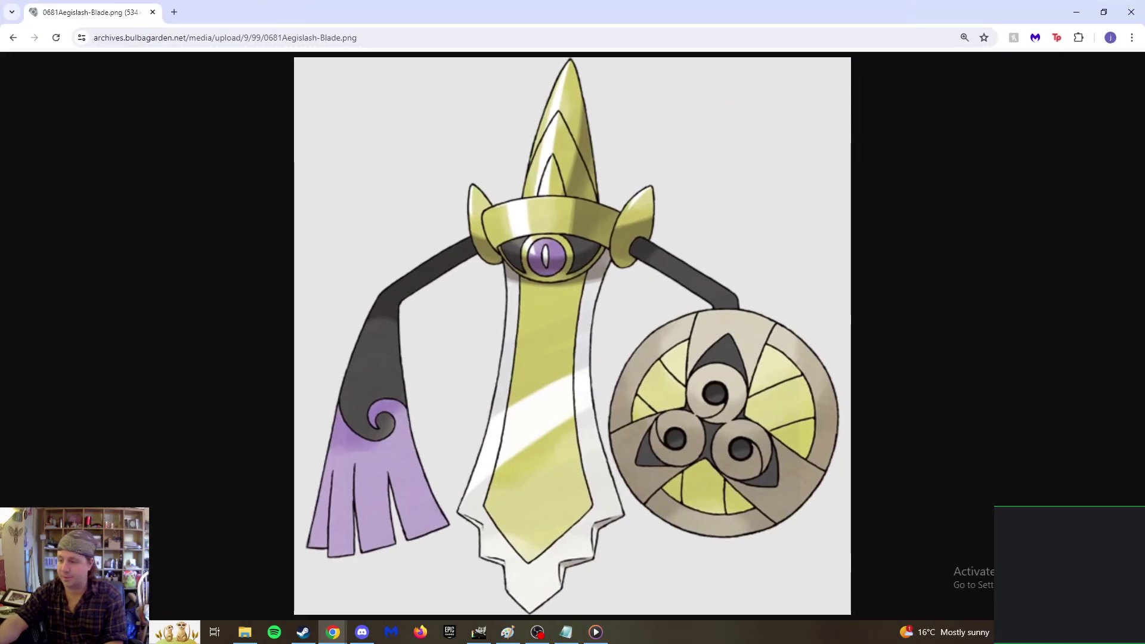
{"action": "key", "text": "alt+Tab"}
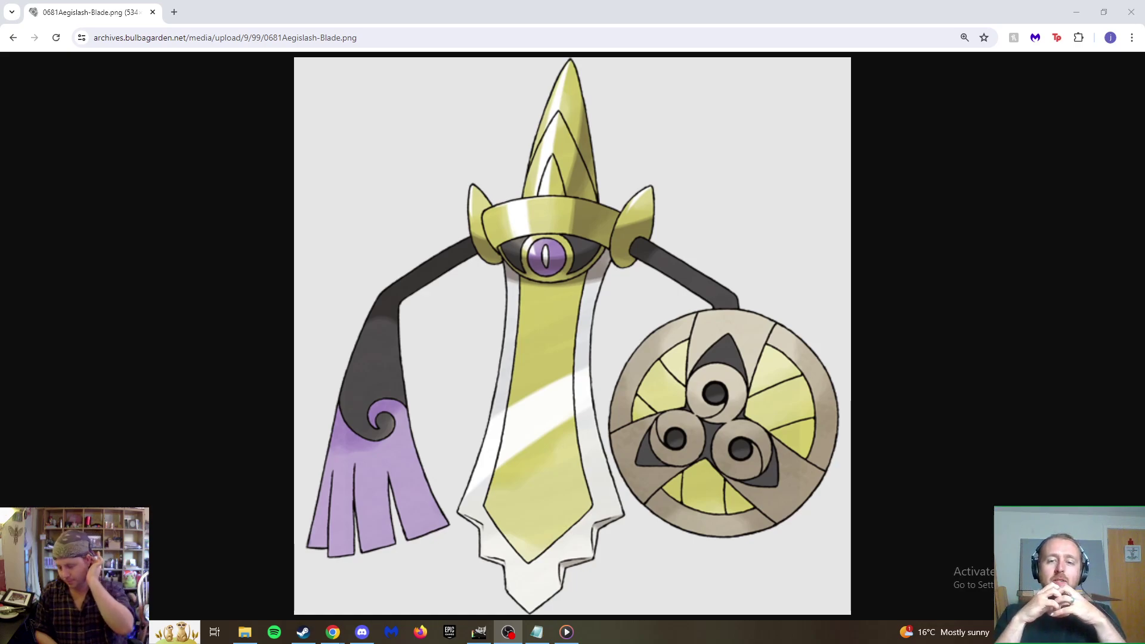
{"action": "left_click", "coordinate": [1027, 455]}
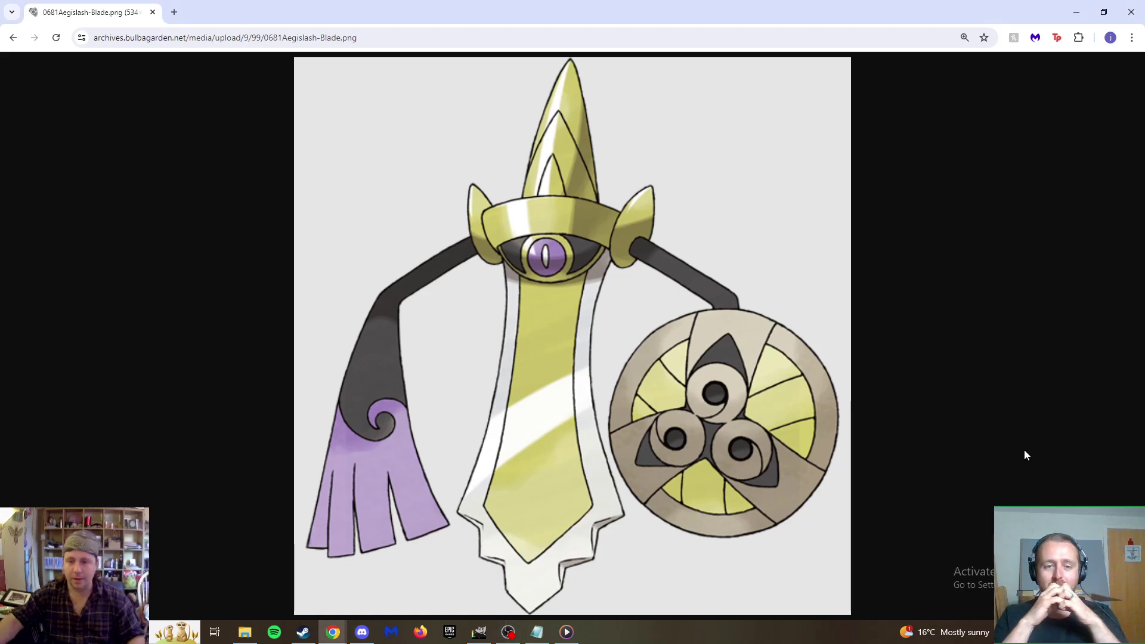
Go back to the Aegislash article and open the article on its first-stage form, Honedge.
{"action": "key", "text": "alt+Left"}
{"action": "key", "text": "alt+Left"}
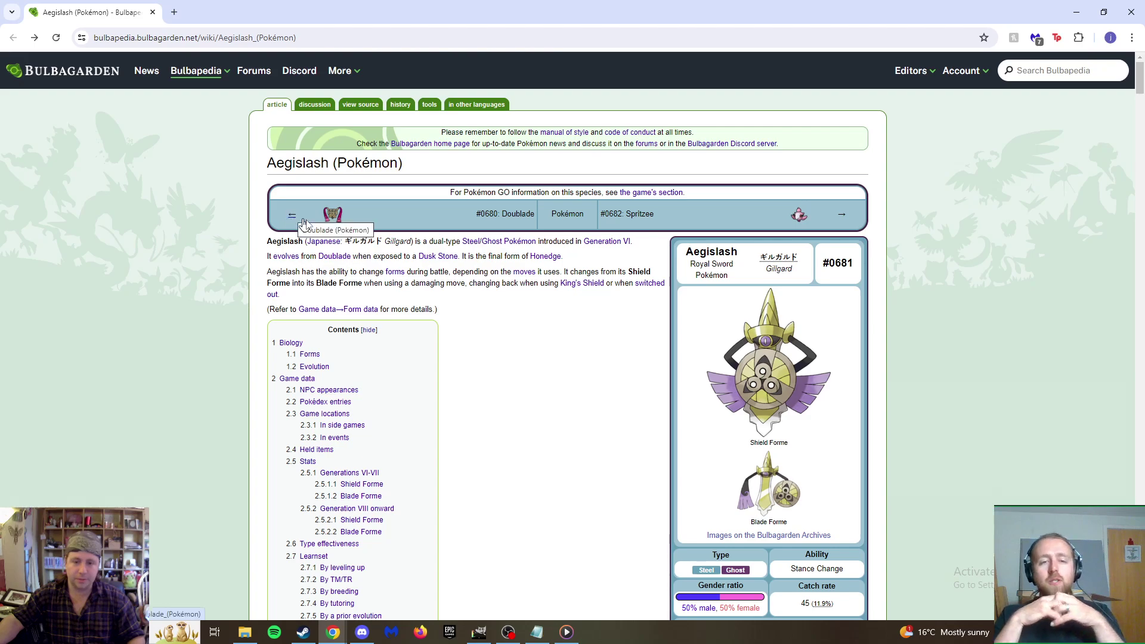
{"action": "left_click", "coordinate": [545, 257]}
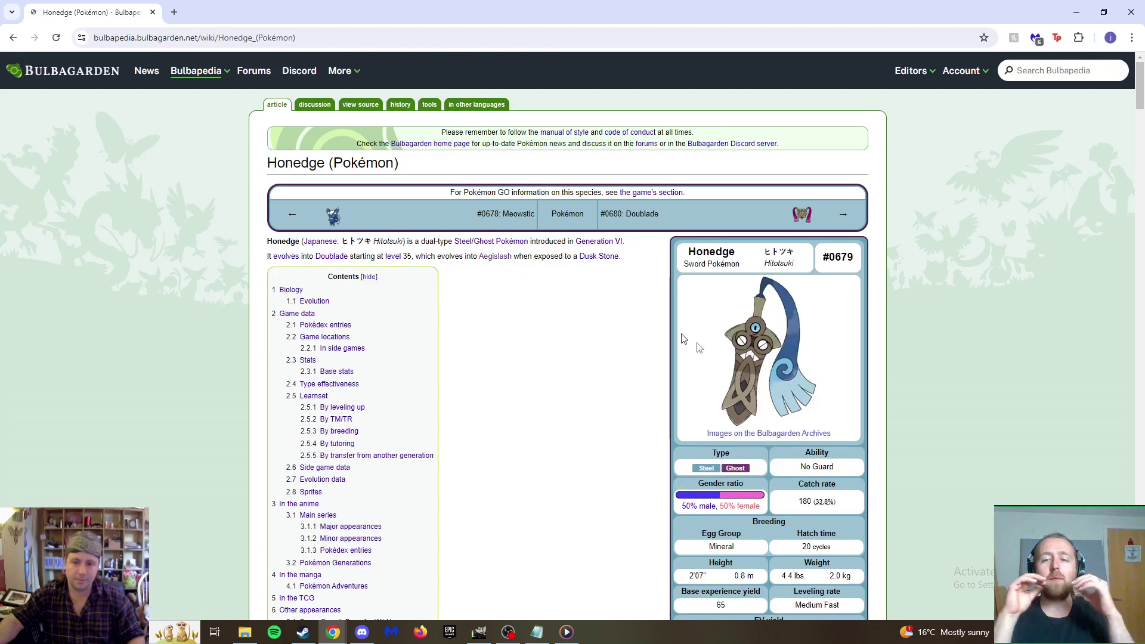
Examine the full-size 0679Honedge.png artwork from hilt to blade tip and return to the Honedge article.
{"action": "left_click", "coordinate": [764, 372]}
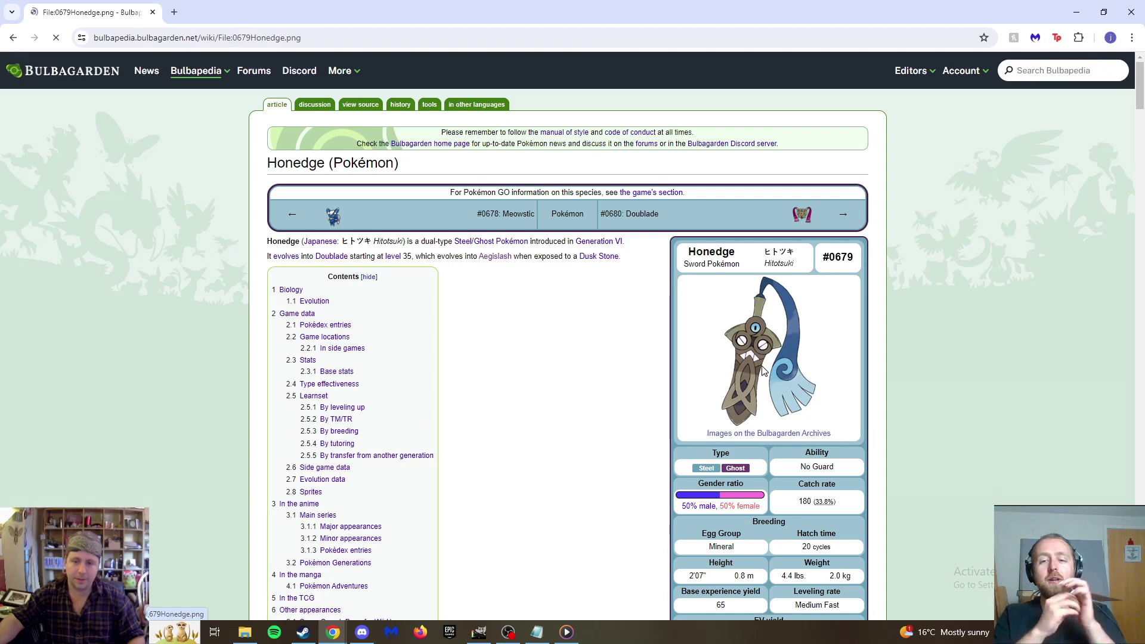
{"action": "scroll", "coordinate": [468, 340], "scroll_direction": "down", "scroll_amount": 1}
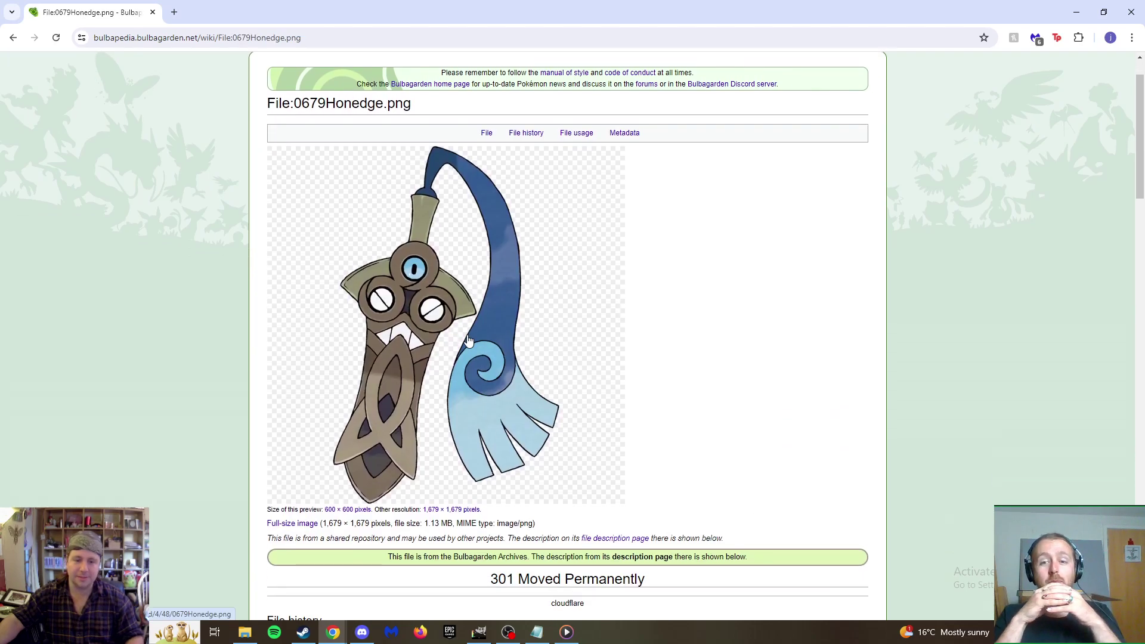
{"action": "left_click", "coordinate": [415, 312]}
{"action": "scroll", "coordinate": [522, 315], "scroll_direction": "down", "scroll_amount": 7}
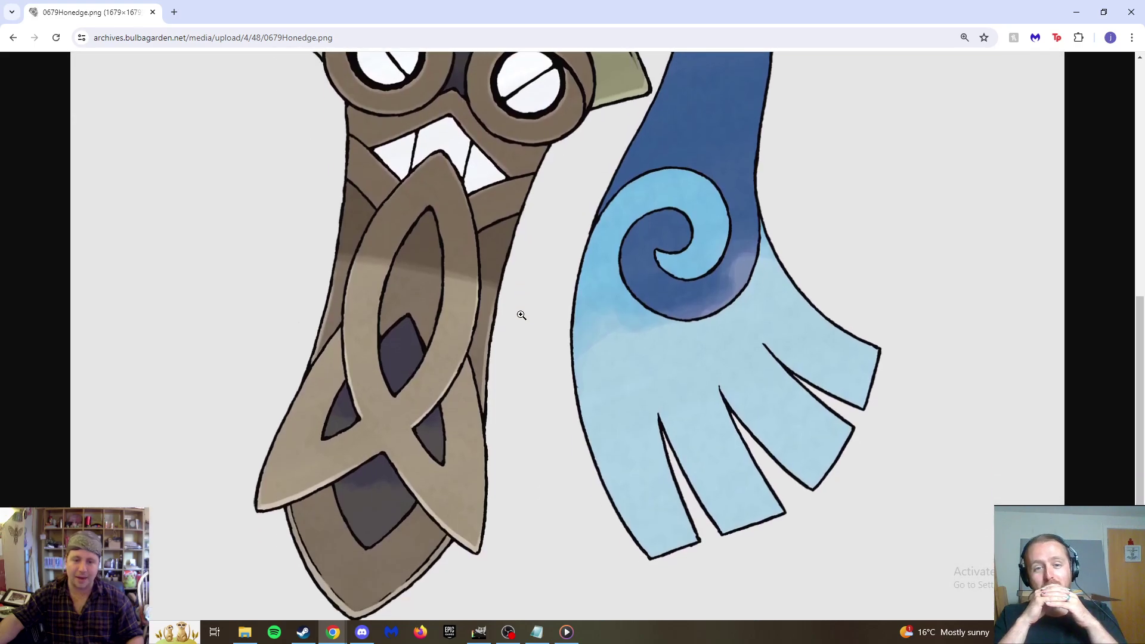
{"action": "scroll", "coordinate": [522, 315], "scroll_direction": "up", "scroll_amount": 4}
{"action": "scroll", "coordinate": [521, 315], "scroll_direction": "up", "scroll_amount": 2}
{"action": "scroll", "coordinate": [521, 315], "scroll_direction": "down", "scroll_amount": 7}
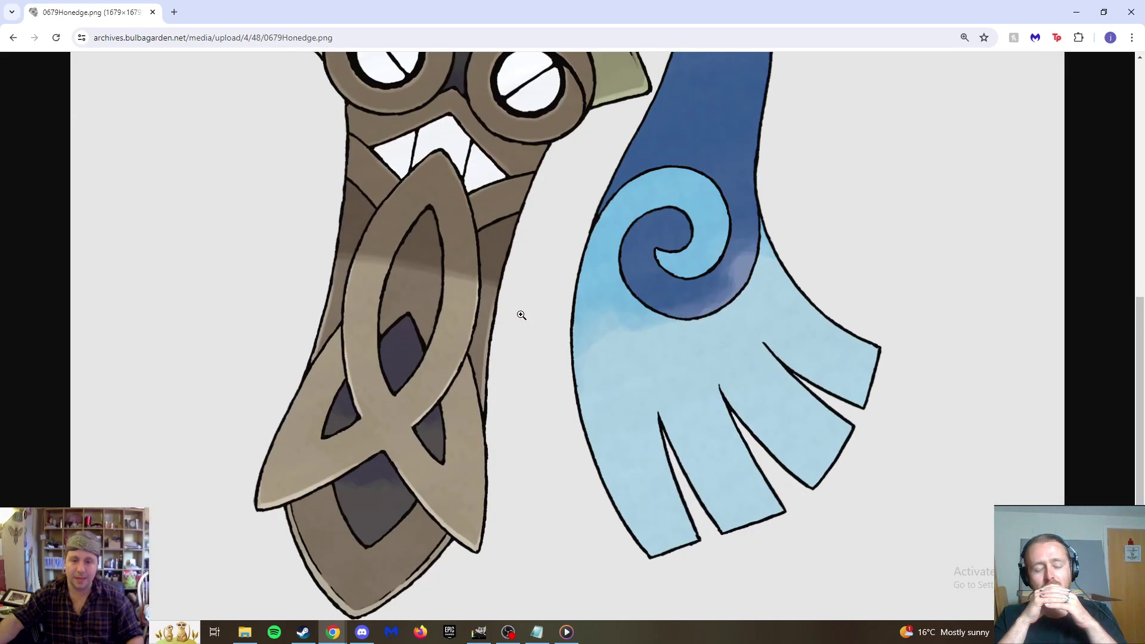
{"action": "key", "text": "alt+Left"}
{"action": "key", "text": "alt+Left"}
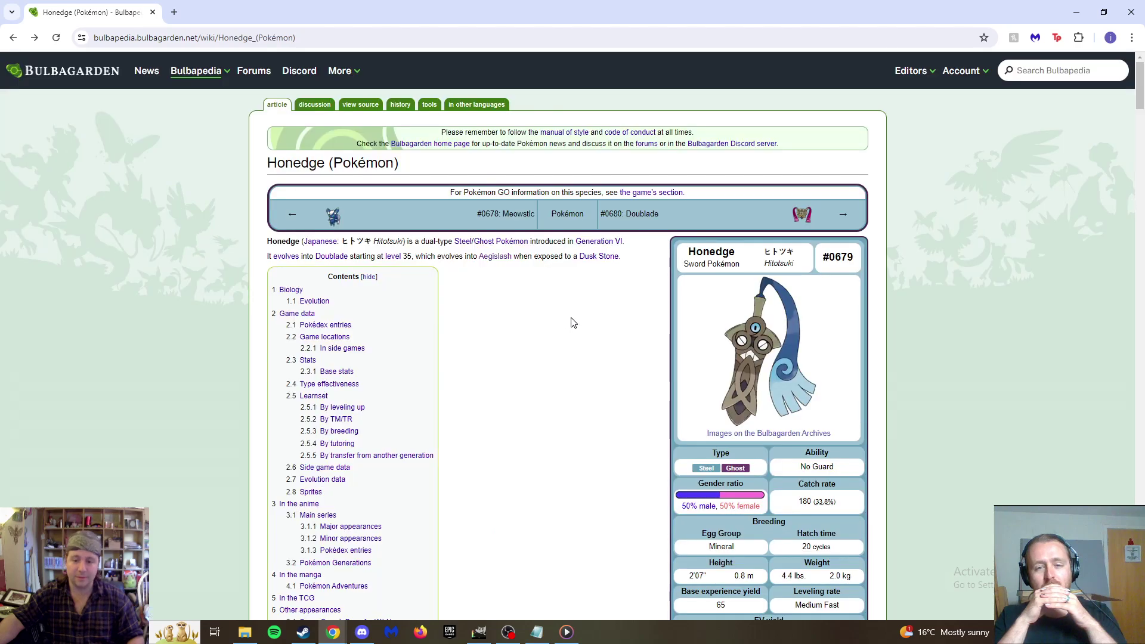
View the full-size unsheathed Honedge image from the article's Biology section and return to the article.
{"action": "scroll", "coordinate": [573, 323], "scroll_direction": "down", "scroll_amount": 3}
{"action": "scroll", "coordinate": [573, 323], "scroll_direction": "up", "scroll_amount": 1}
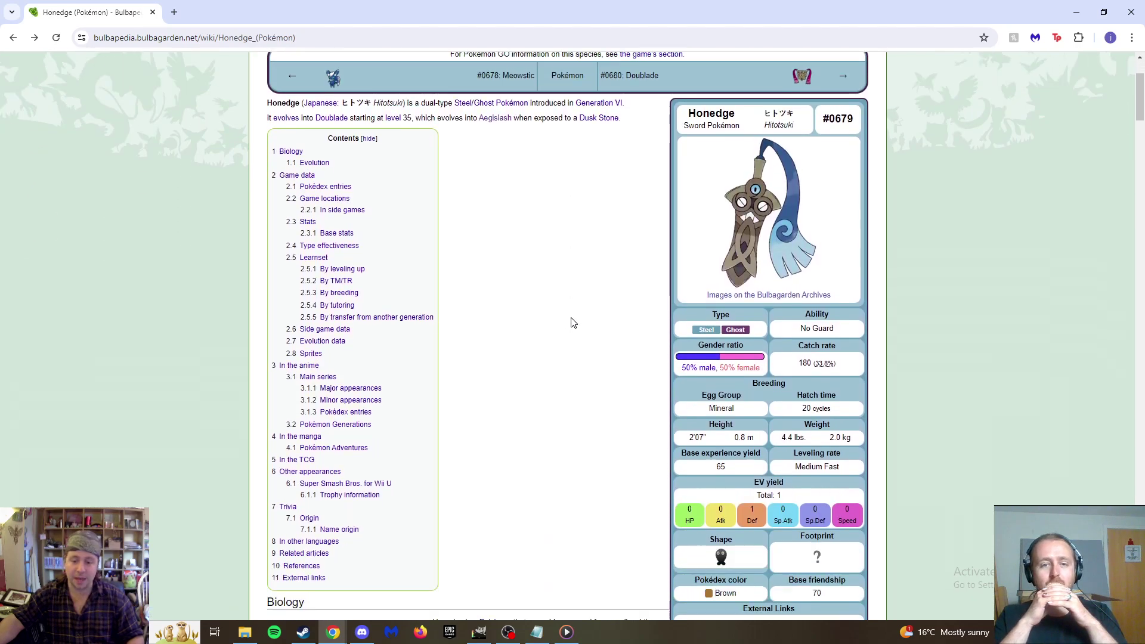
{"action": "scroll", "coordinate": [567, 325], "scroll_direction": "down", "scroll_amount": 5}
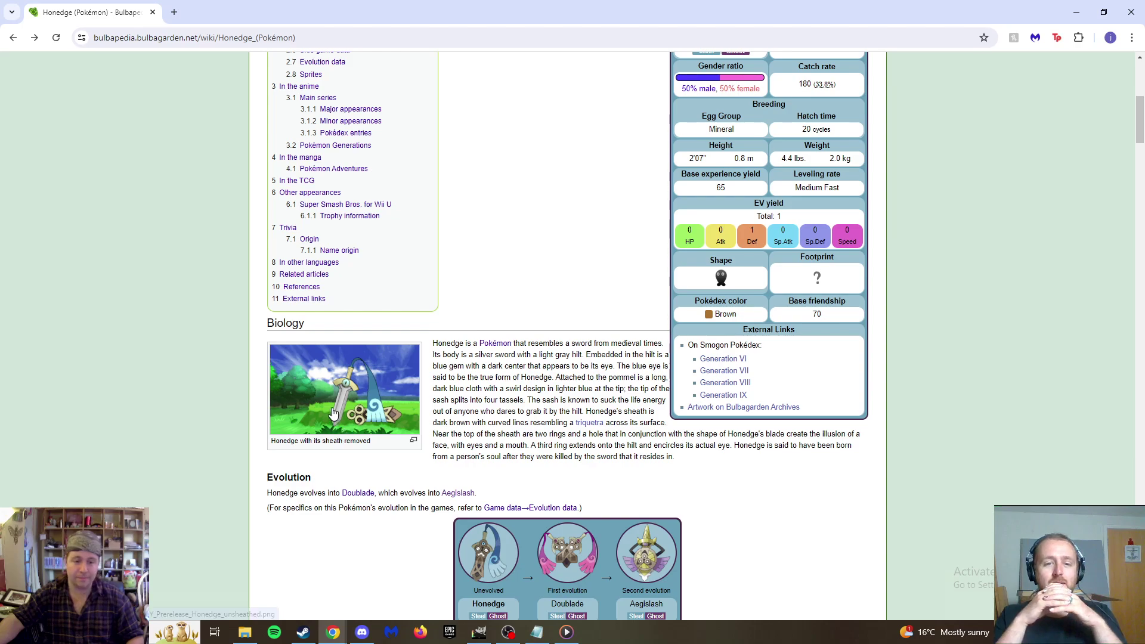
{"action": "left_click", "coordinate": [332, 413]}
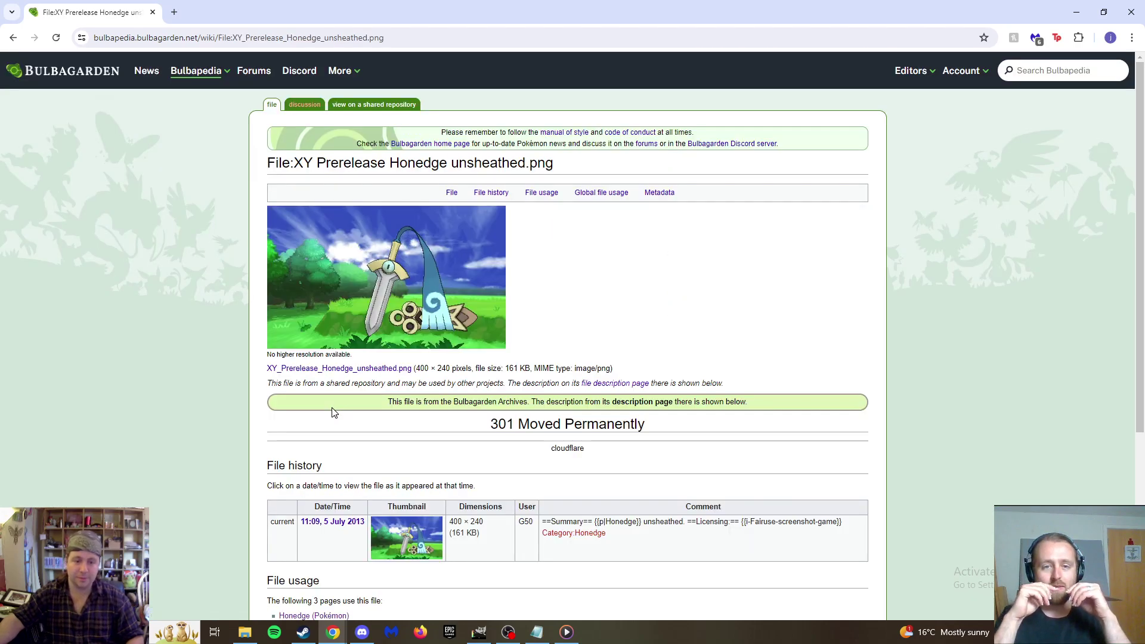
{"action": "left_click", "coordinate": [420, 283]}
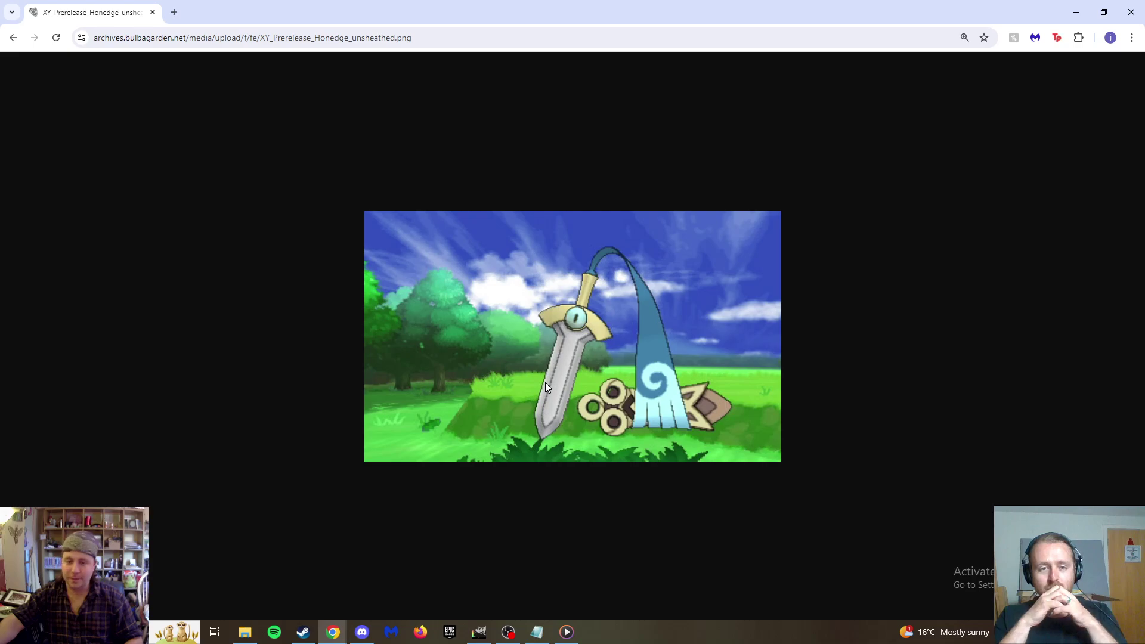
{"action": "key", "text": "alt+Left"}
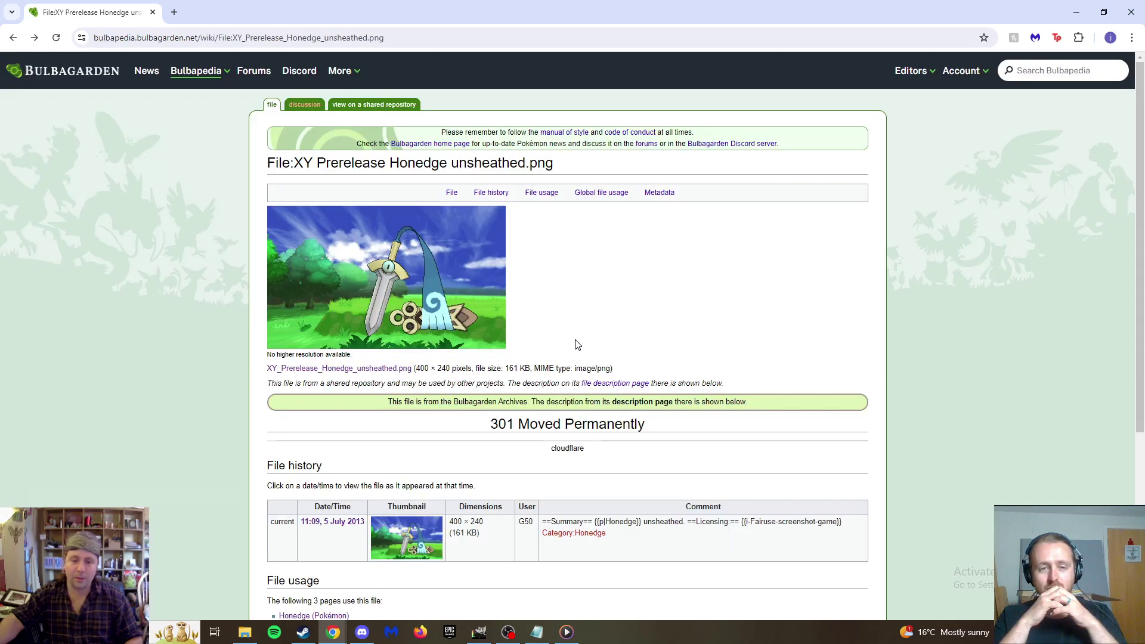
{"action": "key", "text": "alt+Left"}
Open the Doublade article, view the unsheathed Doublade image from its Biology section, and return to the article.
{"action": "scroll", "coordinate": [571, 339], "scroll_direction": "up", "scroll_amount": 6}
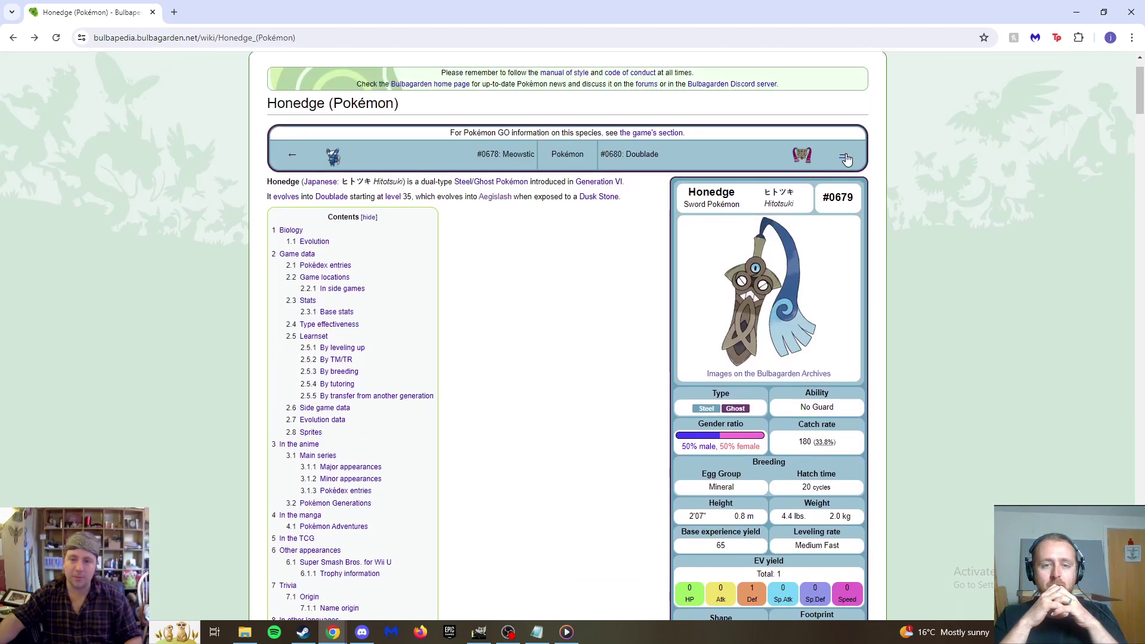
{"action": "left_click", "coordinate": [845, 156]}
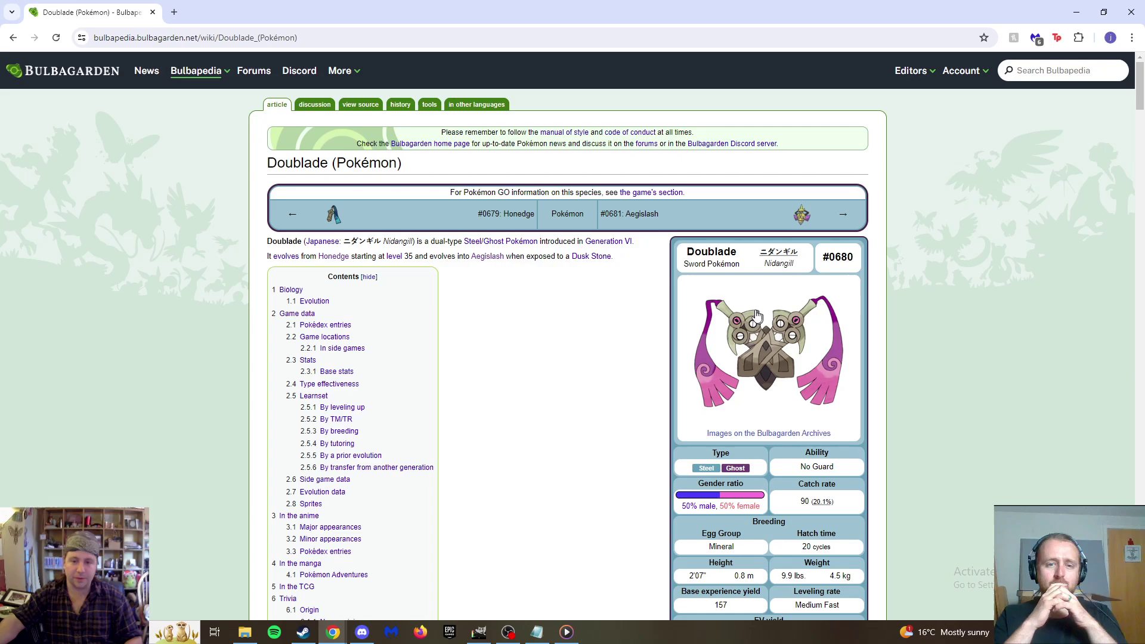
{"action": "scroll", "coordinate": [757, 315], "scroll_direction": "down", "scroll_amount": 5}
{"action": "left_click", "coordinate": [327, 479]}
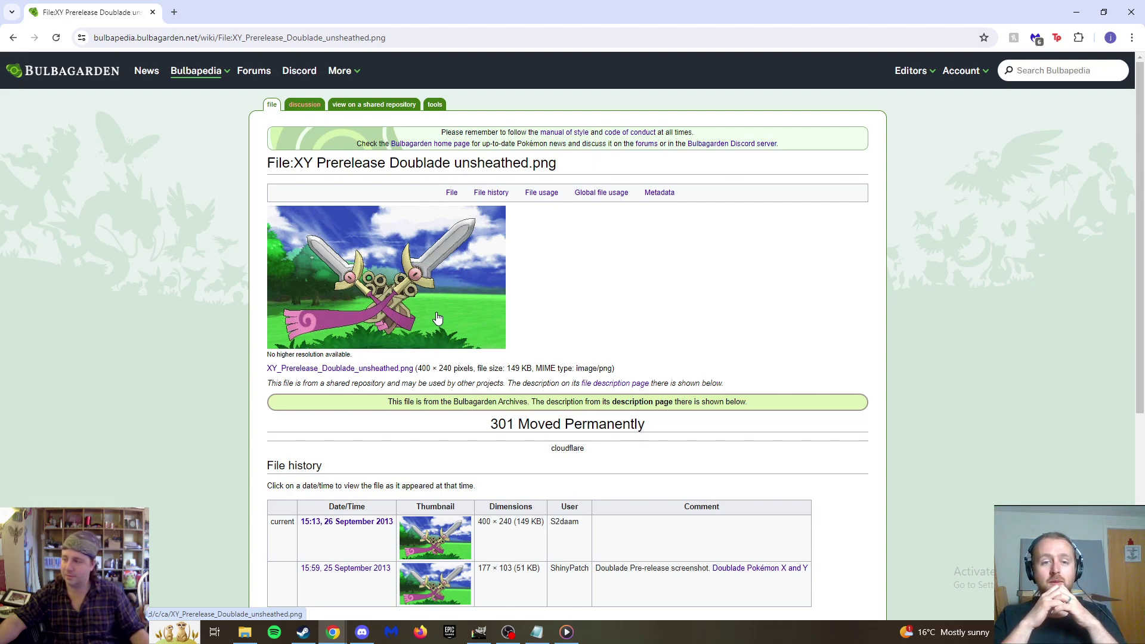
{"action": "key", "text": "alt+Left"}
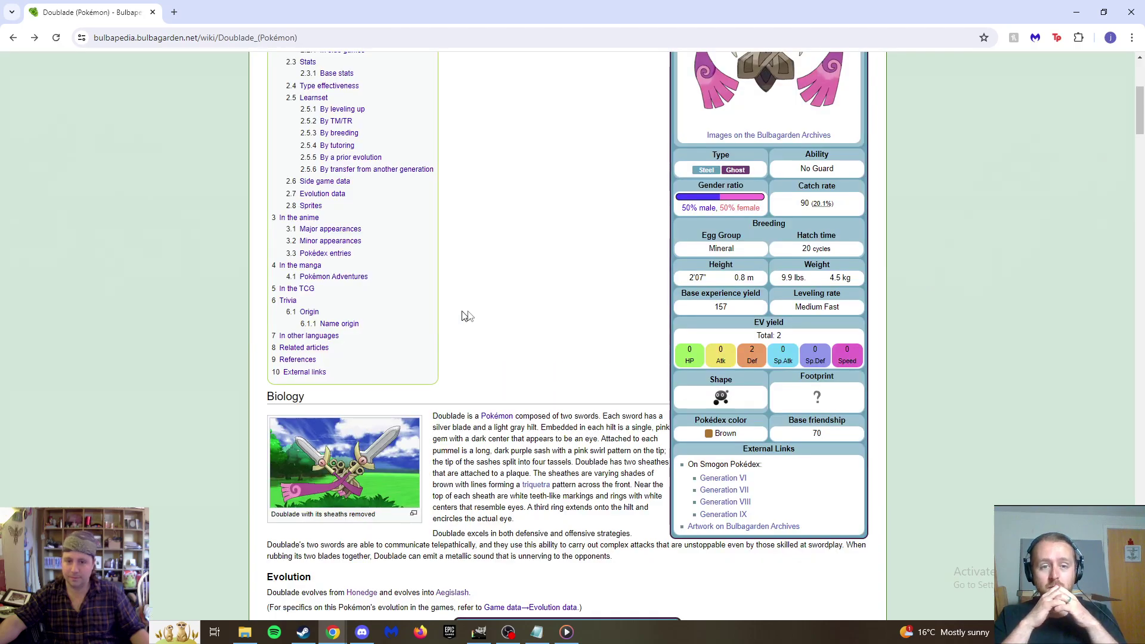
{"action": "scroll", "coordinate": [570, 325], "scroll_direction": "up", "scroll_amount": 3}
{"action": "scroll", "coordinate": [571, 327], "scroll_direction": "up", "scroll_amount": 2}
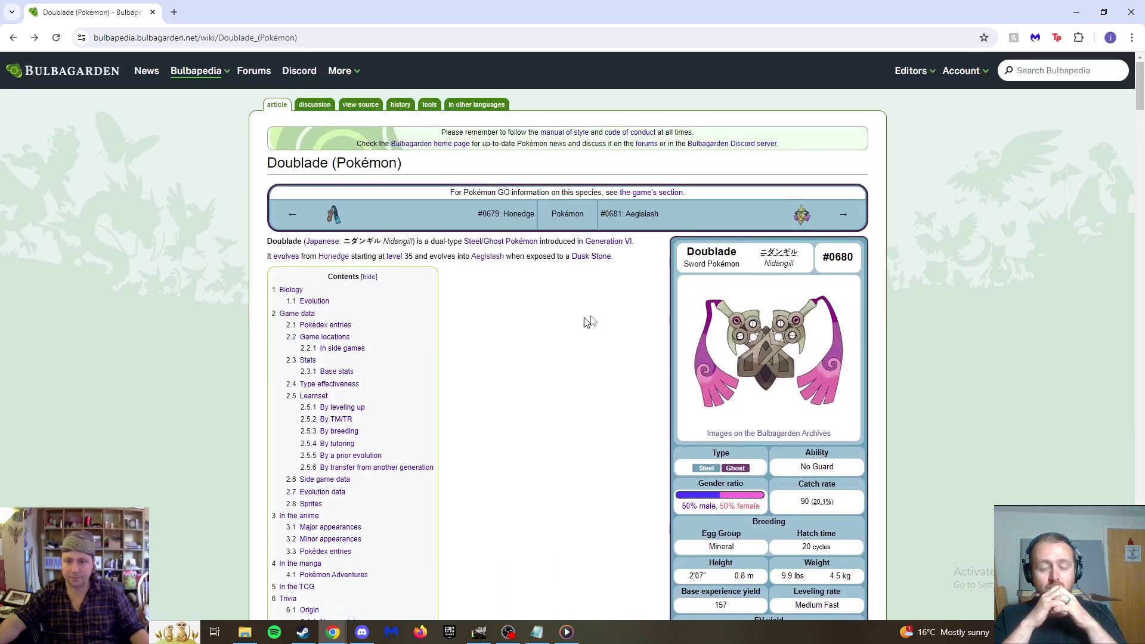
View the Blade Forme artwork from the Aegislash article, and move Aegislash into the A Bit Farfetch'd row in GIMP.
{"action": "left_click", "coordinate": [843, 215]}
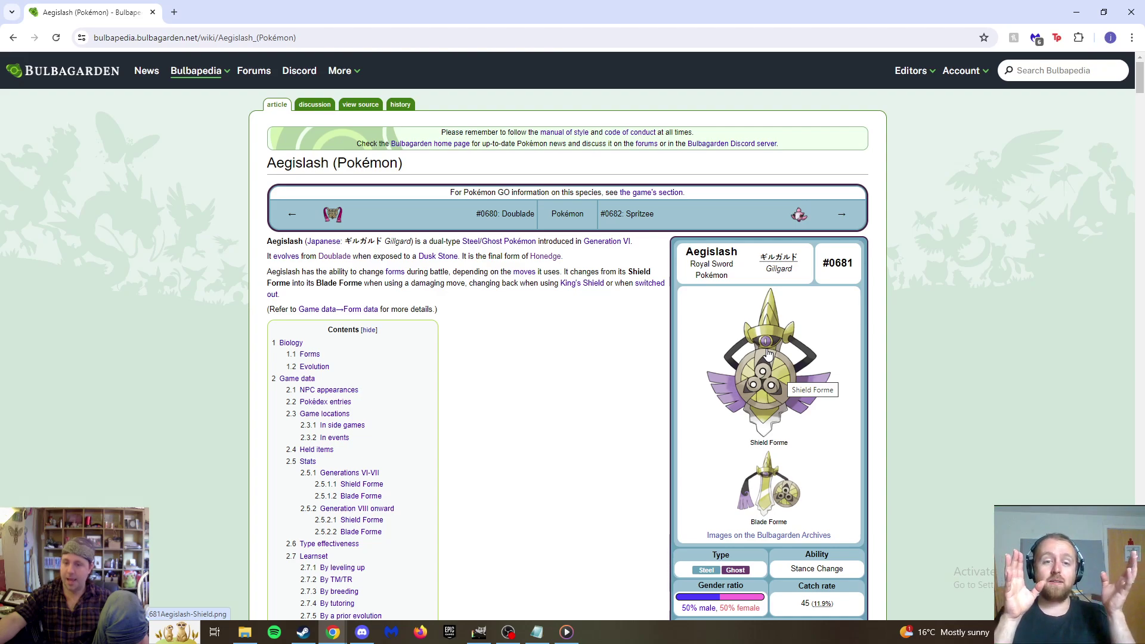
{"action": "left_click", "coordinate": [782, 487]}
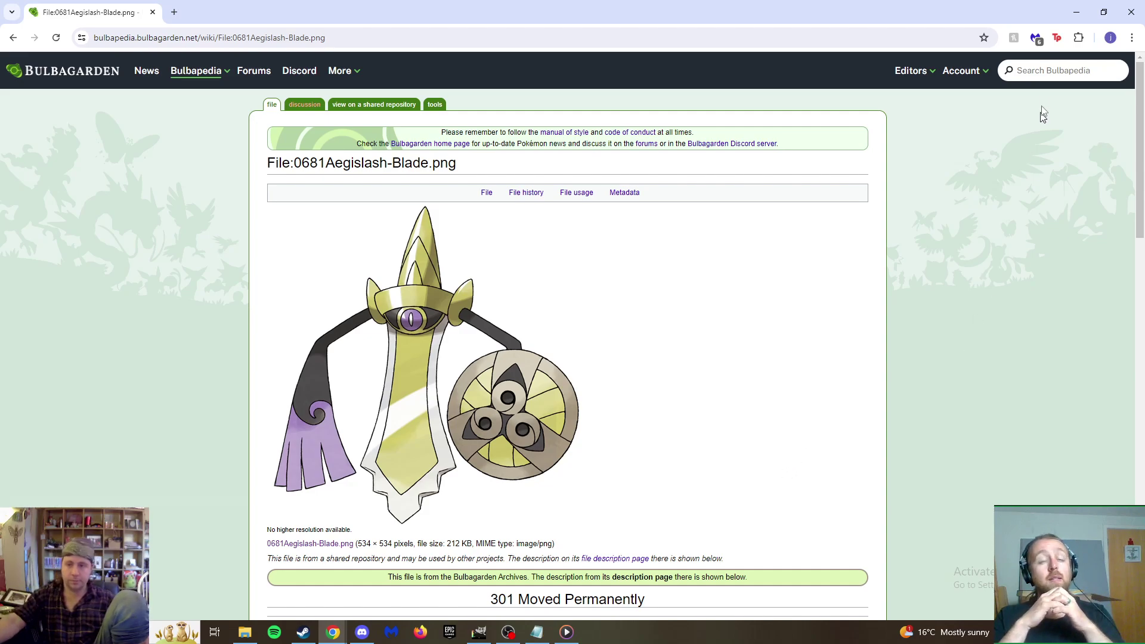
{"action": "left_click", "coordinate": [1084, 12]}
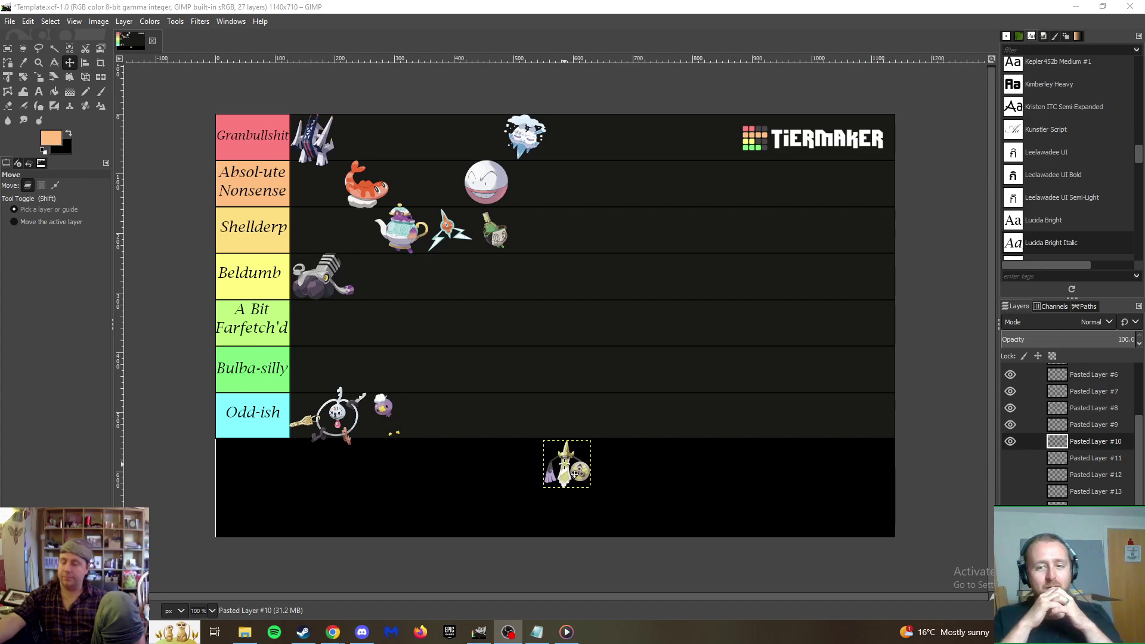
{"action": "left_click_drag", "start_coordinate": [565, 464], "coordinate": [528, 324]}
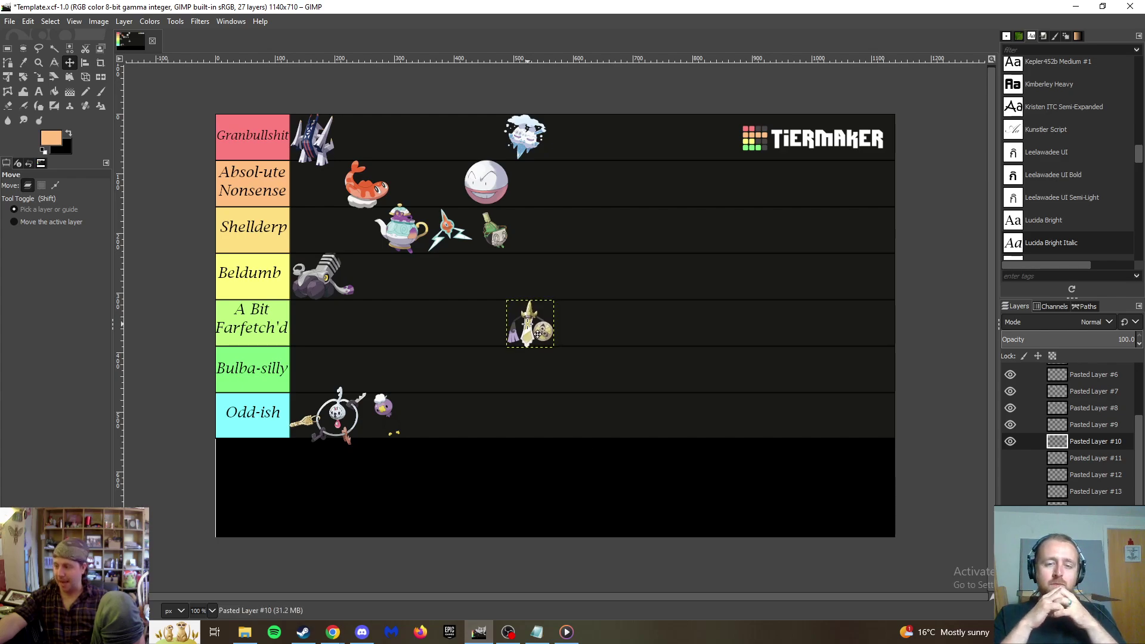
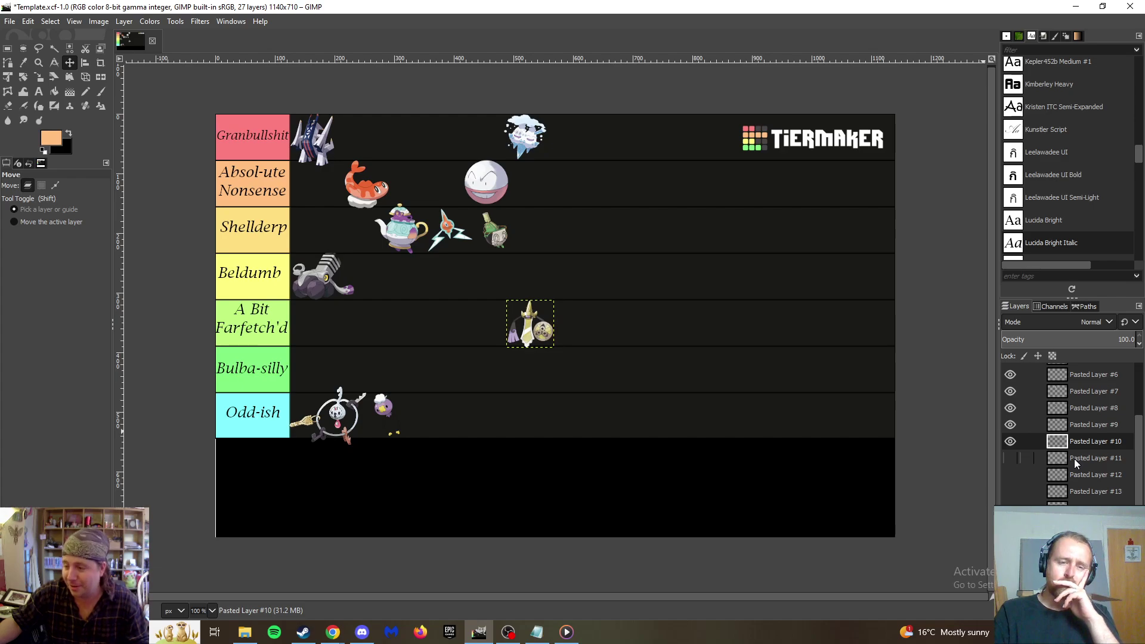
Select Pasted Layer #11 and make it visible below the tier rows.
{"action": "left_click", "coordinate": [1075, 459]}
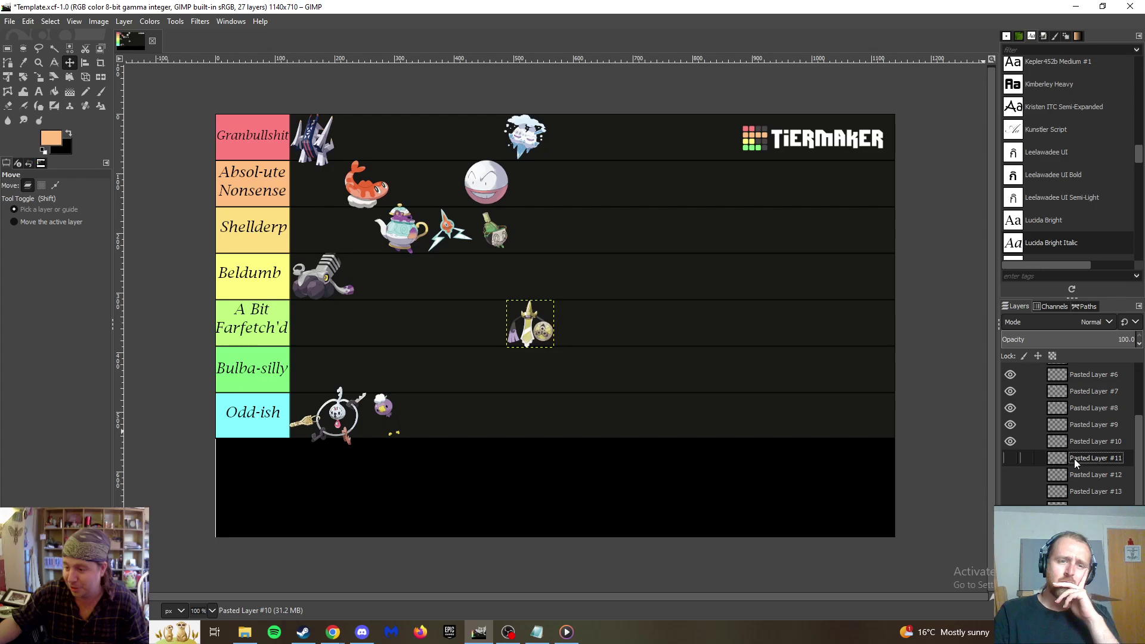
{"action": "left_click", "coordinate": [1012, 457]}
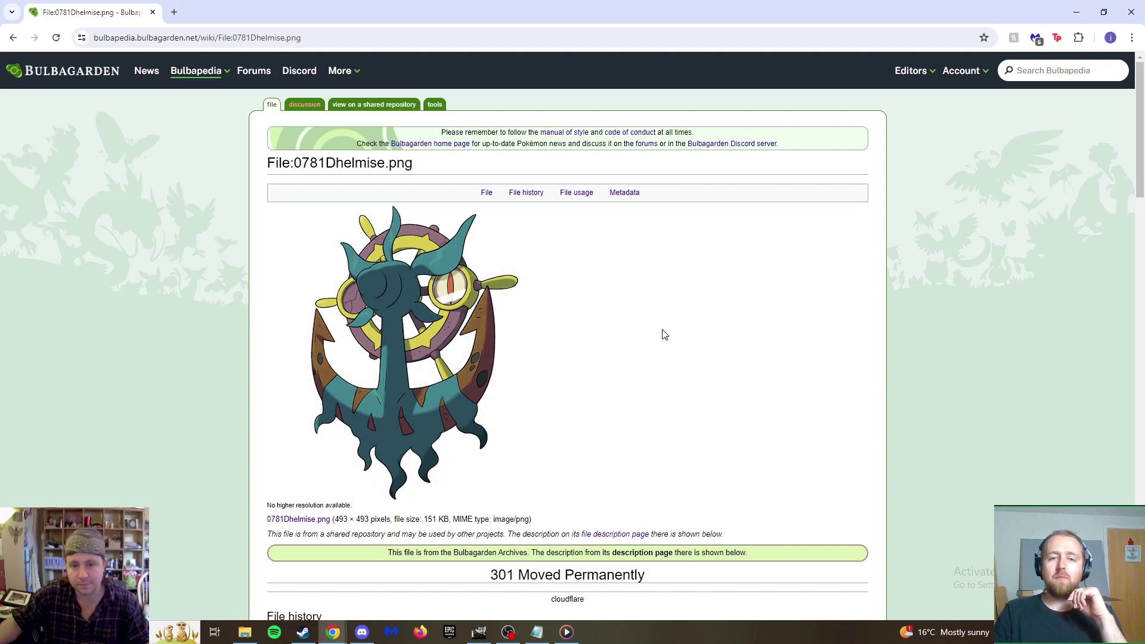
Read the Steelworker ability page linked from the Dhelmise article, and reopen the 0781Dhelmise.png artwork page.
{"action": "key", "text": "alt+Left"}
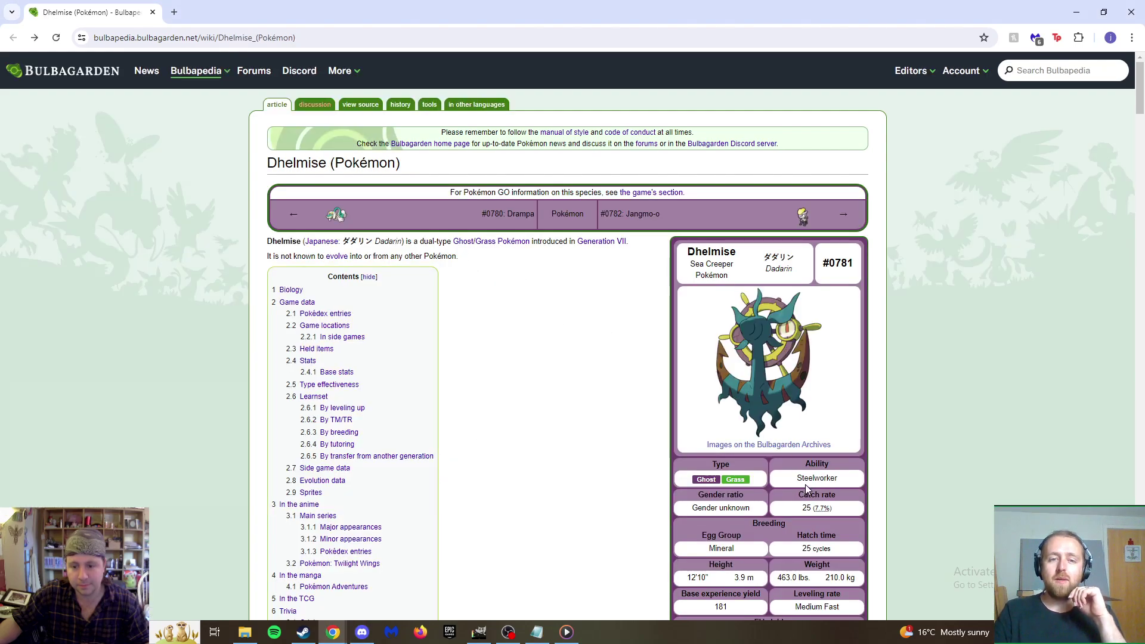
{"action": "left_click", "coordinate": [809, 482]}
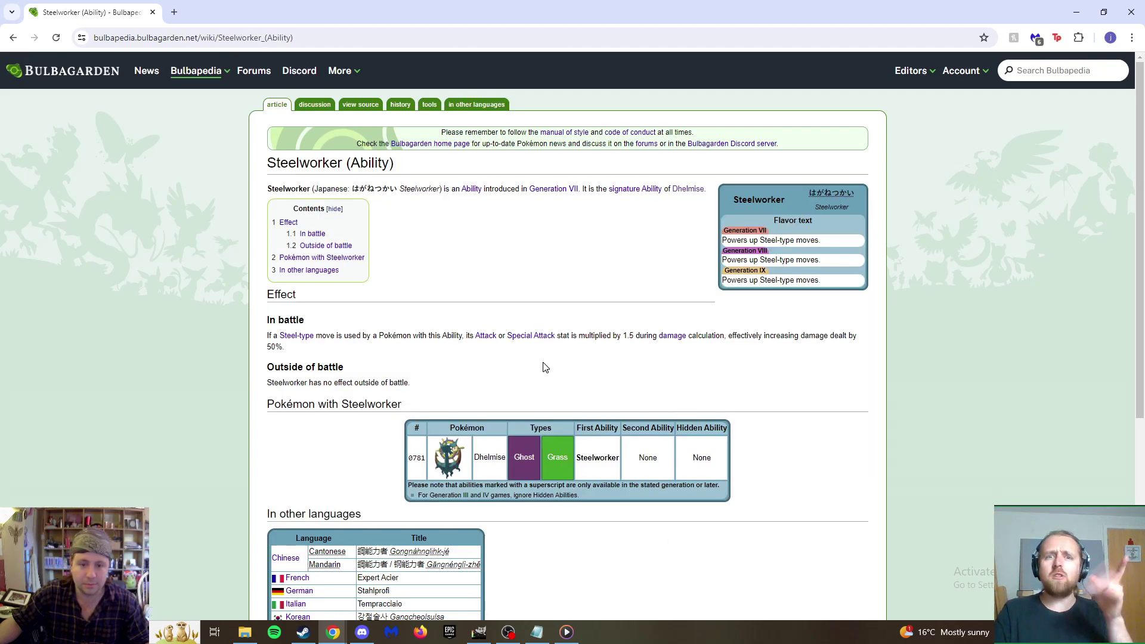
{"action": "key", "text": "alt+Left"}
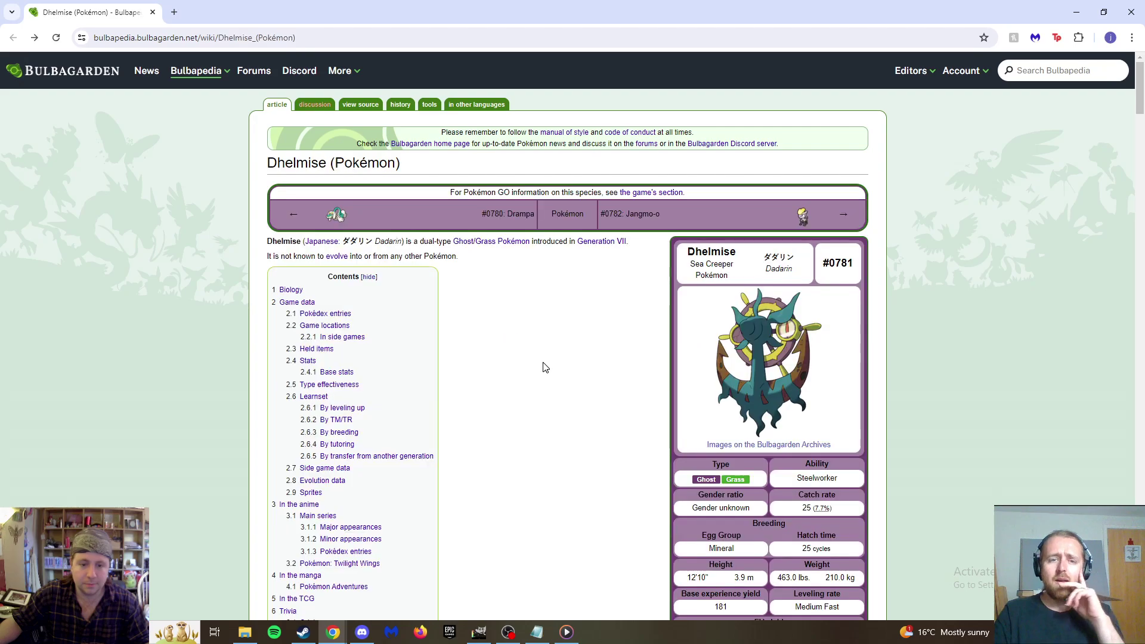
{"action": "left_click", "coordinate": [746, 365]}
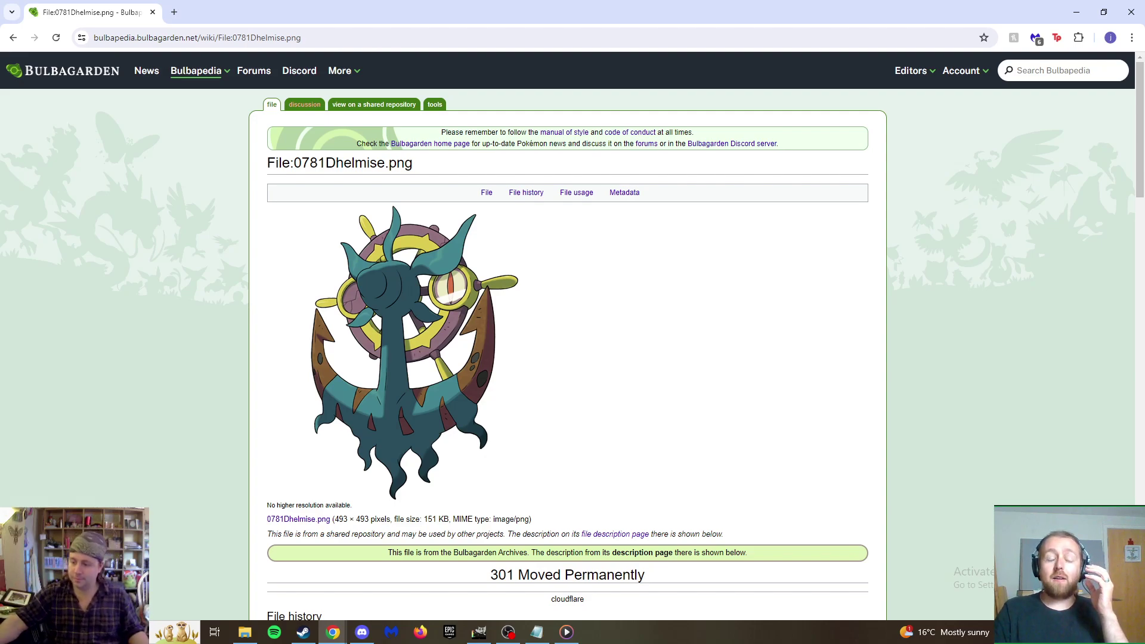
Switch to GIMP and move Dhelmise into the Bulba-silly row.
{"action": "key", "text": "alt+Tab"}
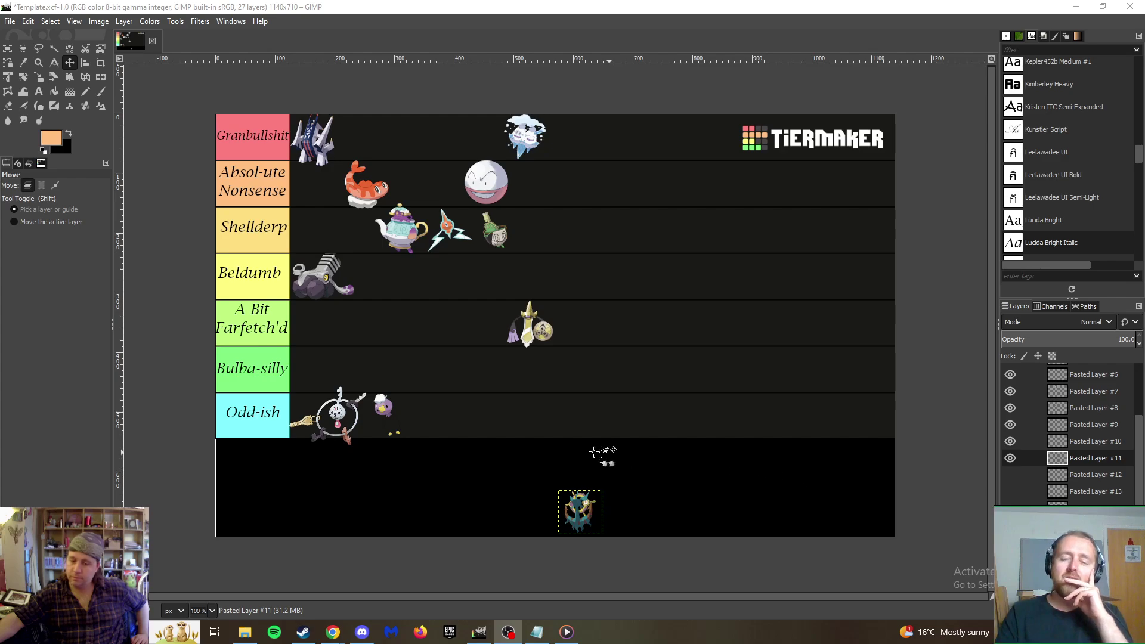
{"action": "left_click_drag", "start_coordinate": [591, 516], "coordinate": [568, 376]}
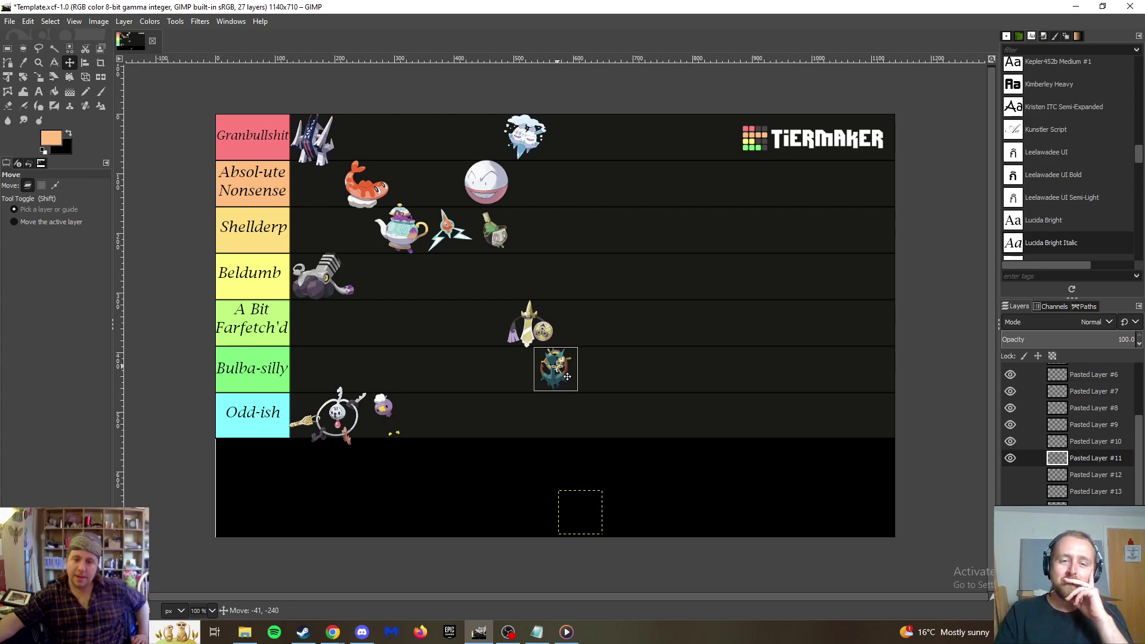
{"action": "left_click_drag", "start_coordinate": [567, 376], "coordinate": [567, 376]}
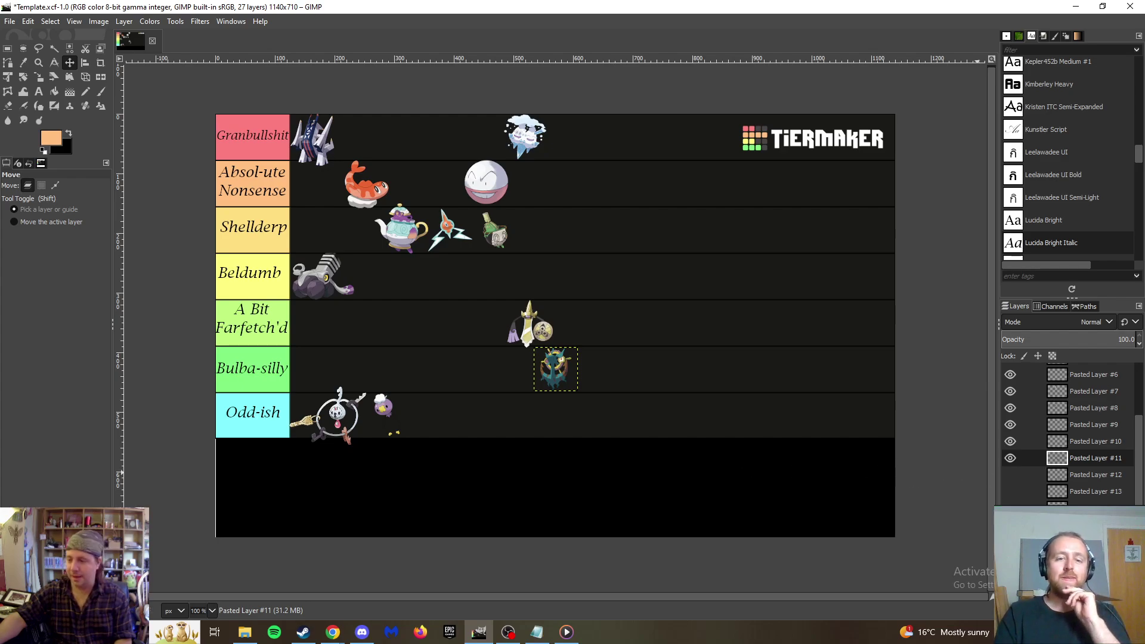
{"action": "key", "text": "alt+Tab"}
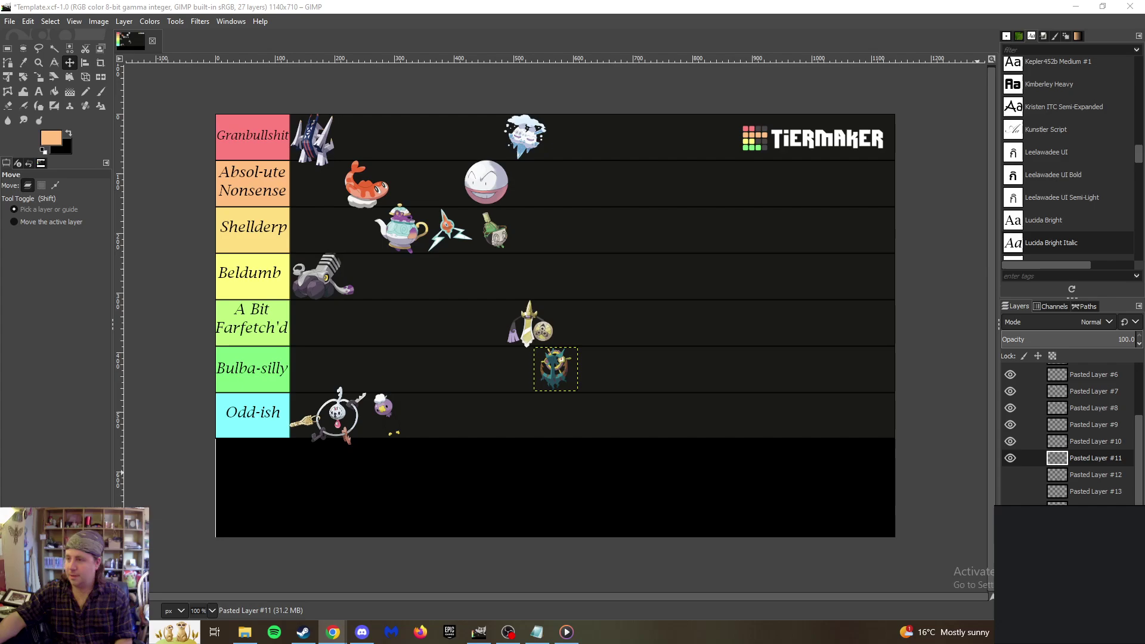
{"action": "key", "text": "alt+Tab"}
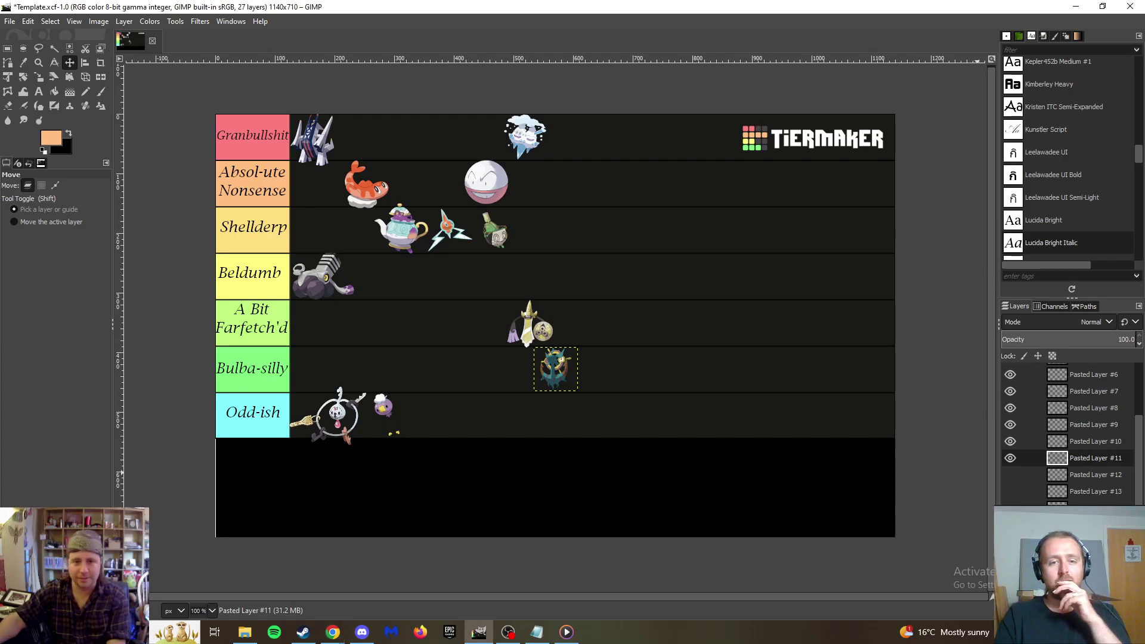
Make Pasted Layer #12 visible below the tier rows and select it.
{"action": "left_click", "coordinate": [1013, 475]}
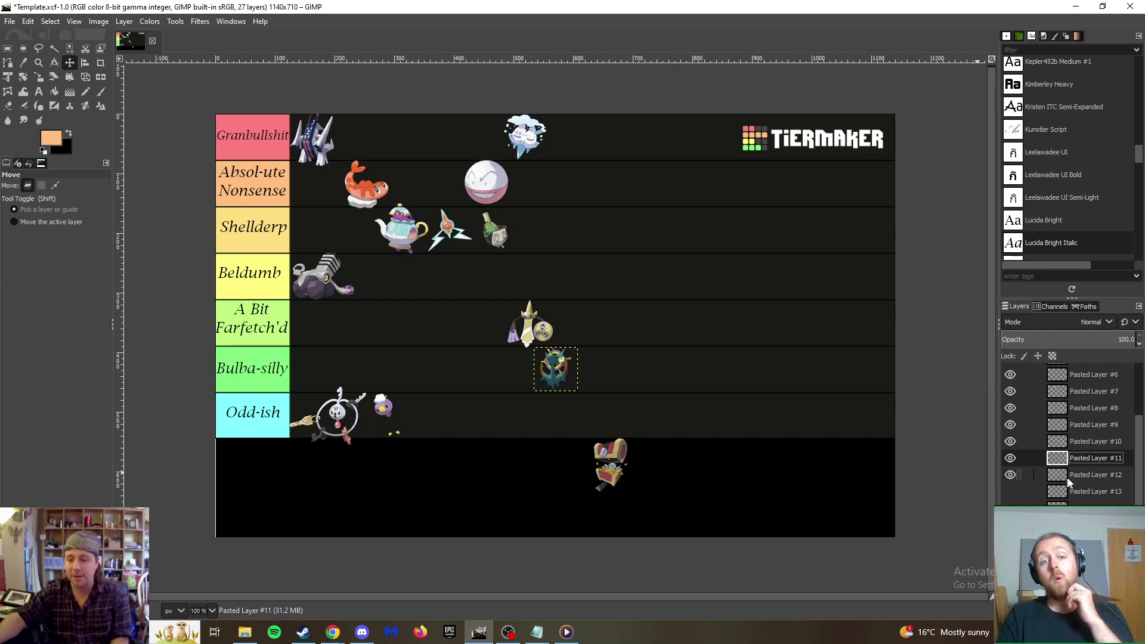
{"action": "left_click", "coordinate": [1090, 476]}
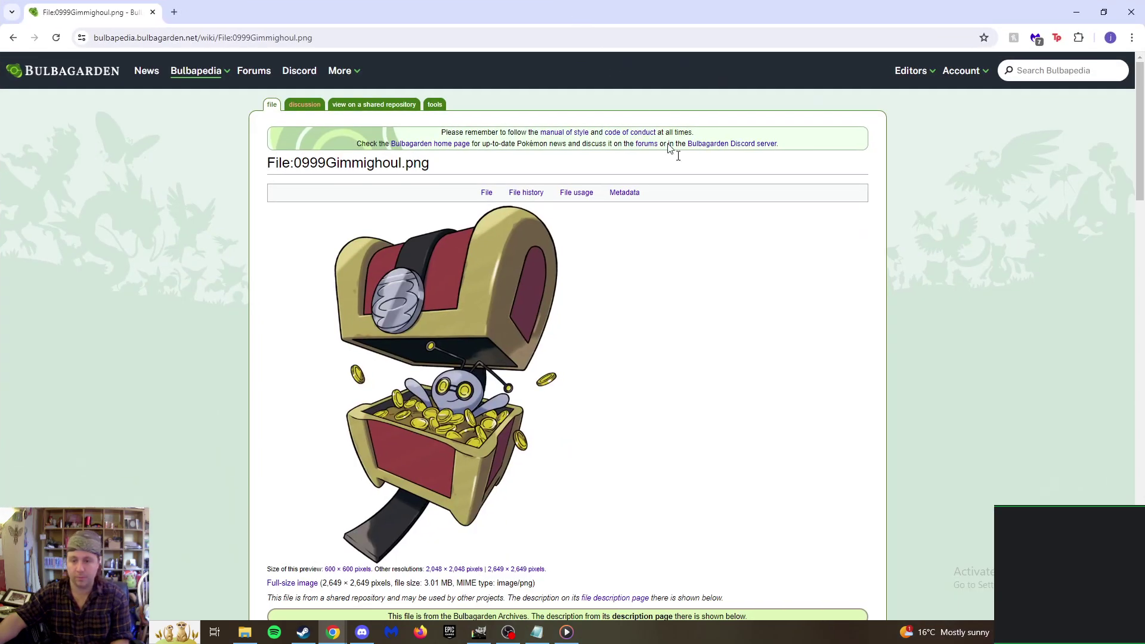
Open the full-size 0999Gimmighoul.png artwork in Chrome and examine the creature inside the treasure chest.
{"action": "left_click", "coordinate": [395, 384]}
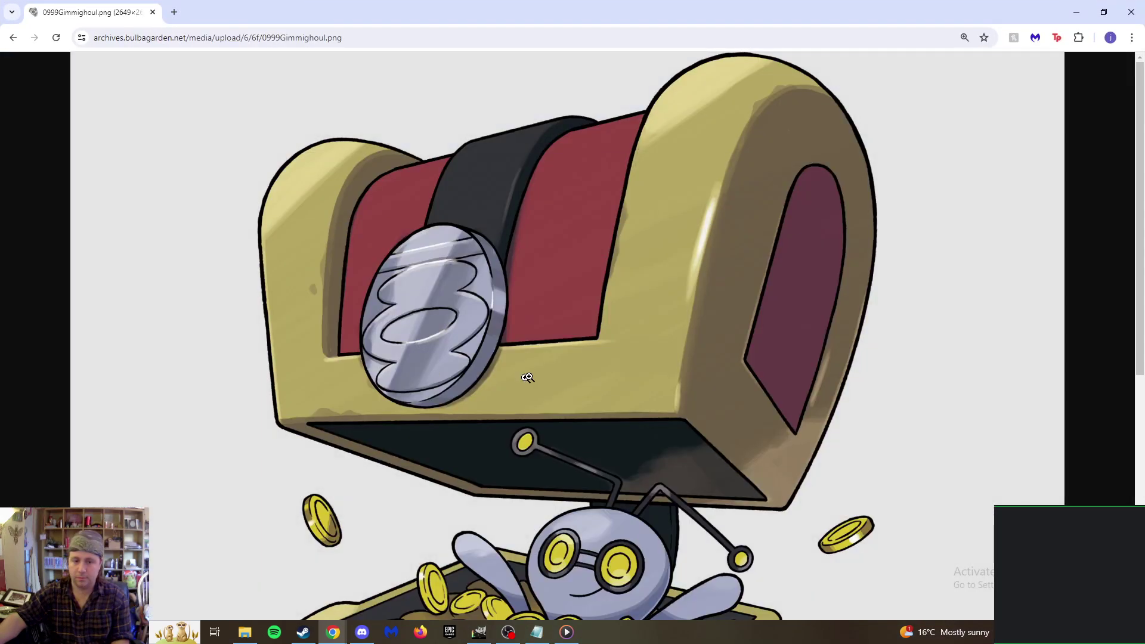
{"action": "scroll", "coordinate": [576, 355], "scroll_direction": "down", "scroll_amount": 2}
{"action": "scroll", "coordinate": [576, 355], "scroll_direction": "down", "scroll_amount": 3}
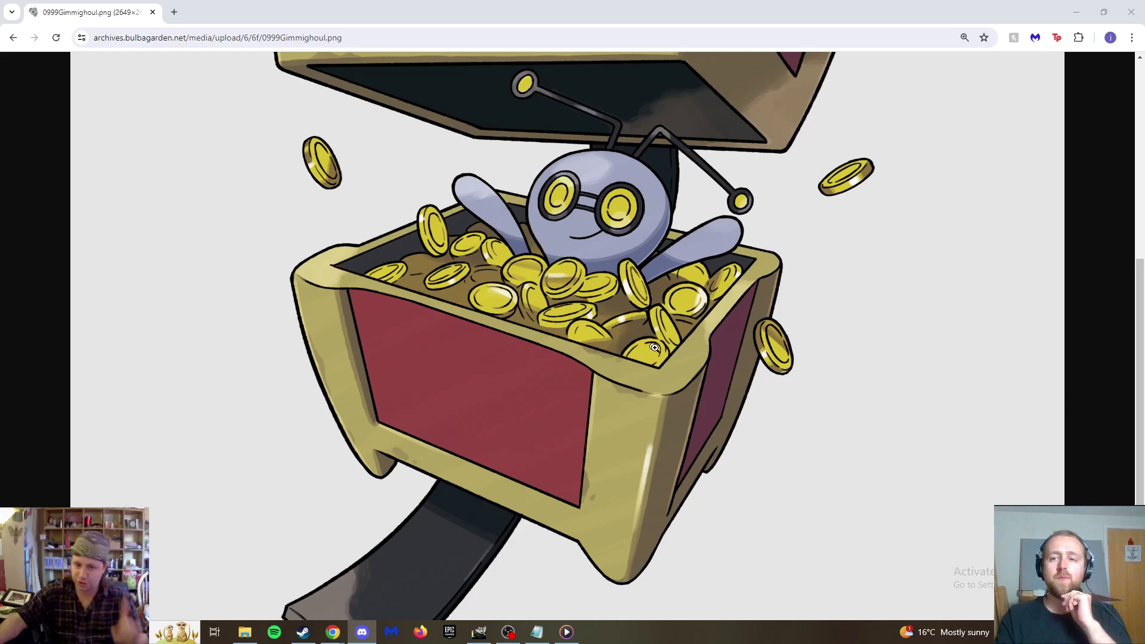
Examine the chest lid, coins and inner creature in the full-size Gimmighoul artwork, and return to its Bulbapedia file page.
{"action": "scroll", "coordinate": [650, 358], "scroll_direction": "up", "scroll_amount": 5}
{"action": "scroll", "coordinate": [649, 358], "scroll_direction": "down", "scroll_amount": 3}
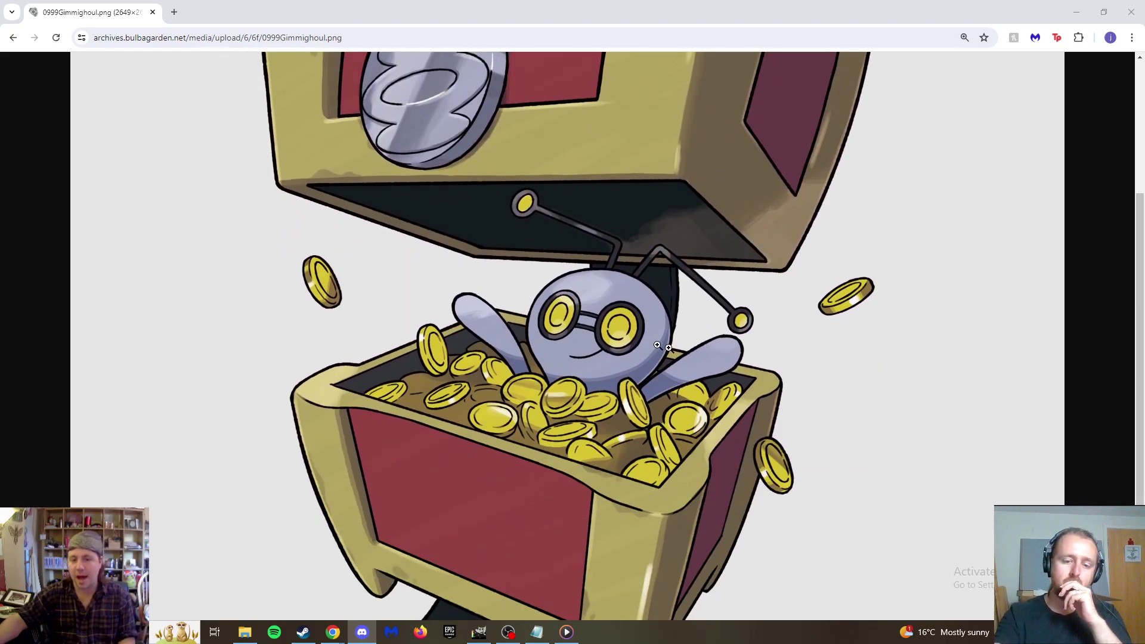
{"action": "scroll", "coordinate": [519, 342], "scroll_direction": "down", "scroll_amount": 1}
{"action": "scroll", "coordinate": [520, 342], "scroll_direction": "down", "scroll_amount": 2}
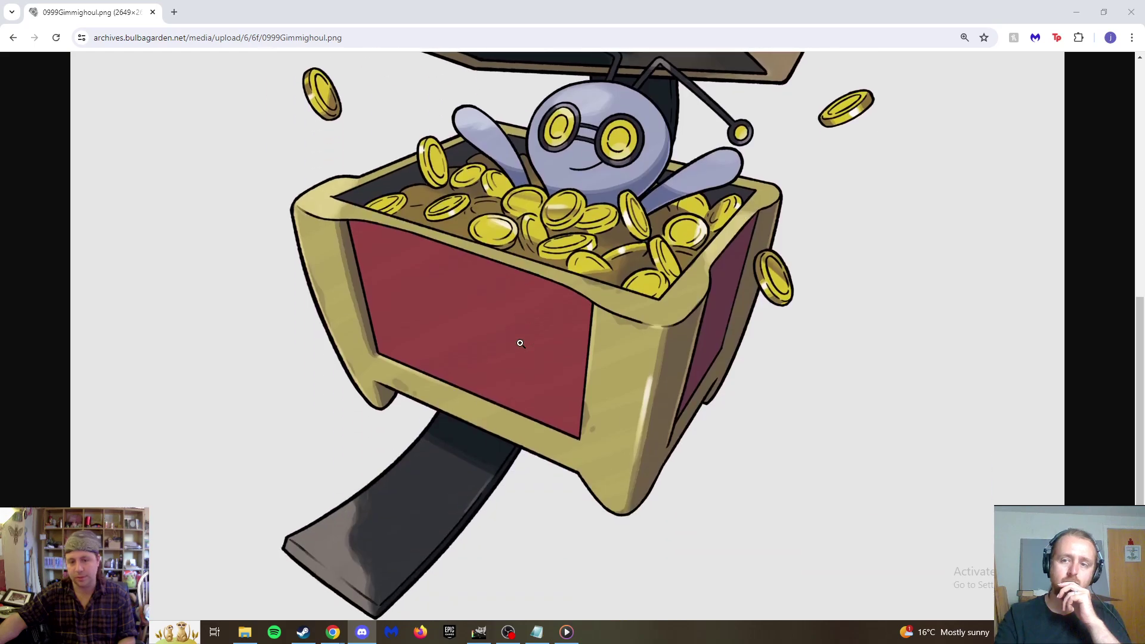
{"action": "scroll", "coordinate": [520, 343], "scroll_direction": "up", "scroll_amount": 7}
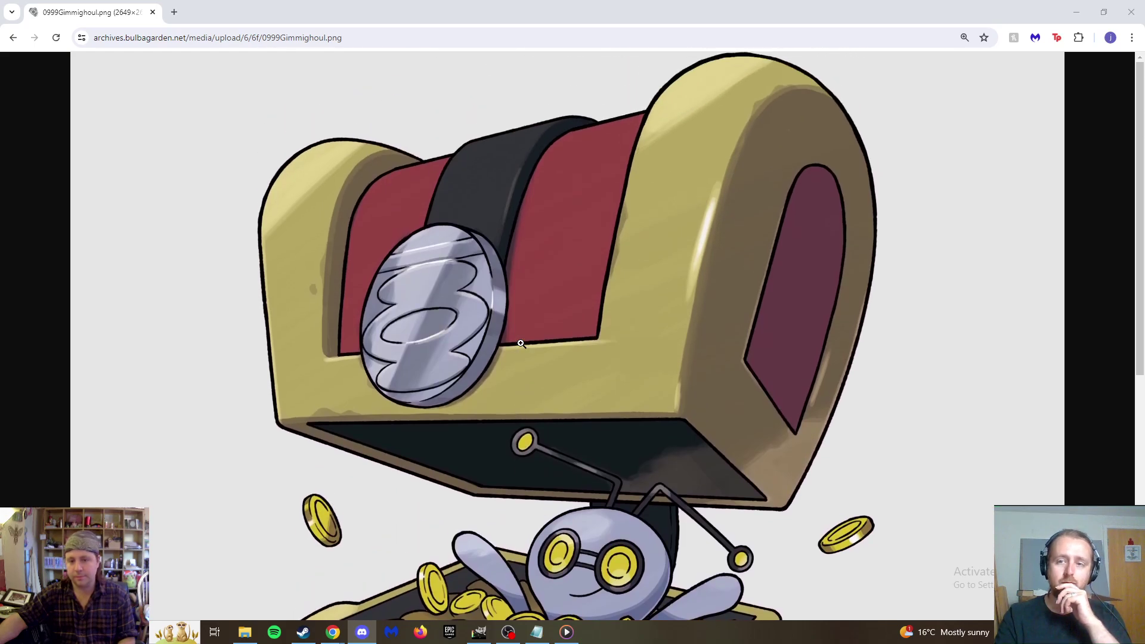
{"action": "scroll", "coordinate": [521, 344], "scroll_direction": "down", "scroll_amount": 5}
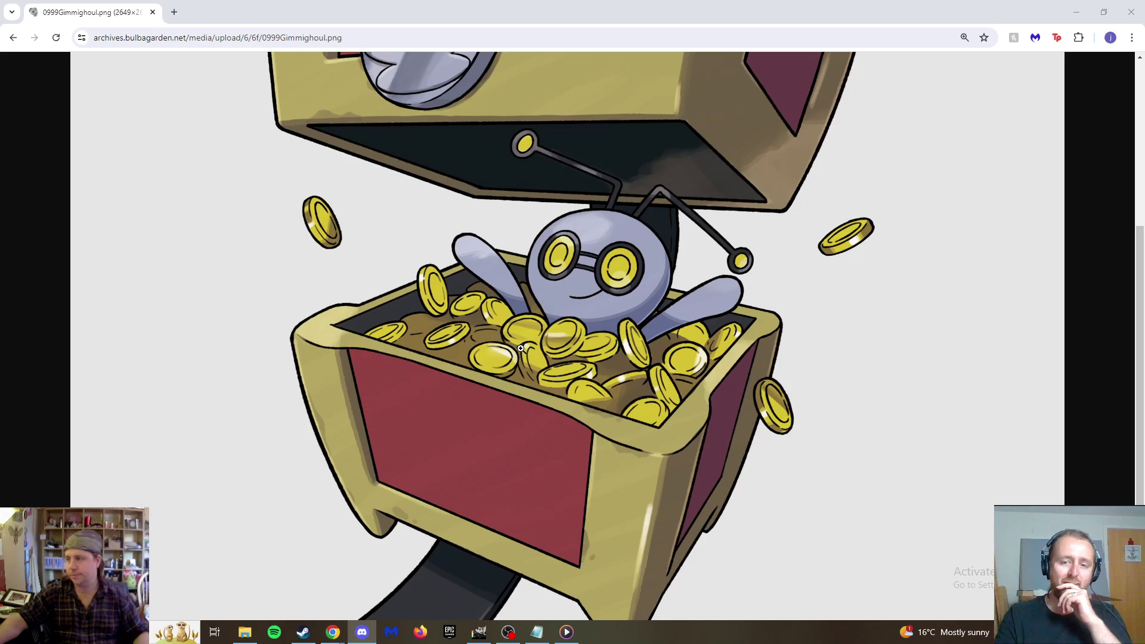
{"action": "scroll", "coordinate": [521, 349], "scroll_direction": "up", "scroll_amount": 5}
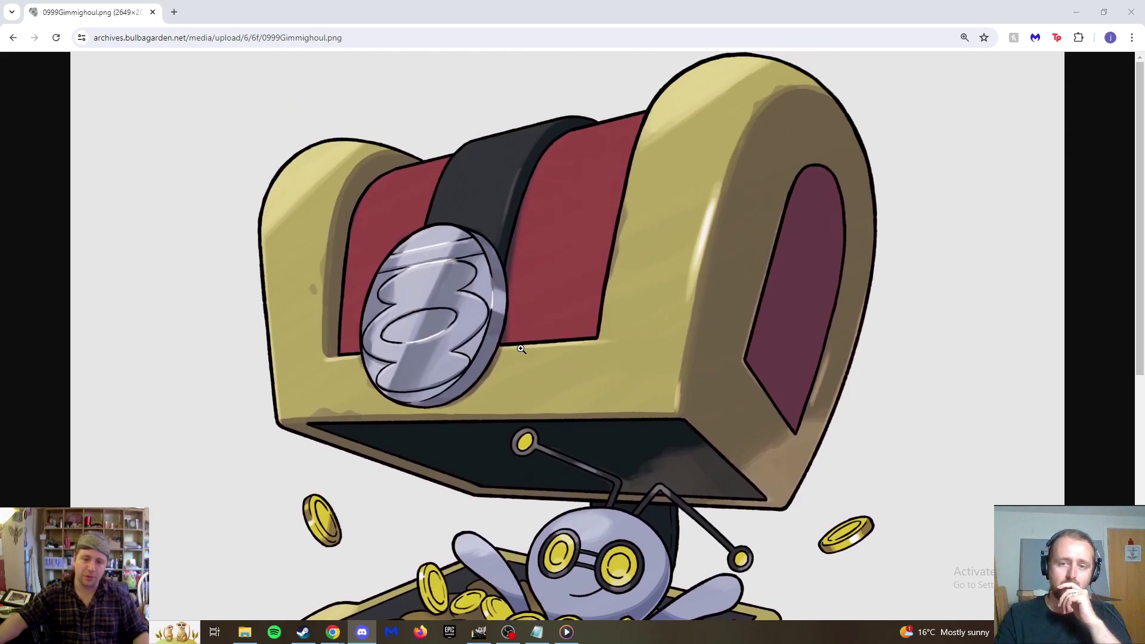
{"action": "scroll", "coordinate": [520, 349], "scroll_direction": "down", "scroll_amount": 7}
{"action": "scroll", "coordinate": [521, 348], "scroll_direction": "up", "scroll_amount": 7}
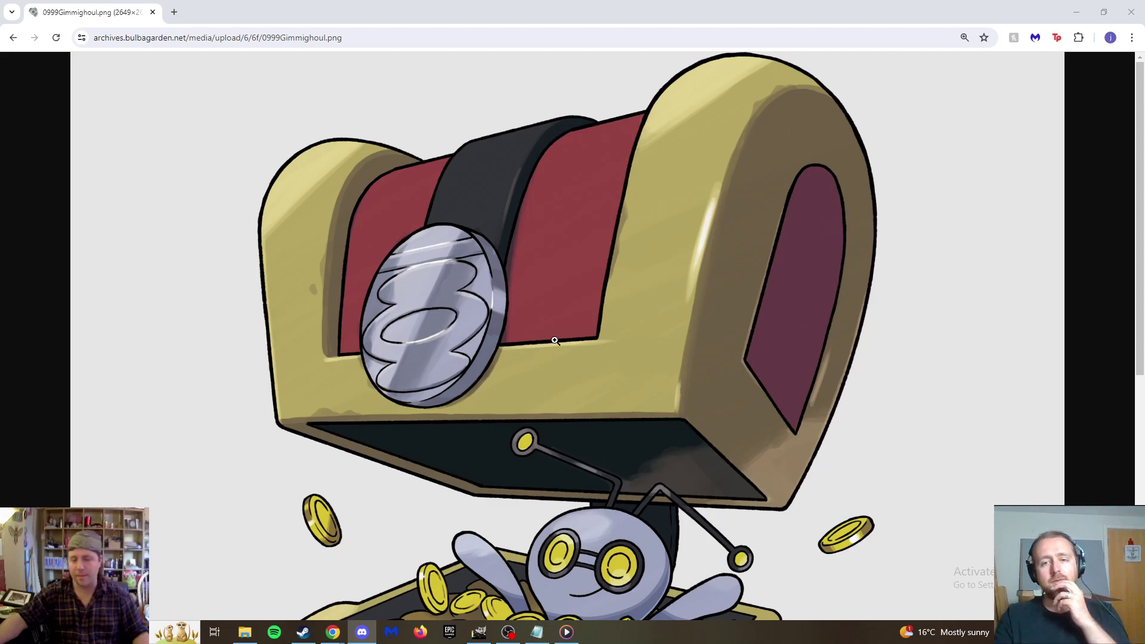
{"action": "scroll", "coordinate": [554, 327], "scroll_direction": "down", "scroll_amount": 3}
{"action": "key", "text": "alt+Left"}
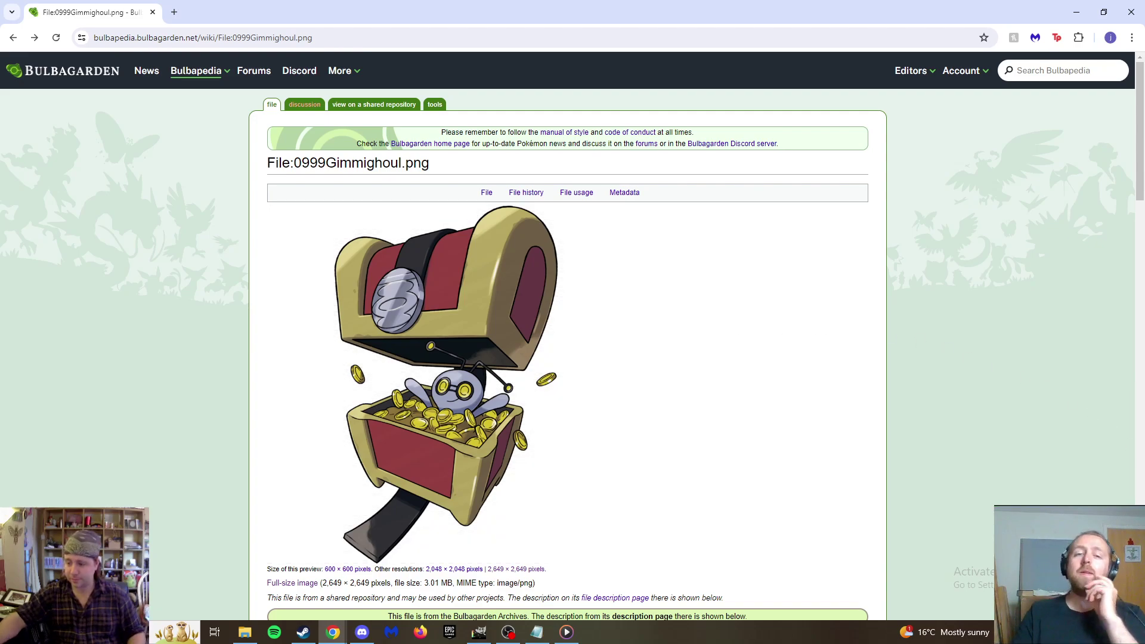
Switch to GIMP and move Gimmighoul into the A Bit Farfetch'd row, beside the sword-and-shield Pokémon.
{"action": "key", "text": "alt+Tab"}
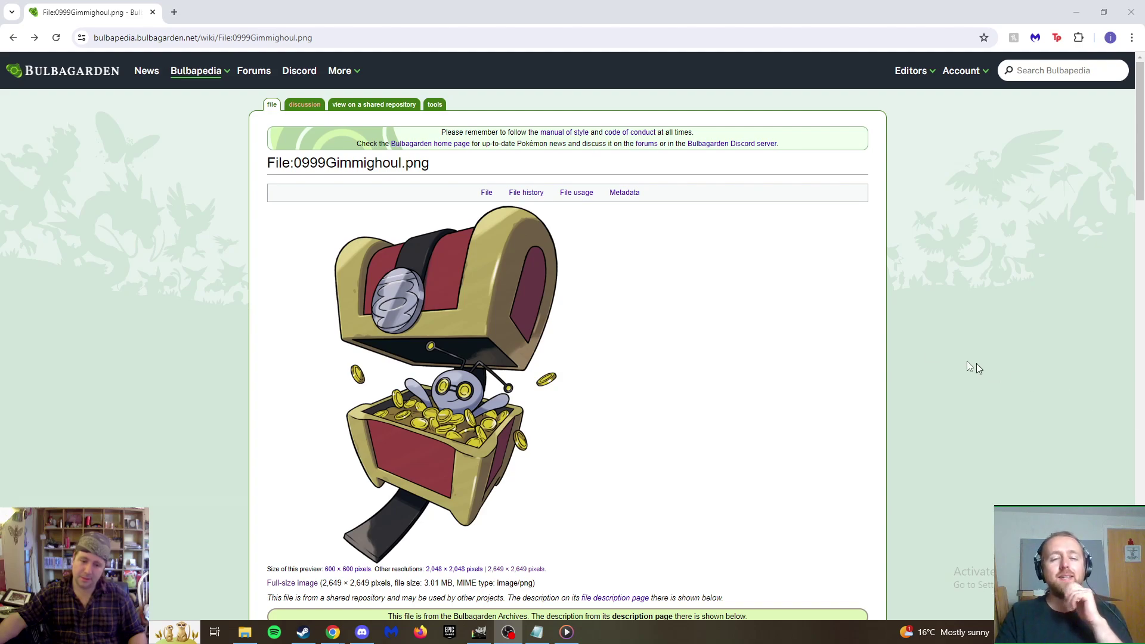
{"action": "left_click", "coordinate": [1132, 11]}
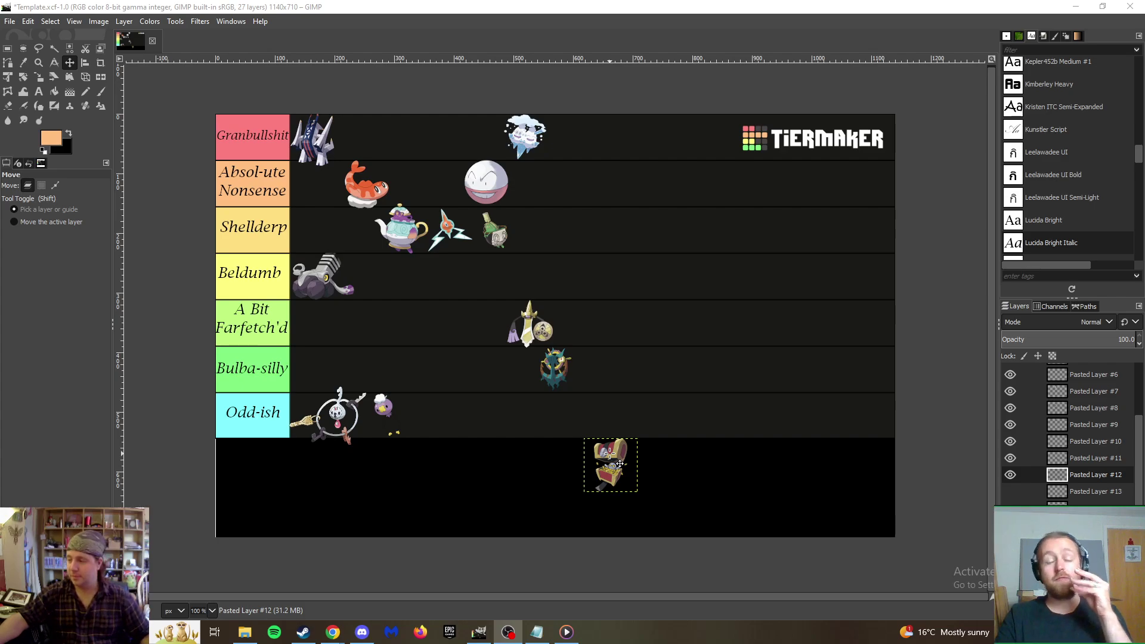
{"action": "left_click_drag", "start_coordinate": [620, 464], "coordinate": [604, 324]}
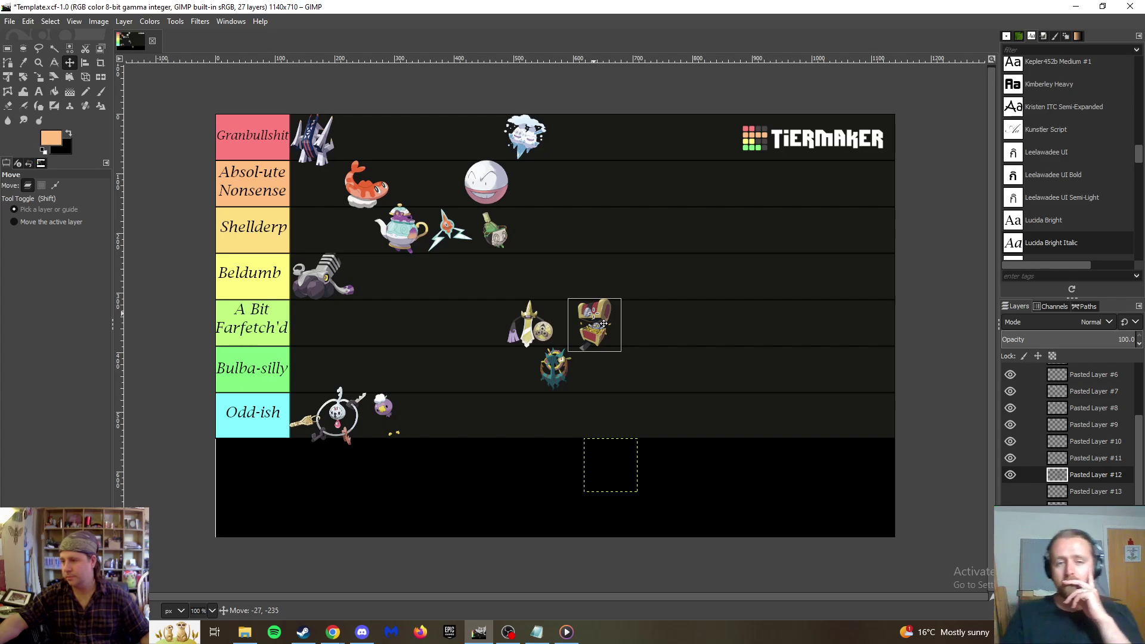
{"action": "left_click_drag", "start_coordinate": [603, 324], "coordinate": [597, 324]}
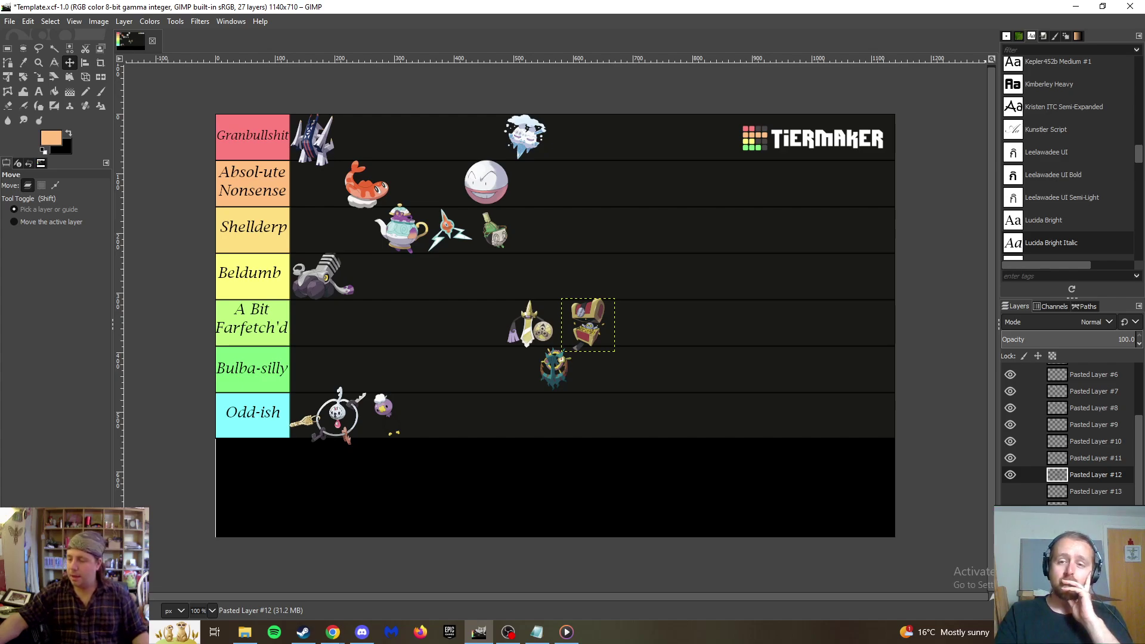
Make Pasted Layer #13 visible below the tier rows, and bring up the 0874Stonjourner.png artwork page in Chrome.
{"action": "key", "text": "super+d"}
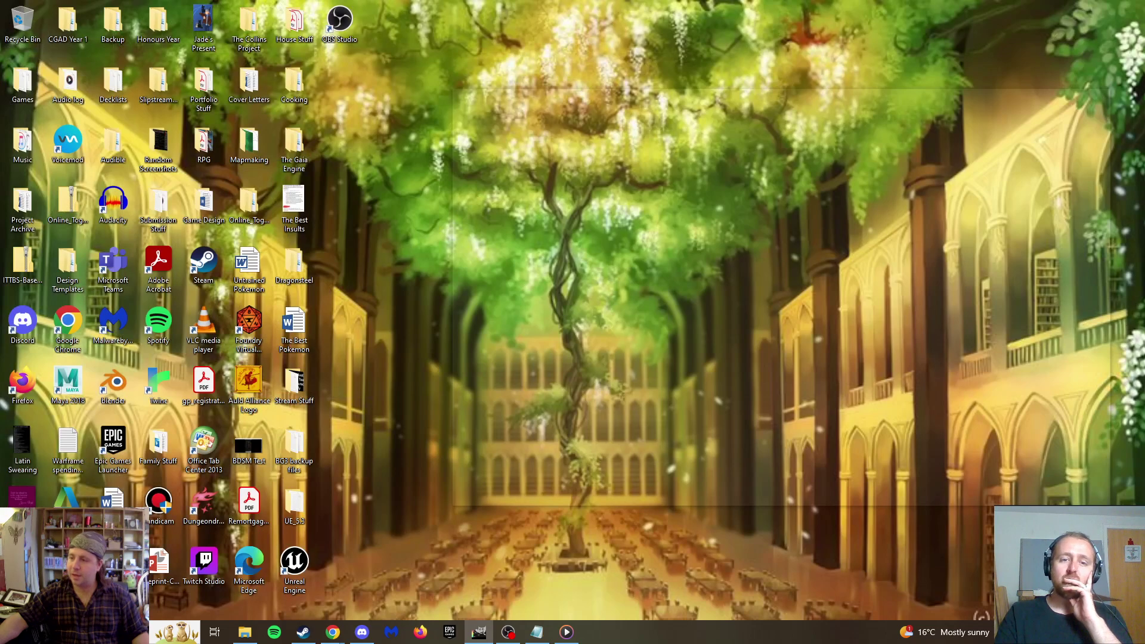
{"action": "key", "text": "super+d"}
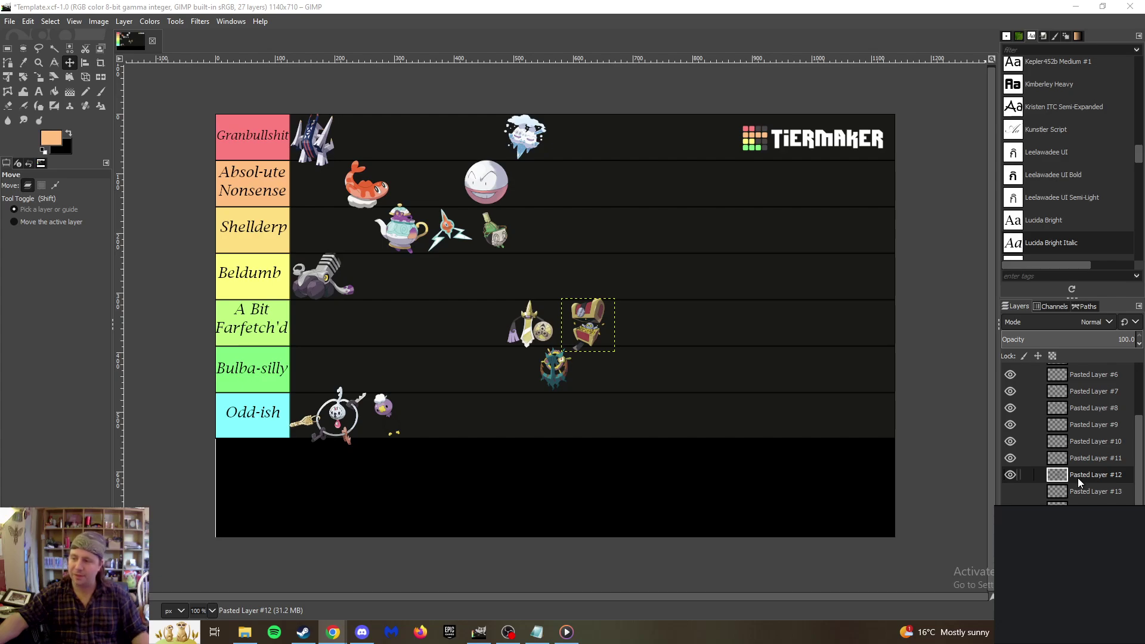
{"action": "left_click", "coordinate": [1010, 492]}
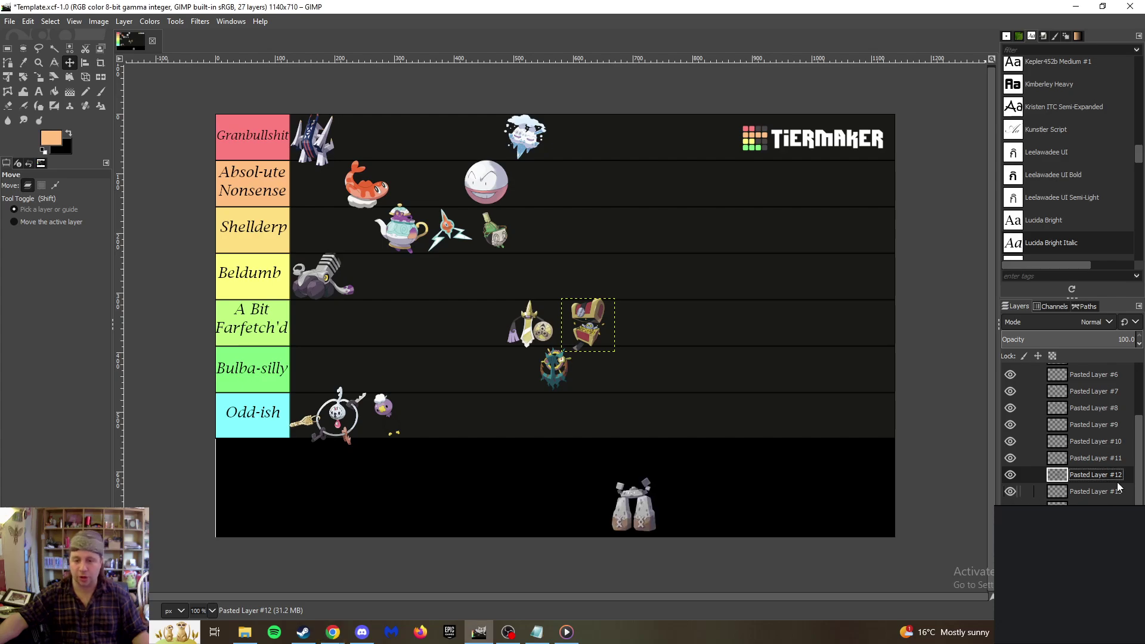
{"action": "key", "text": "alt+Tab"}
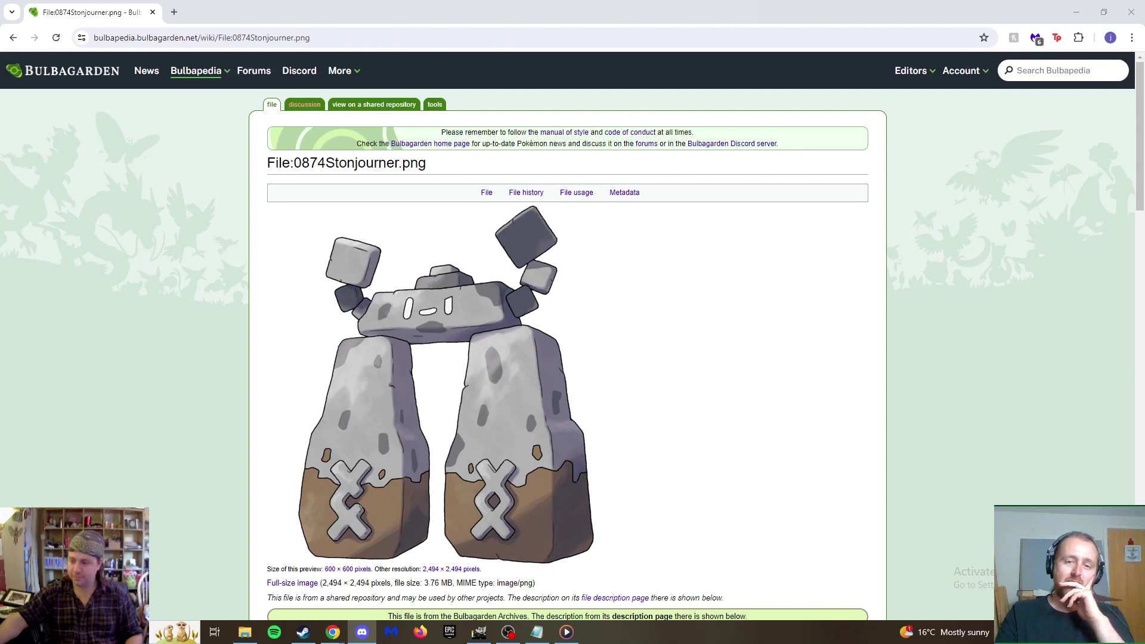
{"action": "key", "text": "alt+Tab"}
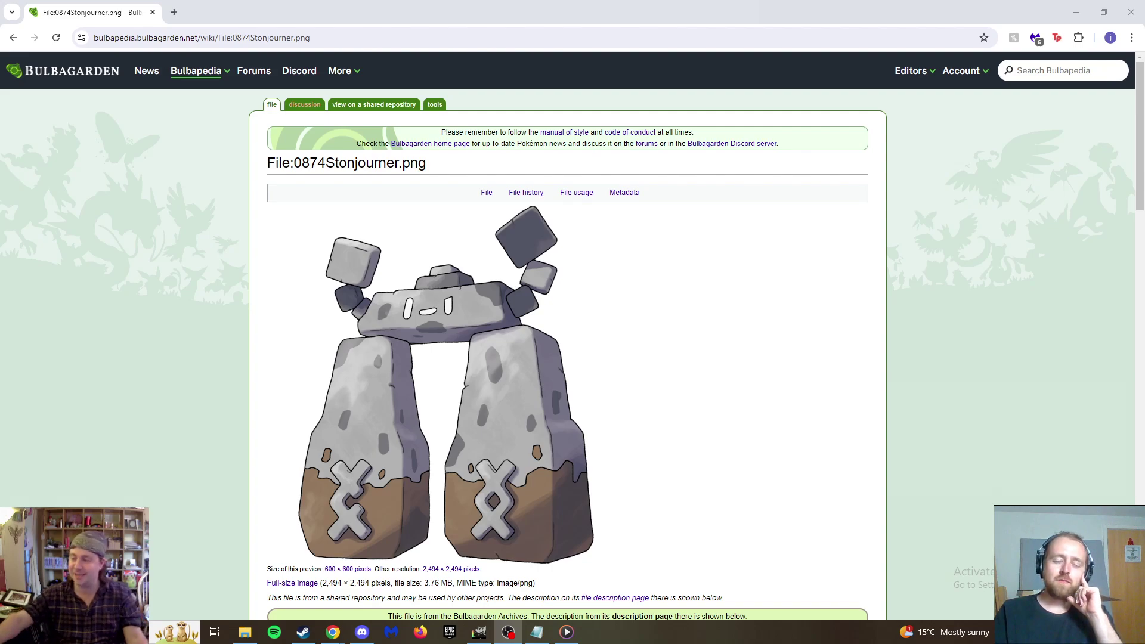
Go to the Stonjourner article and view its resting trading card, StonjournerSilverTempest101.jpg, at full size.
{"action": "scroll", "coordinate": [668, 489], "scroll_direction": "down", "scroll_amount": 1}
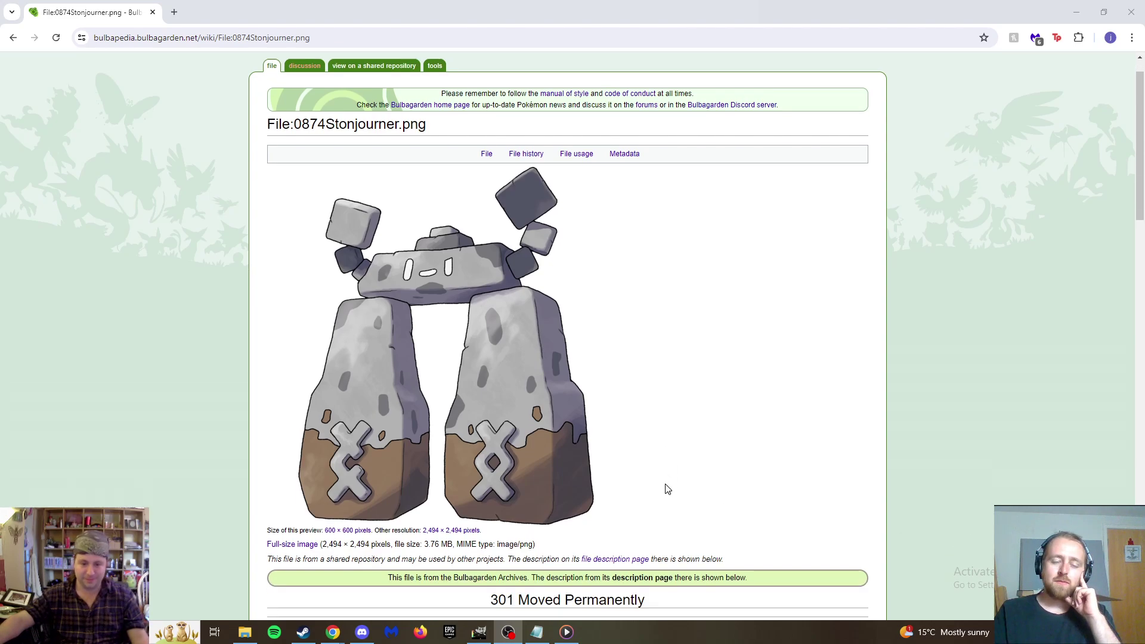
{"action": "scroll", "coordinate": [669, 489], "scroll_direction": "down", "scroll_amount": 4}
{"action": "key", "text": "F5"}
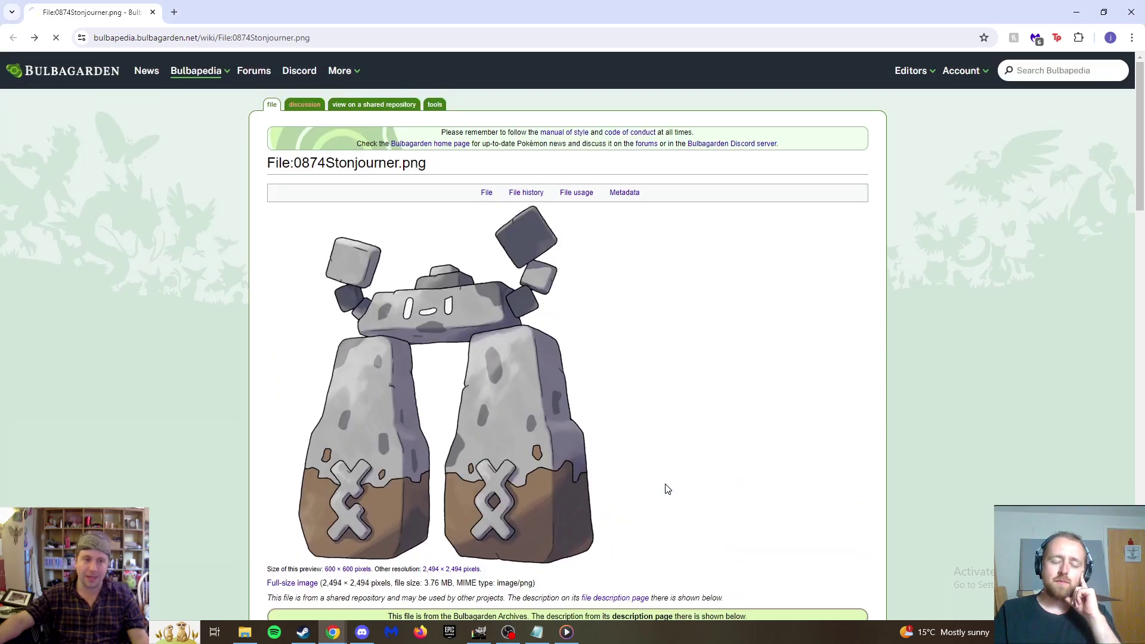
{"action": "key", "text": "alt+Left"}
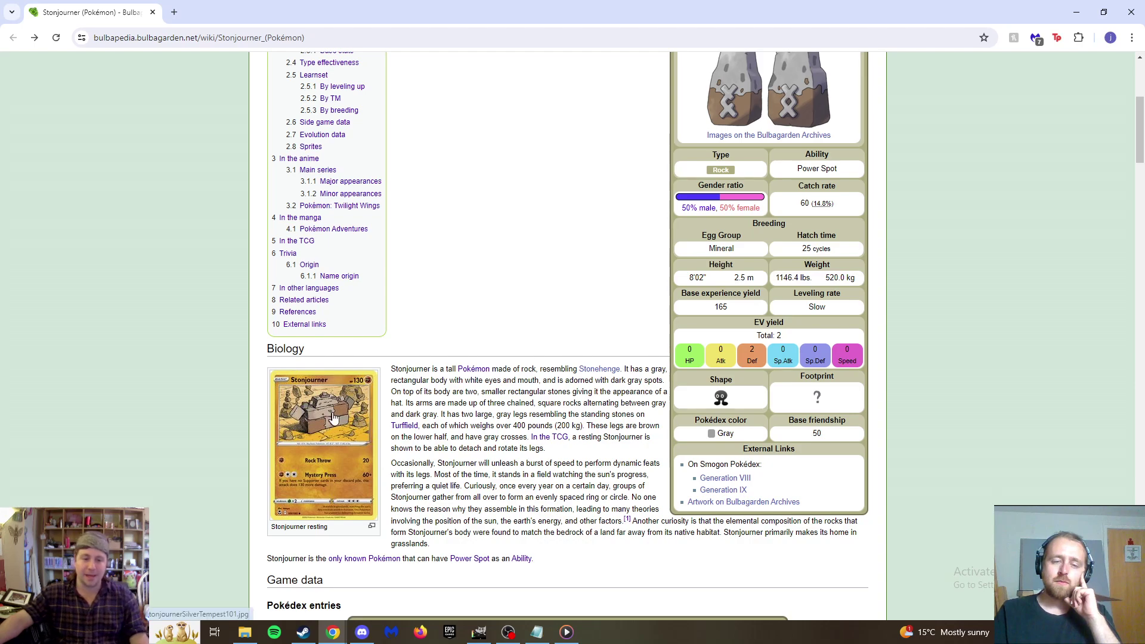
{"action": "left_click", "coordinate": [335, 417]}
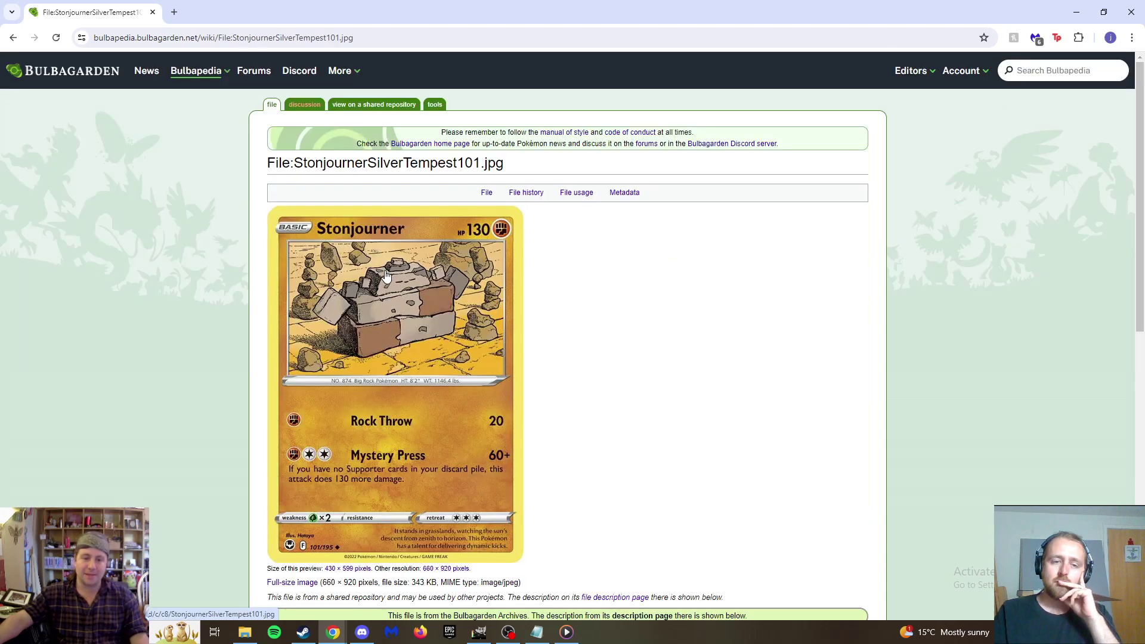
{"action": "left_click", "coordinate": [383, 313]}
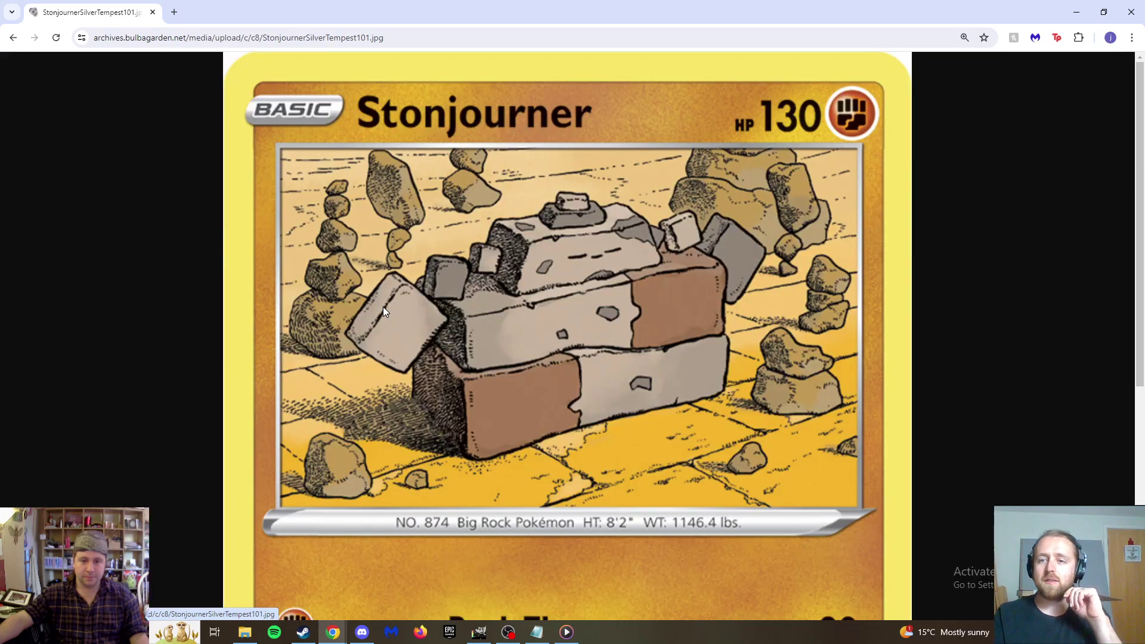
{"action": "left_click", "coordinate": [527, 342]}
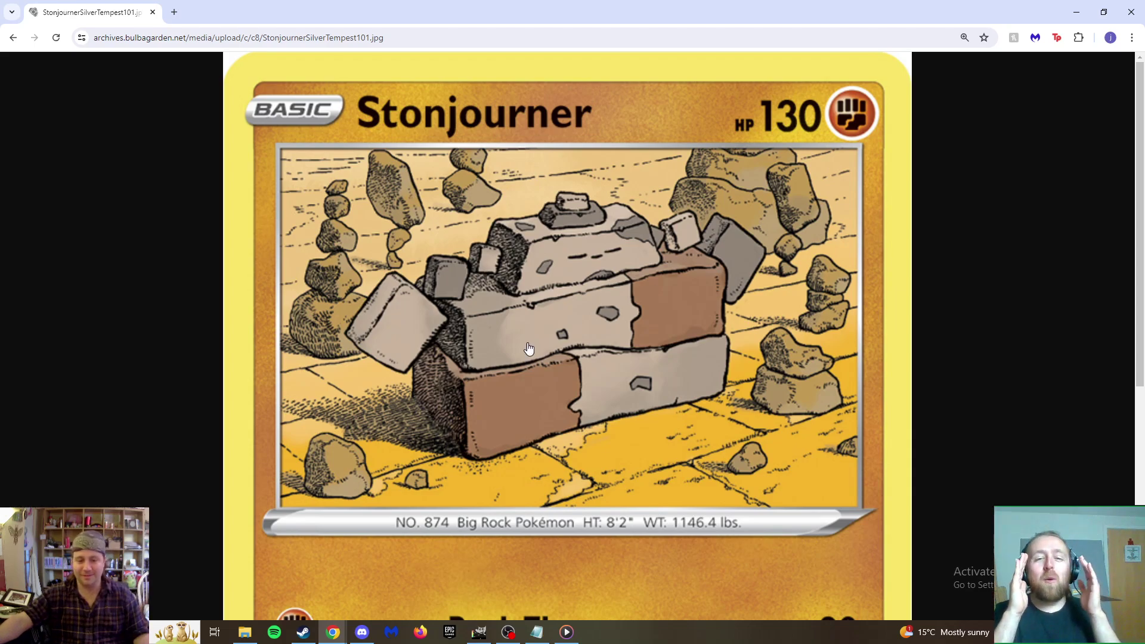
Return to the Stonjourner article, read its Biology and Pokédex entries, and view the Paldea Pokédex image.
{"action": "key", "text": "alt+Left"}
{"action": "key", "text": "alt+Left"}
{"action": "scroll", "coordinate": [528, 348], "scroll_direction": "down", "scroll_amount": 4}
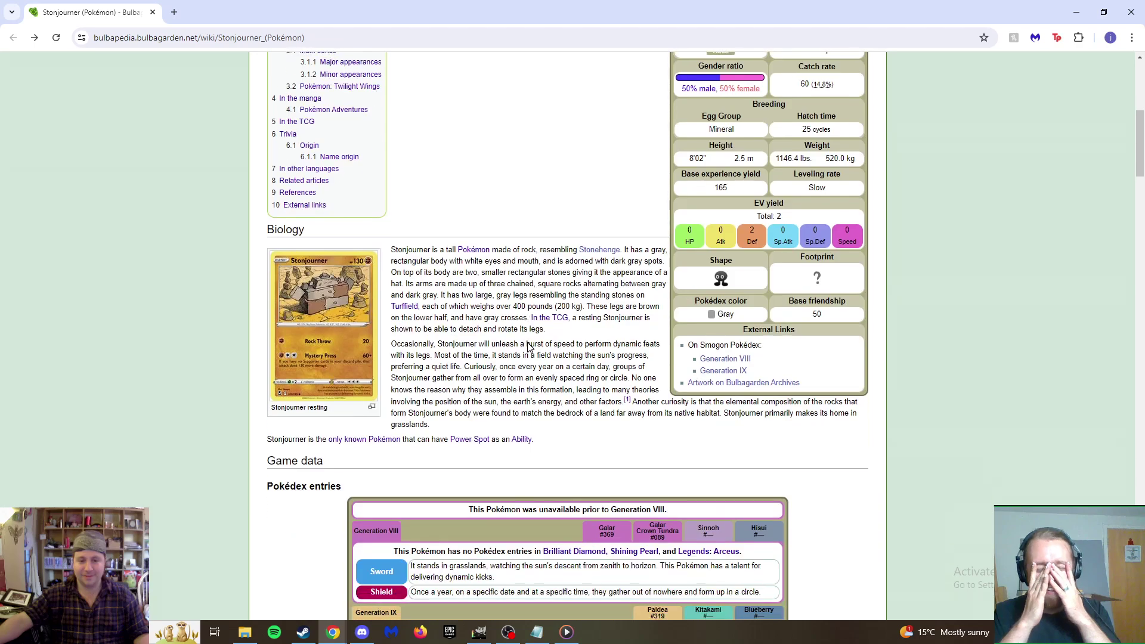
{"action": "scroll", "coordinate": [530, 348], "scroll_direction": "down", "scroll_amount": 2}
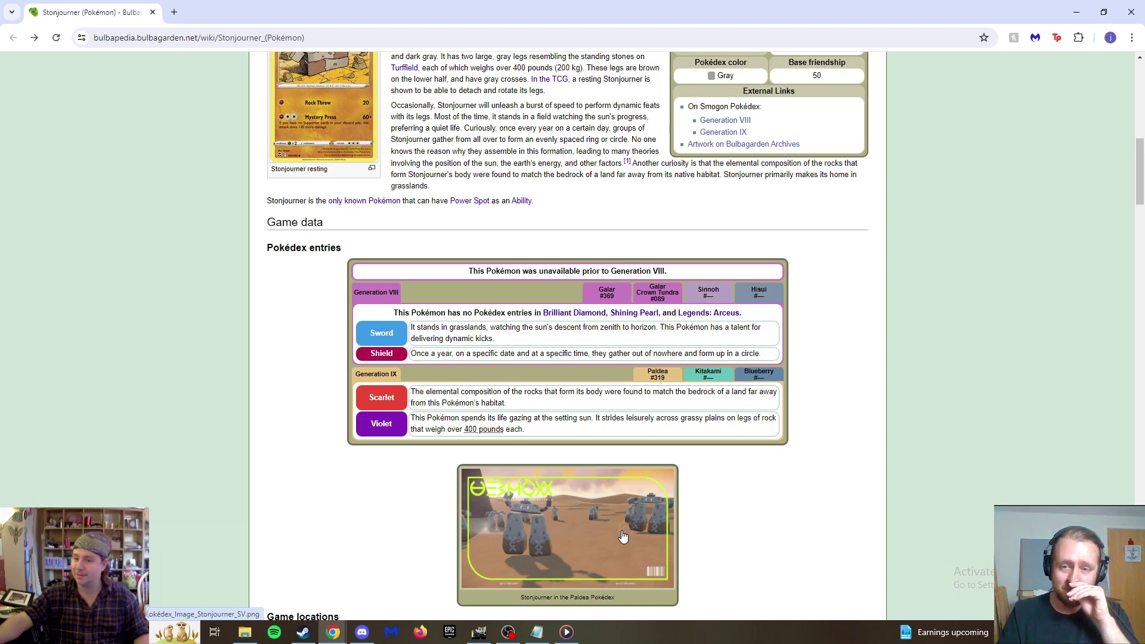
{"action": "left_click", "coordinate": [588, 522]}
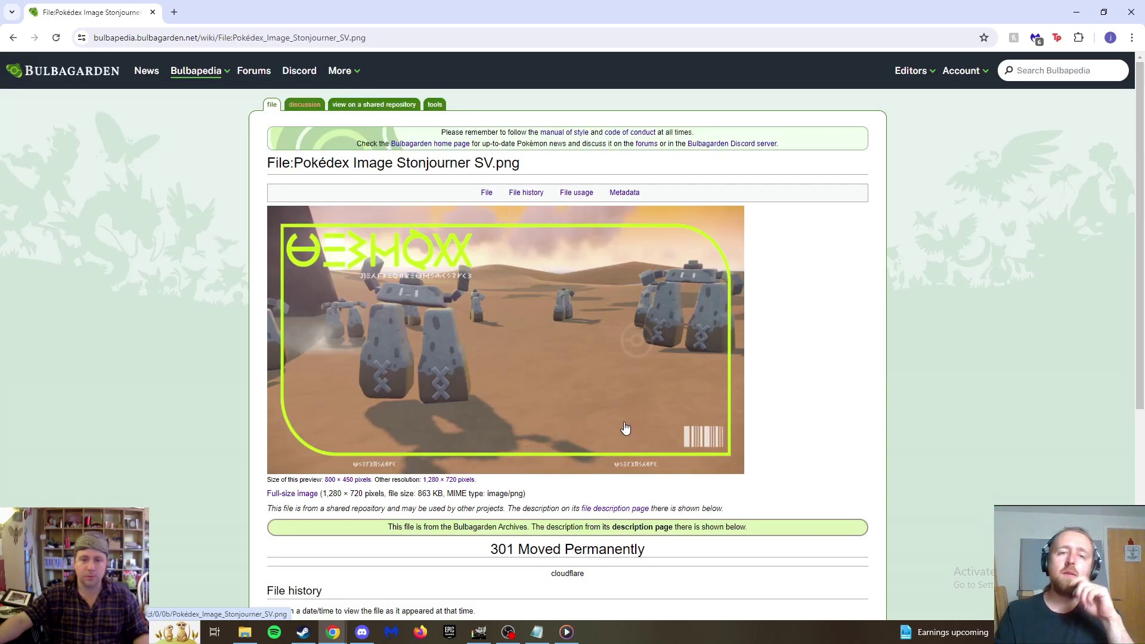
{"action": "key", "text": "alt+Left"}
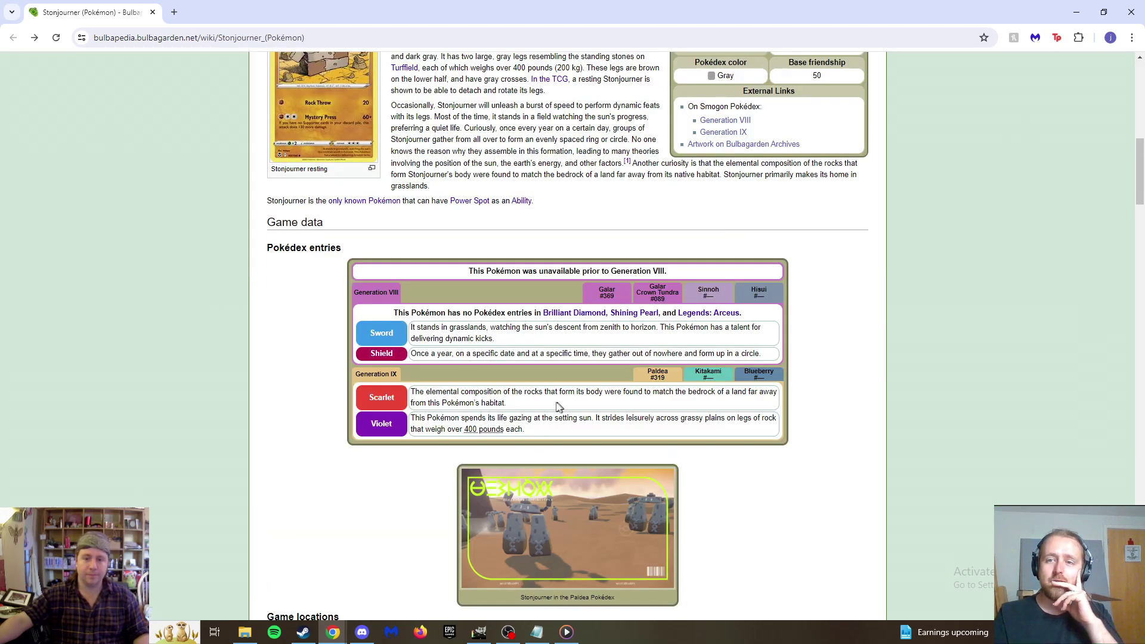
{"action": "scroll", "coordinate": [560, 401], "scroll_direction": "up", "scroll_amount": 13}
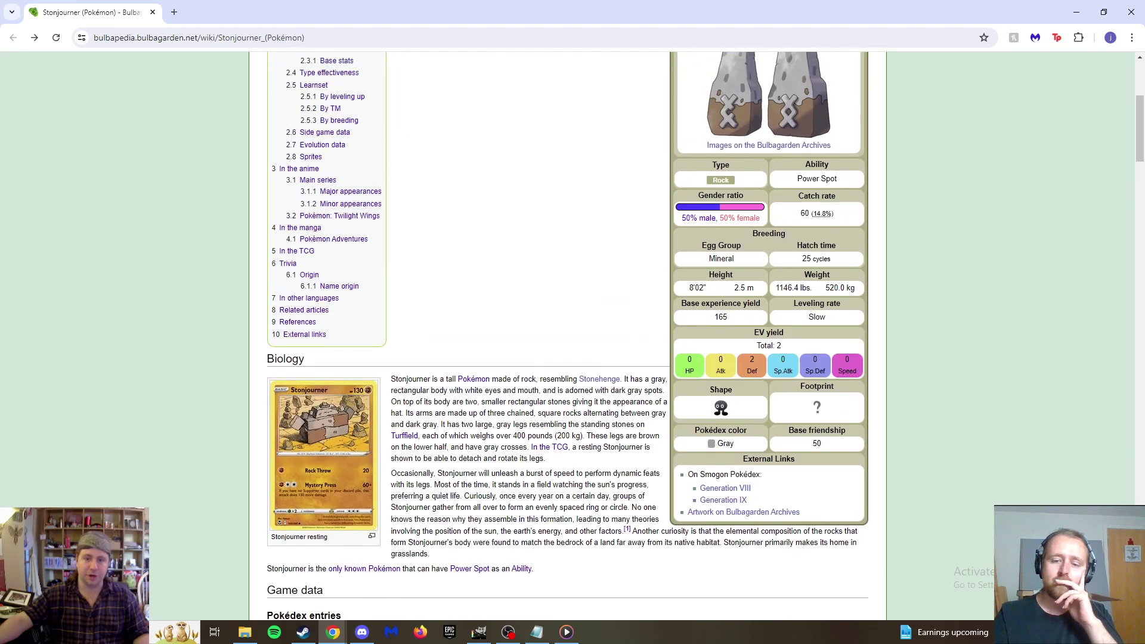
Switch to GIMP, select Pasted Layer #13 and move Stonjourner into the Absol-ute Nonsense row.
{"action": "left_click", "coordinate": [1130, 9]}
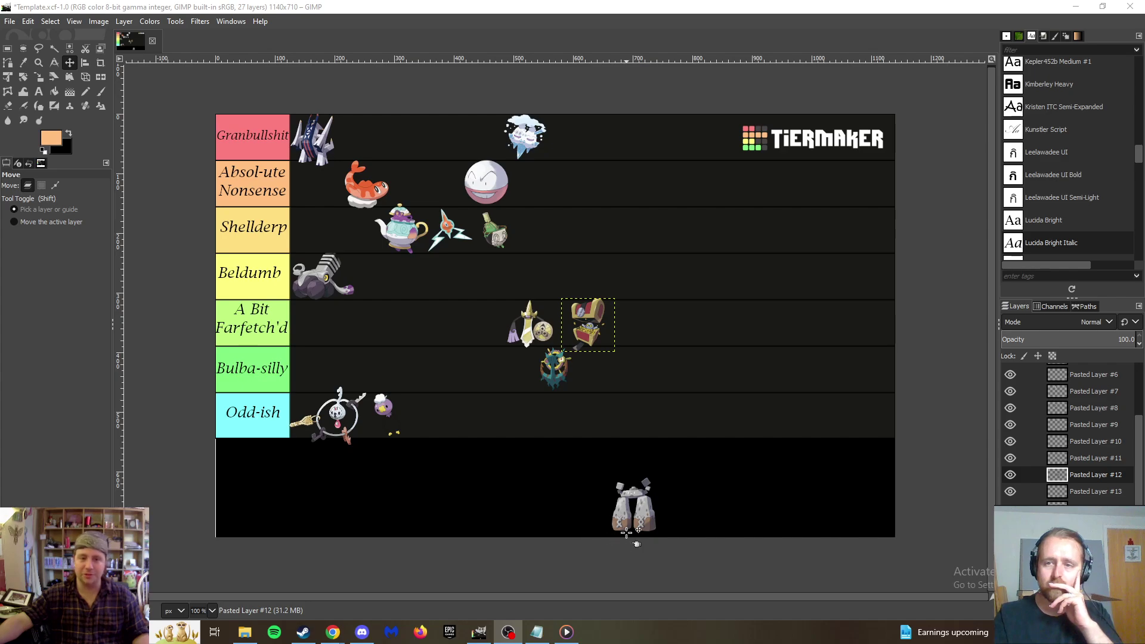
{"action": "left_click", "coordinate": [1058, 489]}
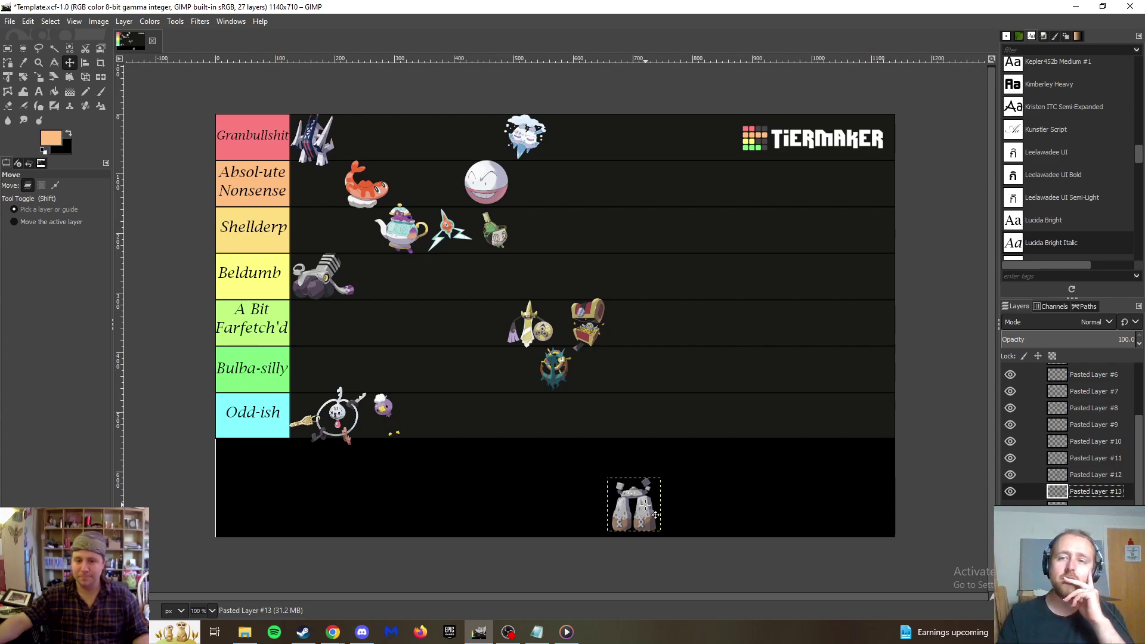
{"action": "left_click_drag", "start_coordinate": [645, 505], "coordinate": [613, 183]}
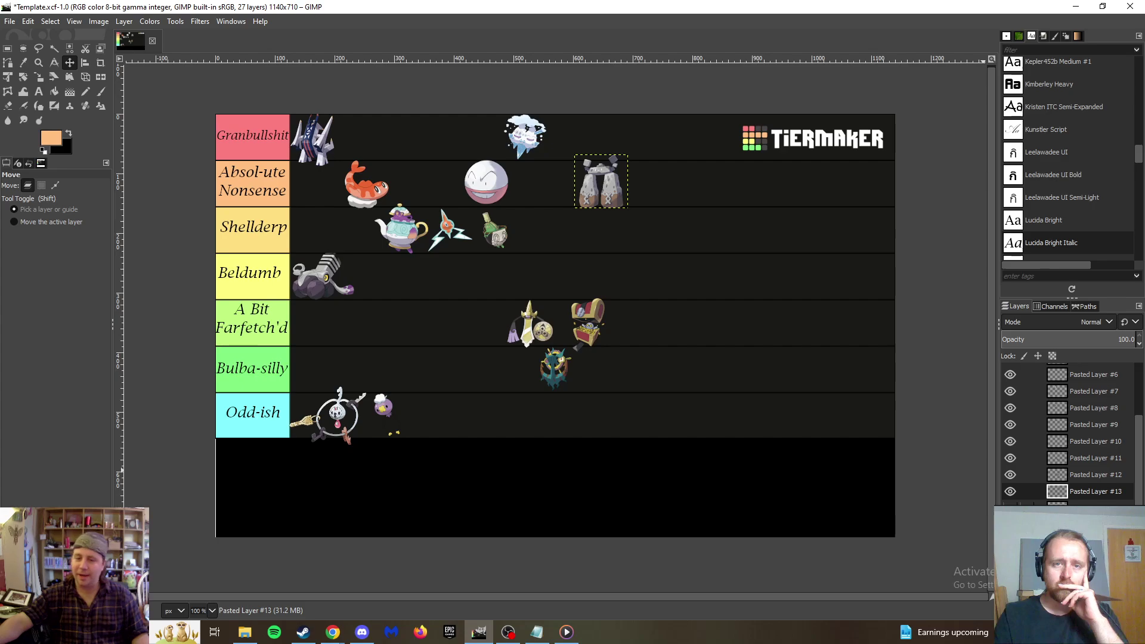
Make the Trubbish layer visible below the tier rows, and open the full-size 0568Trubbish.png artwork in Chrome.
{"action": "key", "text": "ctrl+v"}
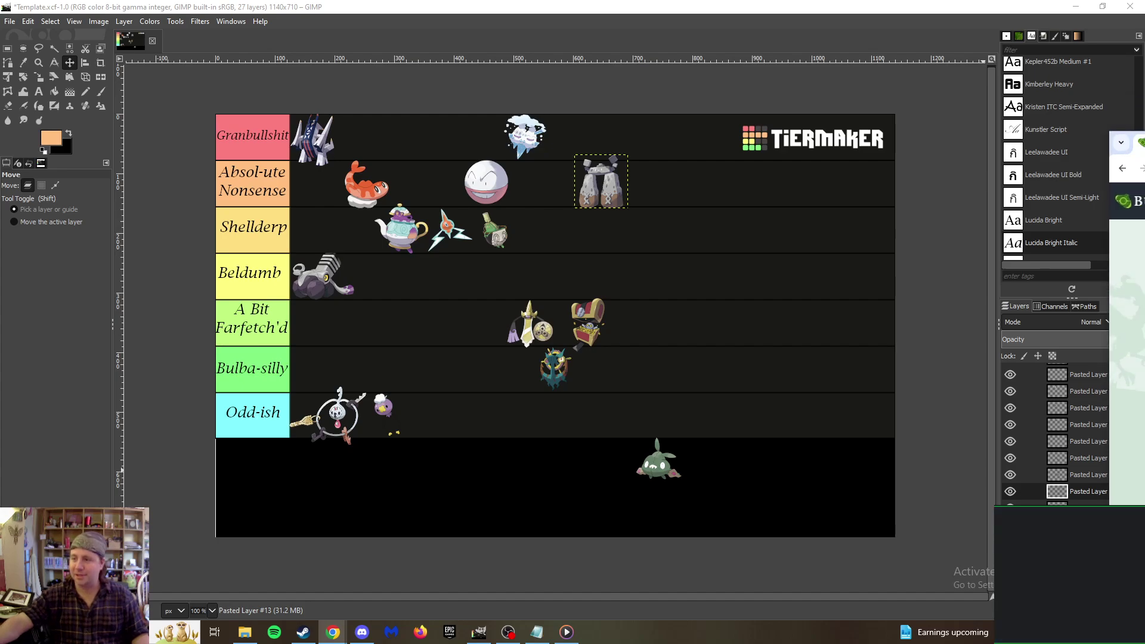
{"action": "left_click_drag", "start_coordinate": [1144, 5], "coordinate": [583, 1]}
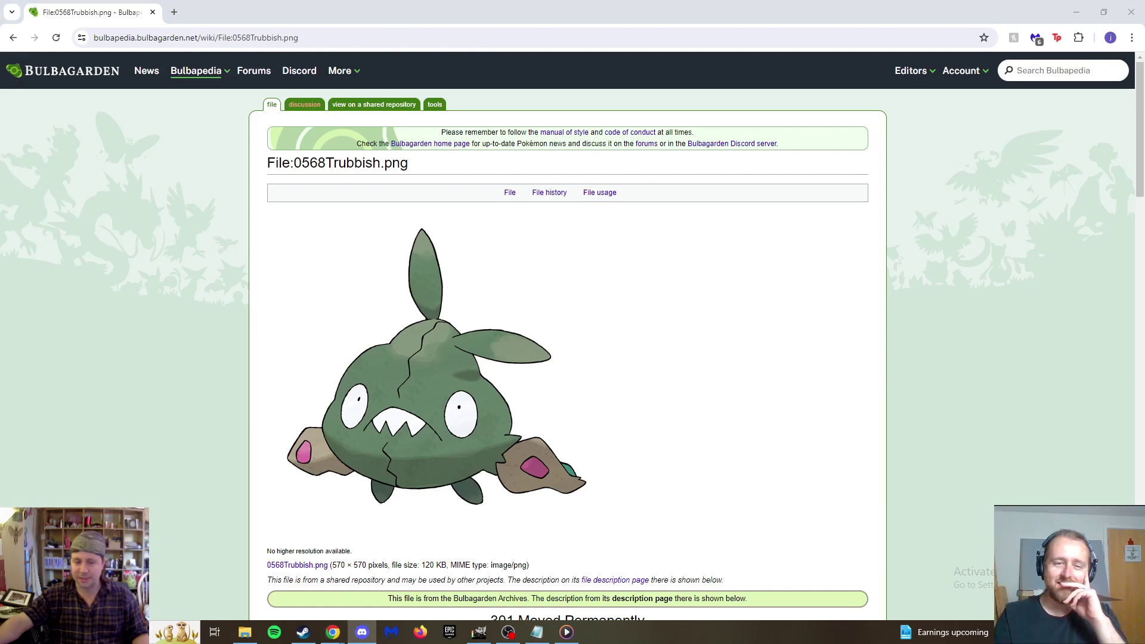
{"action": "left_click", "coordinate": [503, 345]}
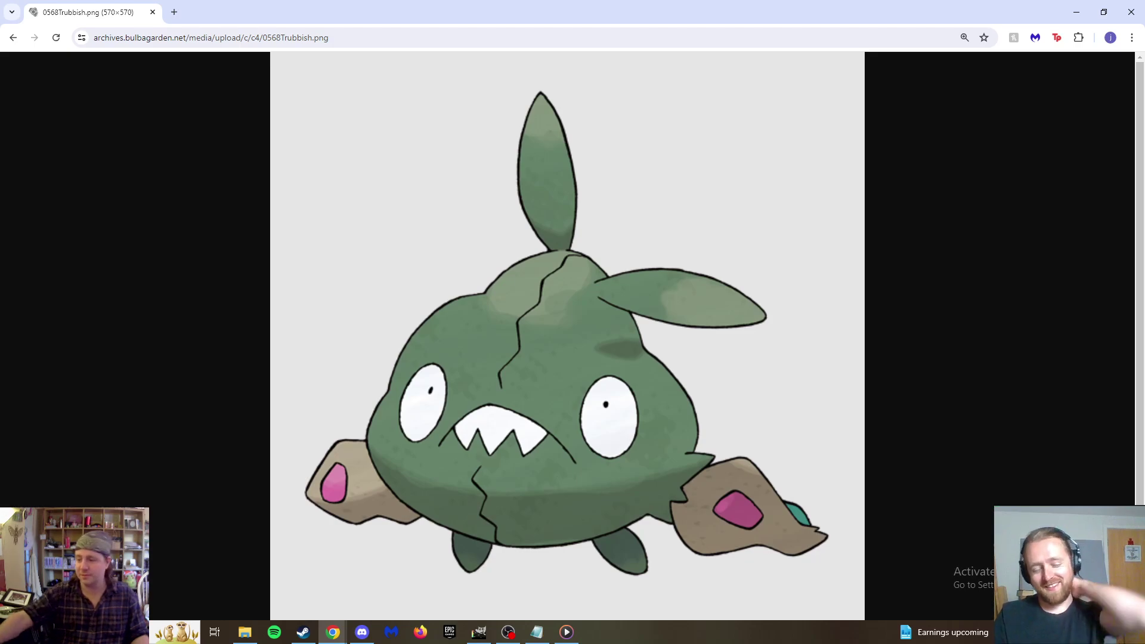
Switch to GIMP, select the Trubbish layer and move Trubbish into the Shellderp row beneath Stonjourner.
{"action": "key", "text": "alt+Tab"}
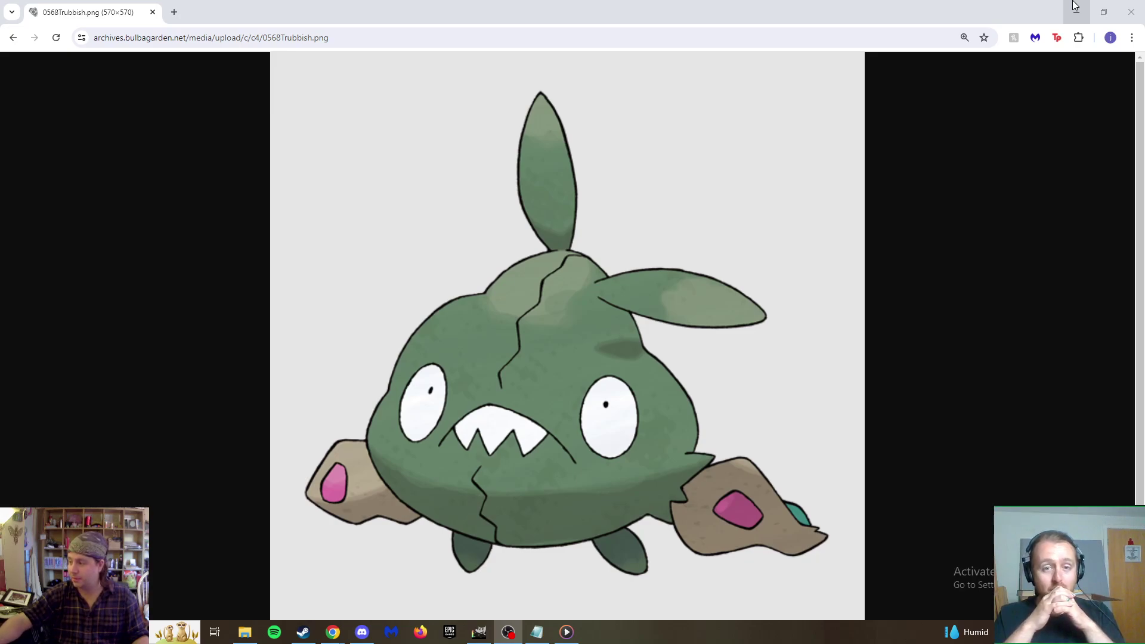
{"action": "left_click", "coordinate": [1128, 7]}
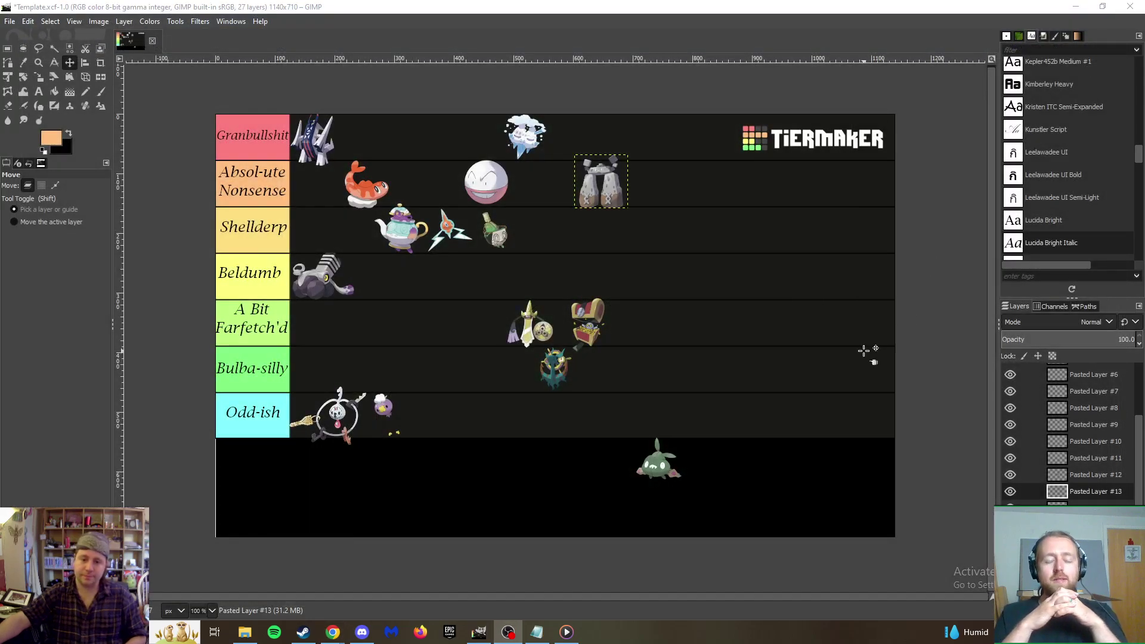
{"action": "left_click", "coordinate": [656, 465]}
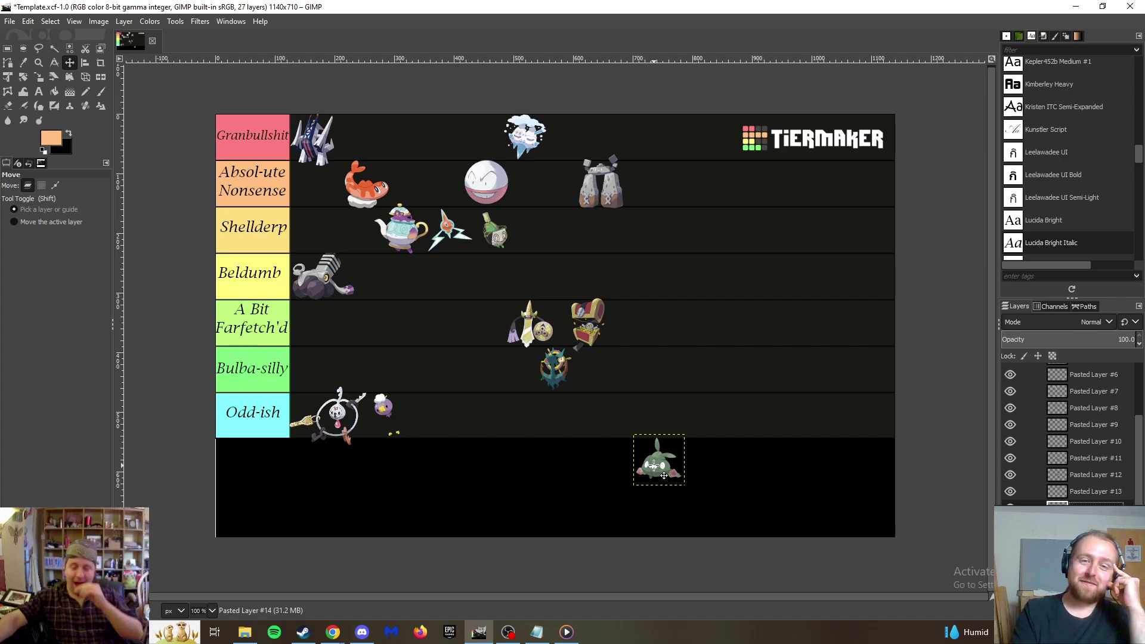
{"action": "left_click_drag", "start_coordinate": [664, 475], "coordinate": [614, 246]}
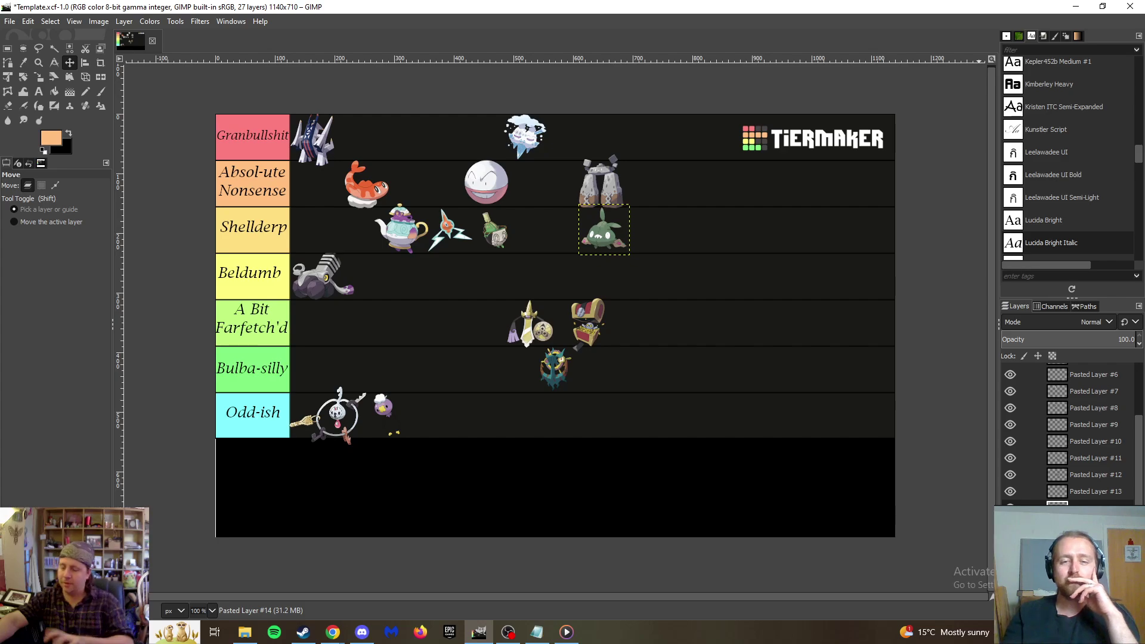
Make the Klink layer visible below the tier rows, and open the full-size 0599Klink.png artwork in Chrome.
{"action": "key", "text": "ctrl+v"}
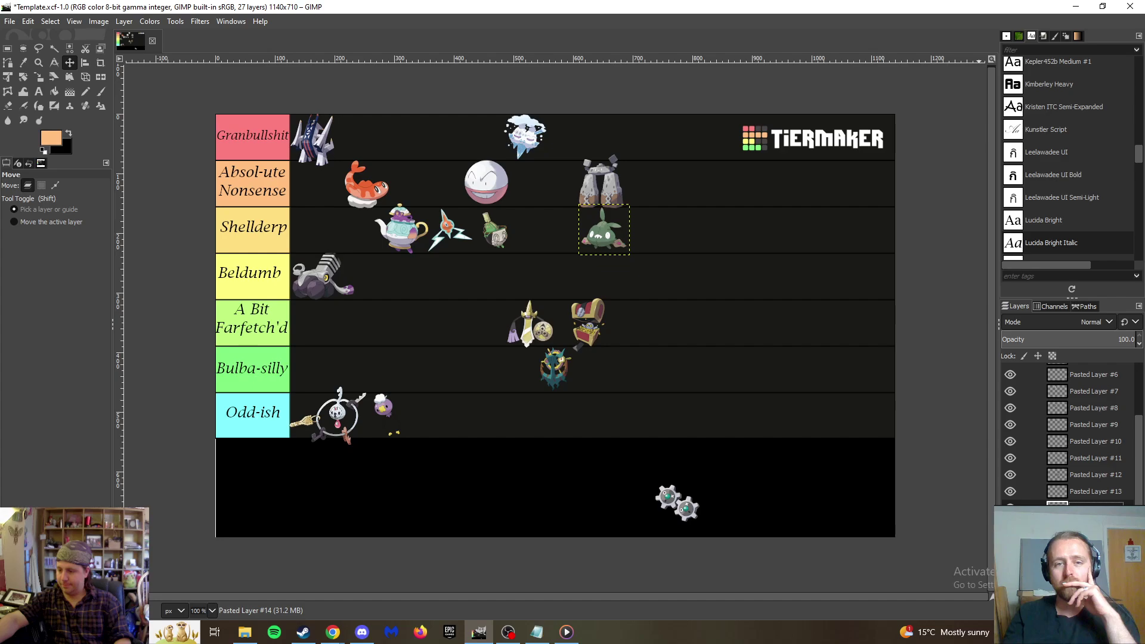
{"action": "key", "text": "alt+Tab"}
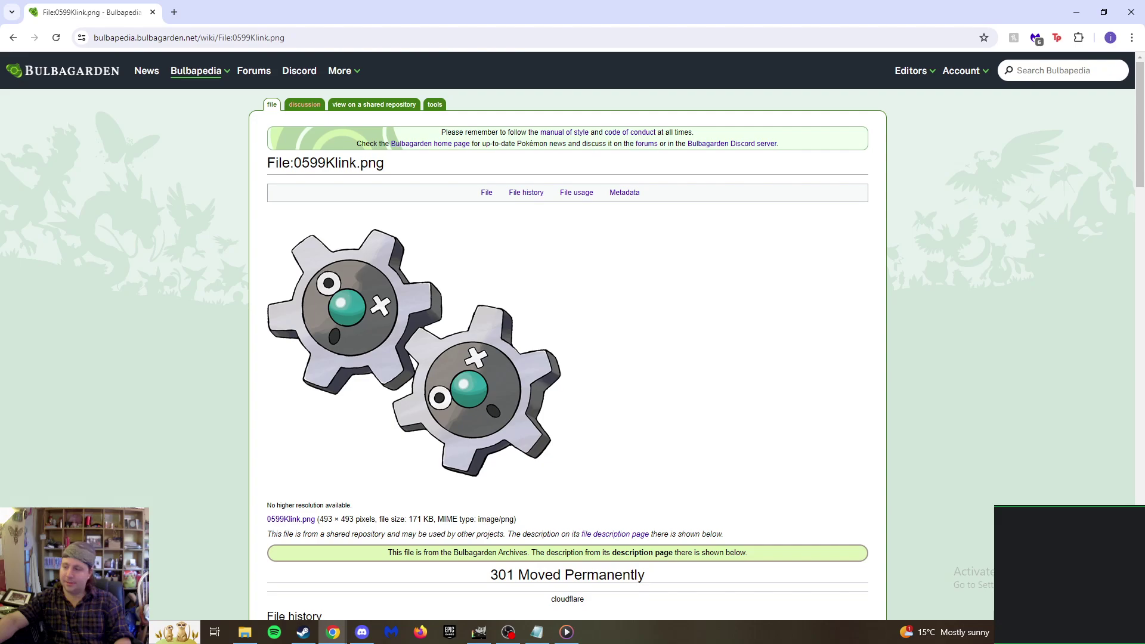
{"action": "key", "text": "alt+Tab"}
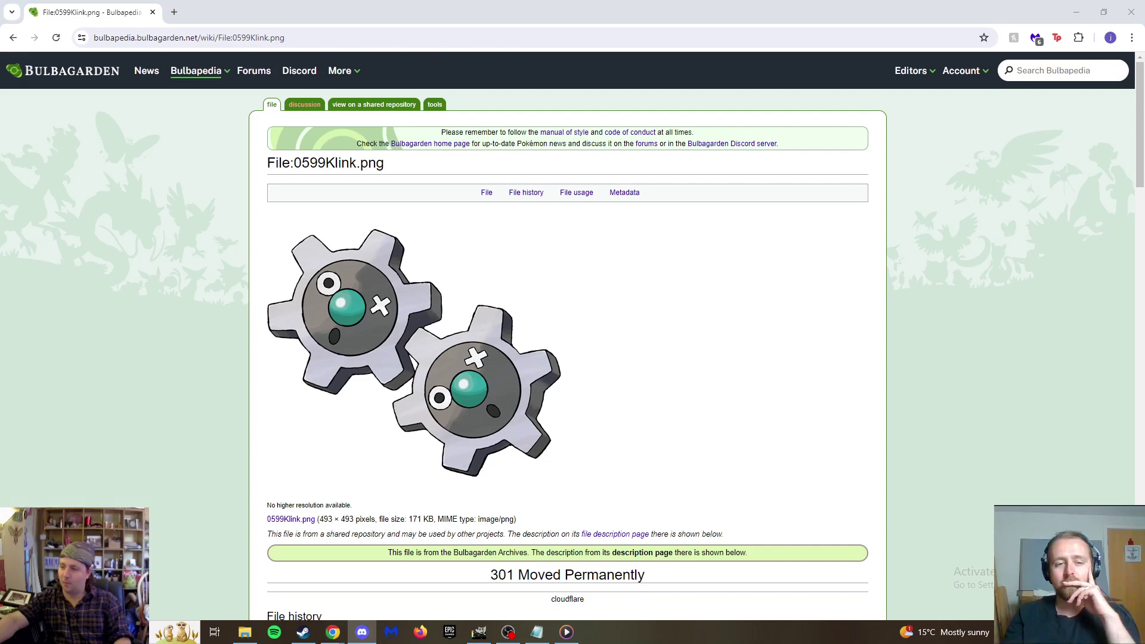
{"action": "left_click", "coordinate": [500, 327]}
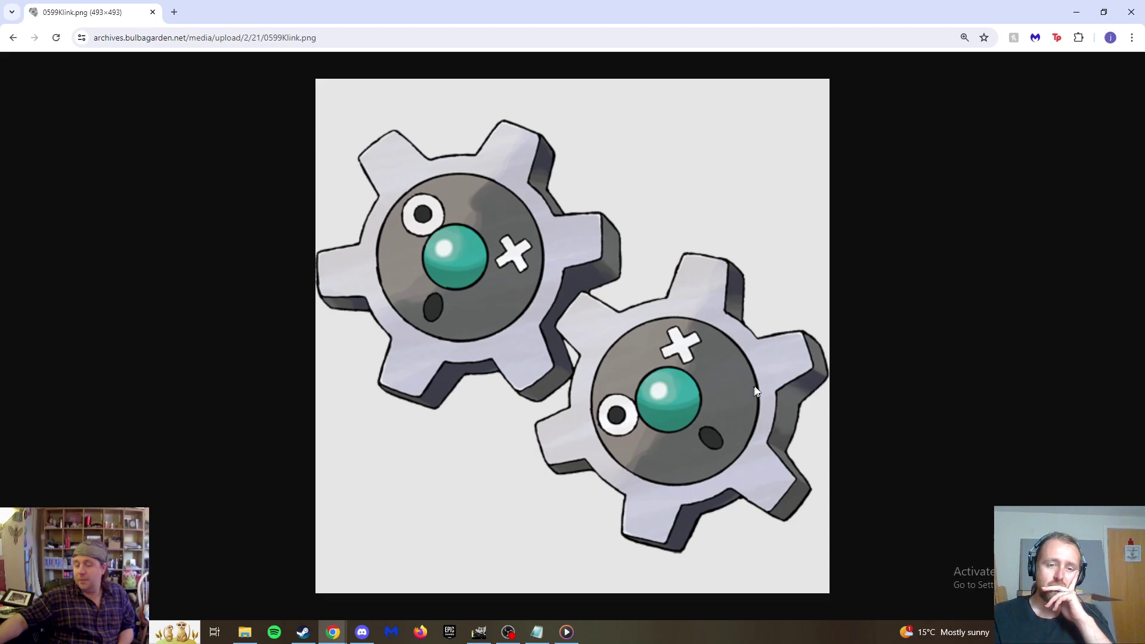
Return to GIMP, move Klink into the Absol-ute Nonsense row beside Stonjourner, and make the Palossand layer visible below the tier rows.
{"action": "left_click", "coordinate": [1121, 7]}
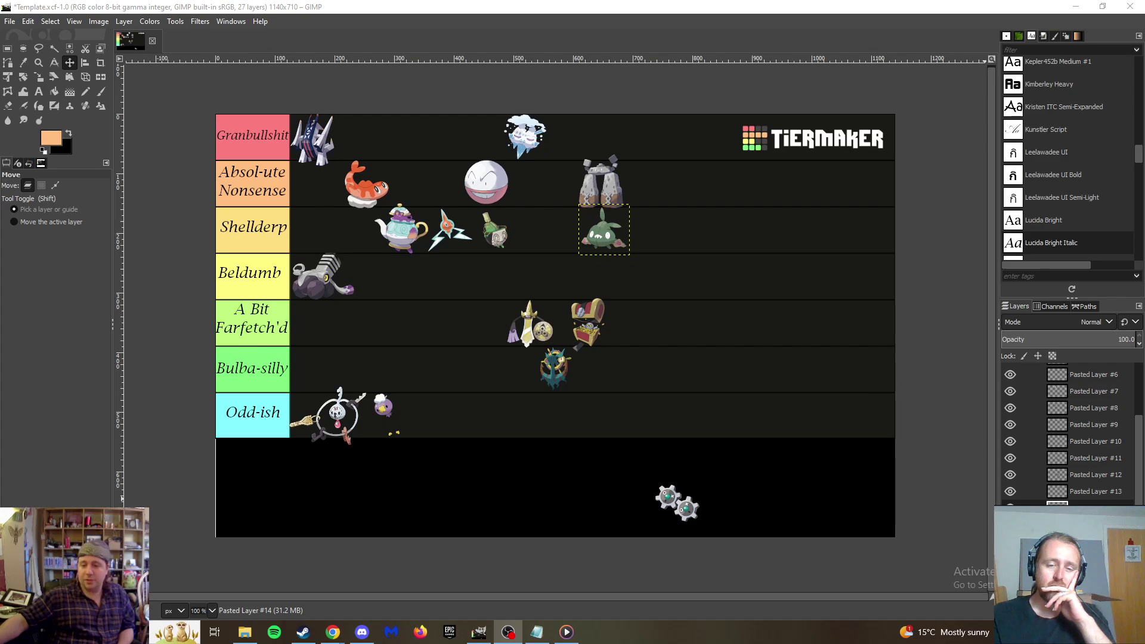
{"action": "left_click", "coordinate": [686, 512]}
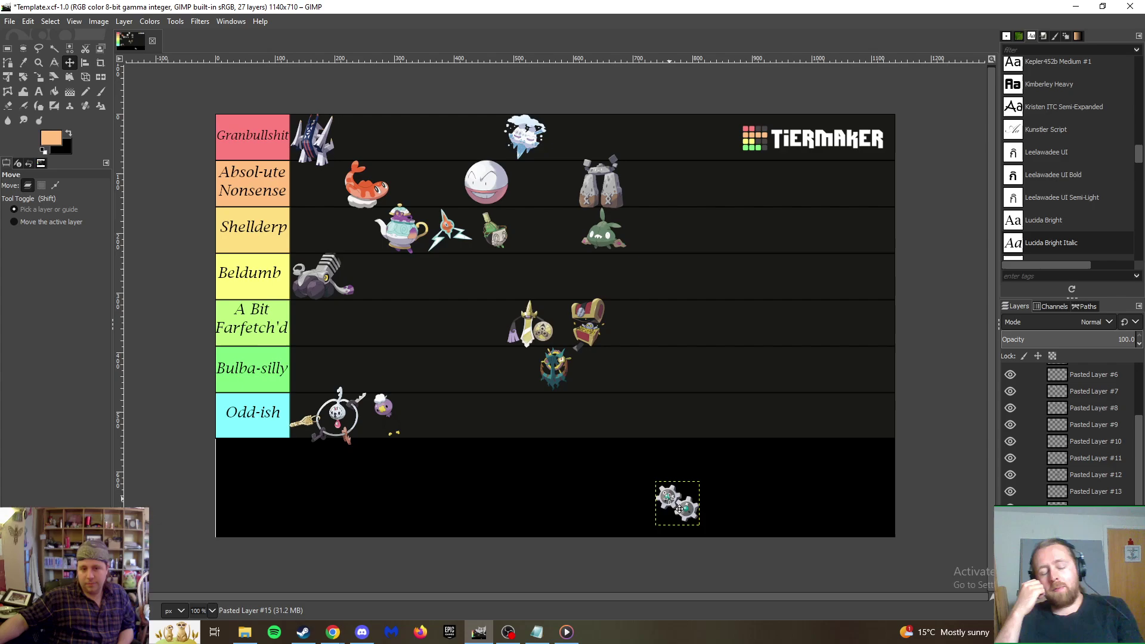
{"action": "left_click_drag", "start_coordinate": [682, 506], "coordinate": [663, 186]}
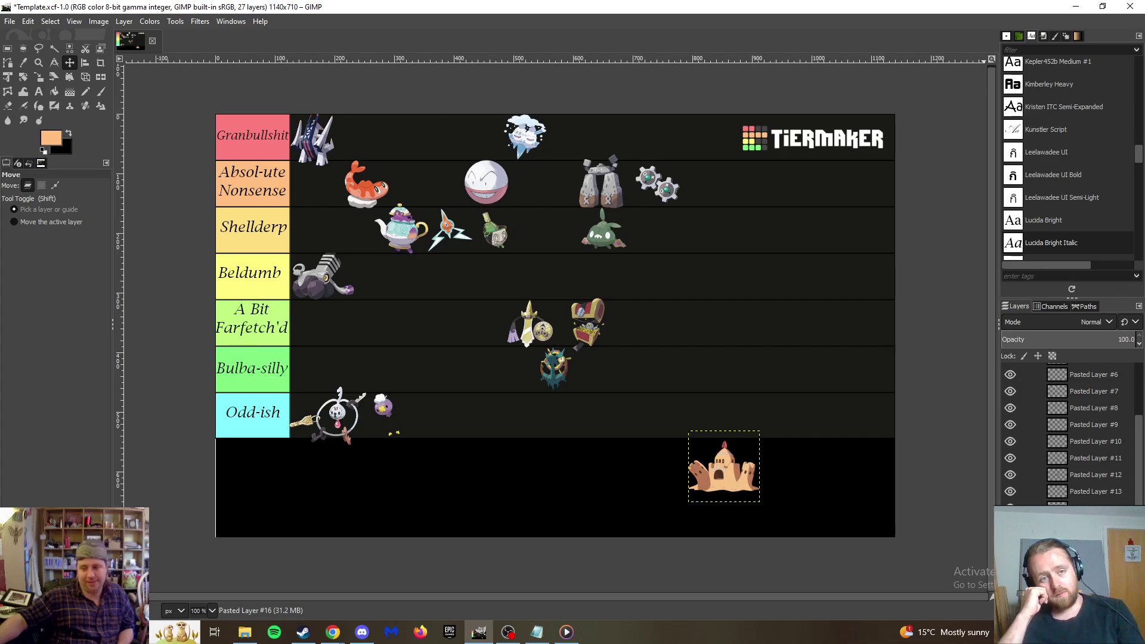
Switch to Chrome, go to the Palossand article and view its Biology image of Palossand capturing a Pikachu.
{"action": "key", "text": "alt+Tab"}
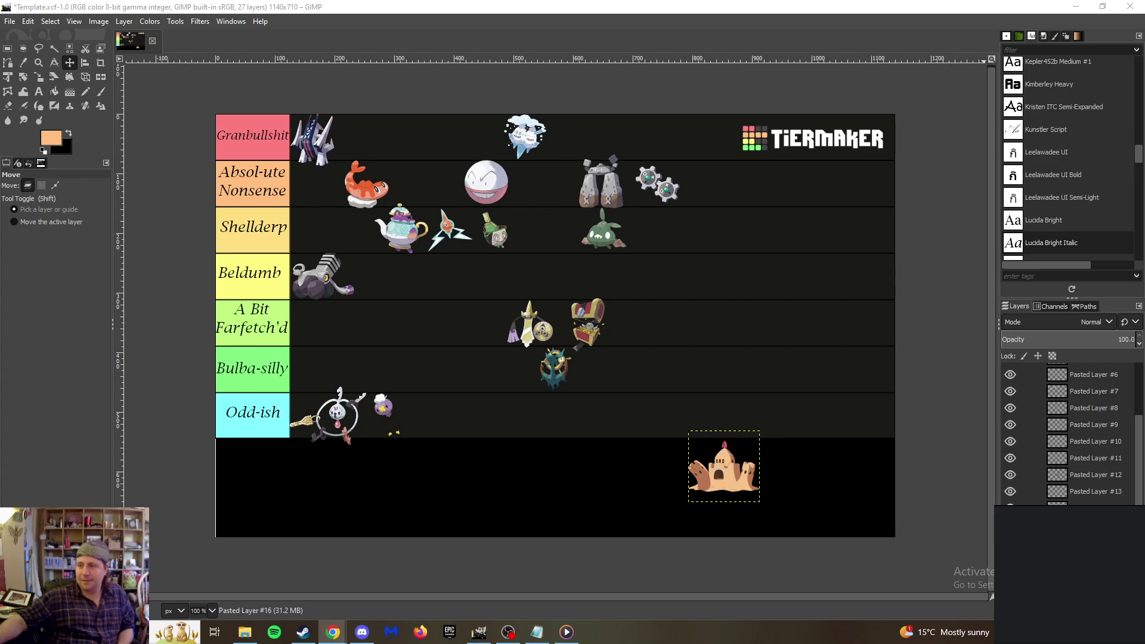
{"action": "key", "text": "alt+Tab"}
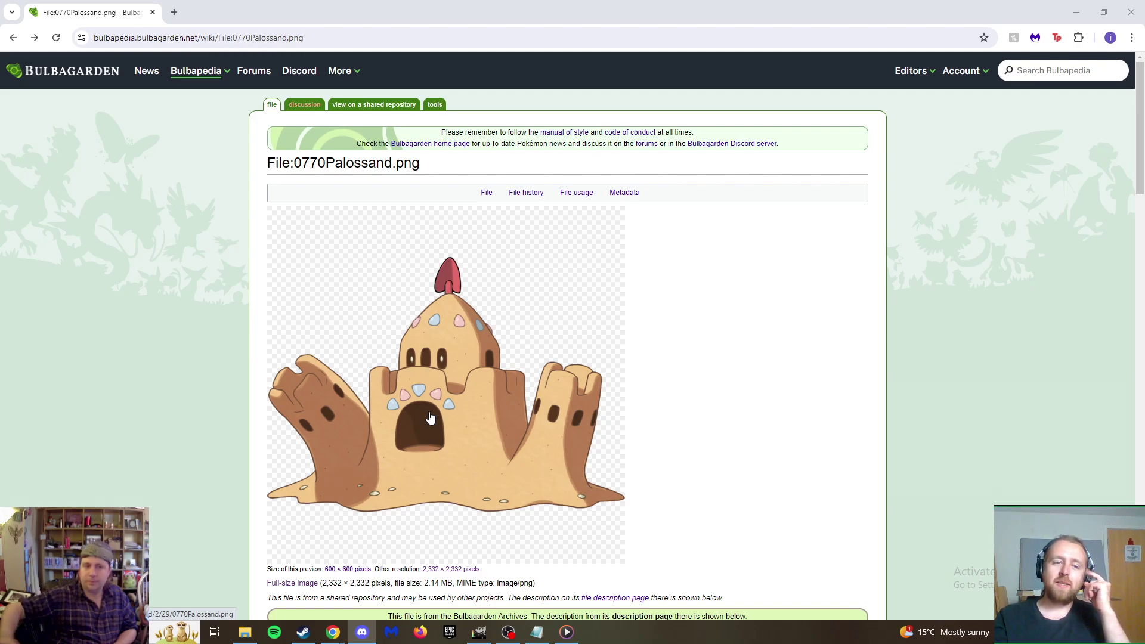
{"action": "key", "text": "alt+Left"}
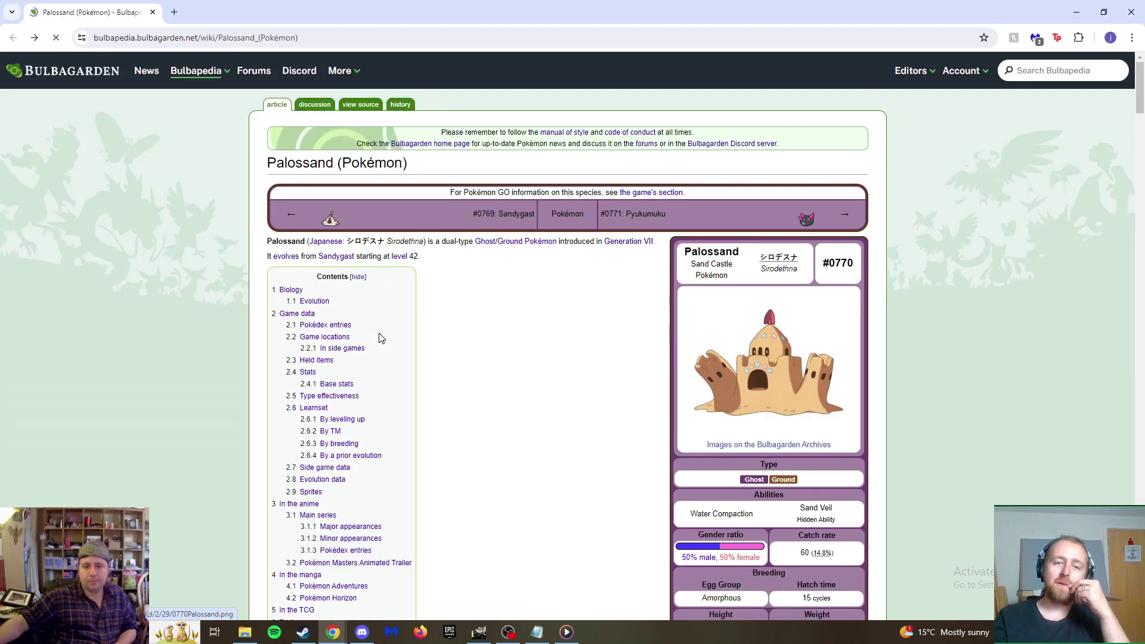
{"action": "scroll", "coordinate": [382, 337], "scroll_direction": "down", "scroll_amount": 7}
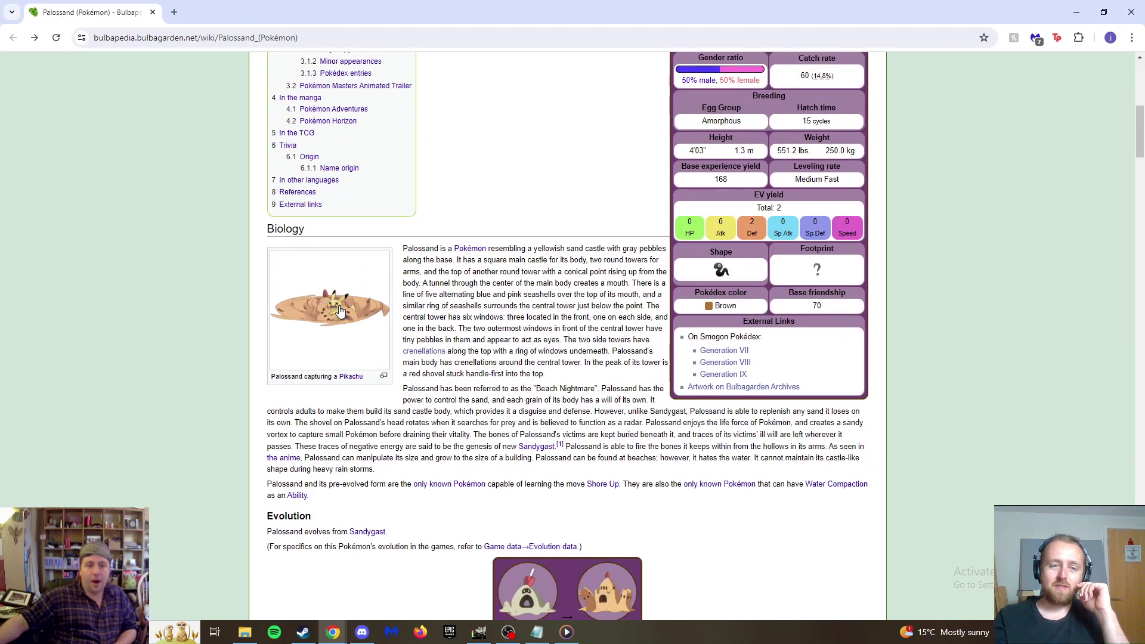
{"action": "left_click", "coordinate": [340, 308]}
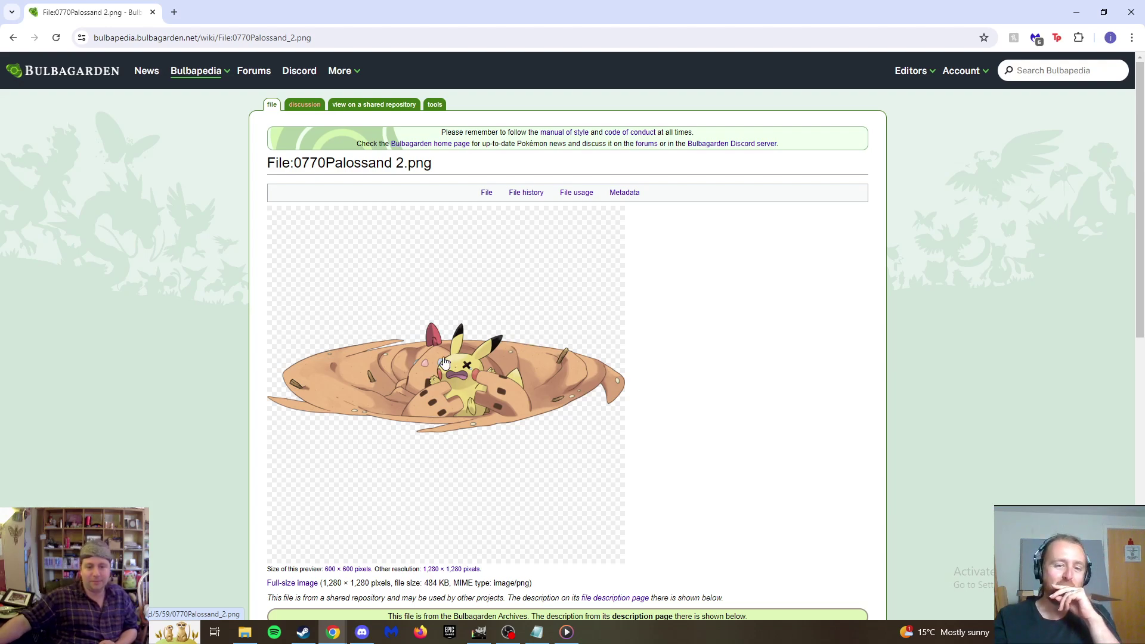
{"action": "key", "text": "alt+Left"}
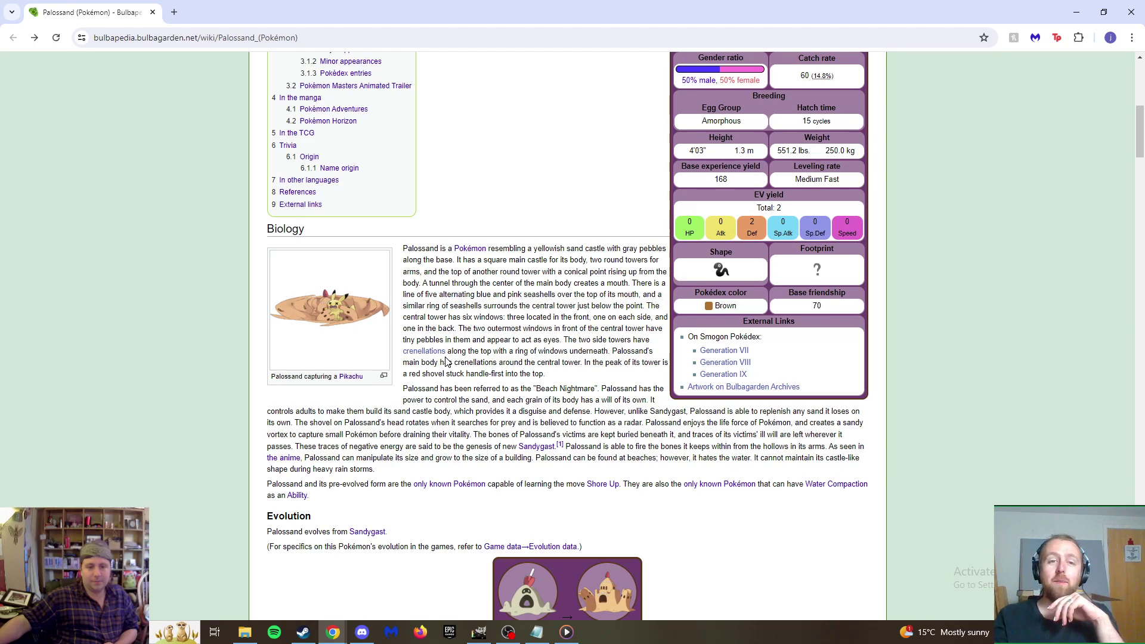
View the Evolution section of the Palossand article and the Paldea Pokédex image, Pokédex Image Palossand SV.png.
{"action": "scroll", "coordinate": [446, 363], "scroll_direction": "down", "scroll_amount": 4}
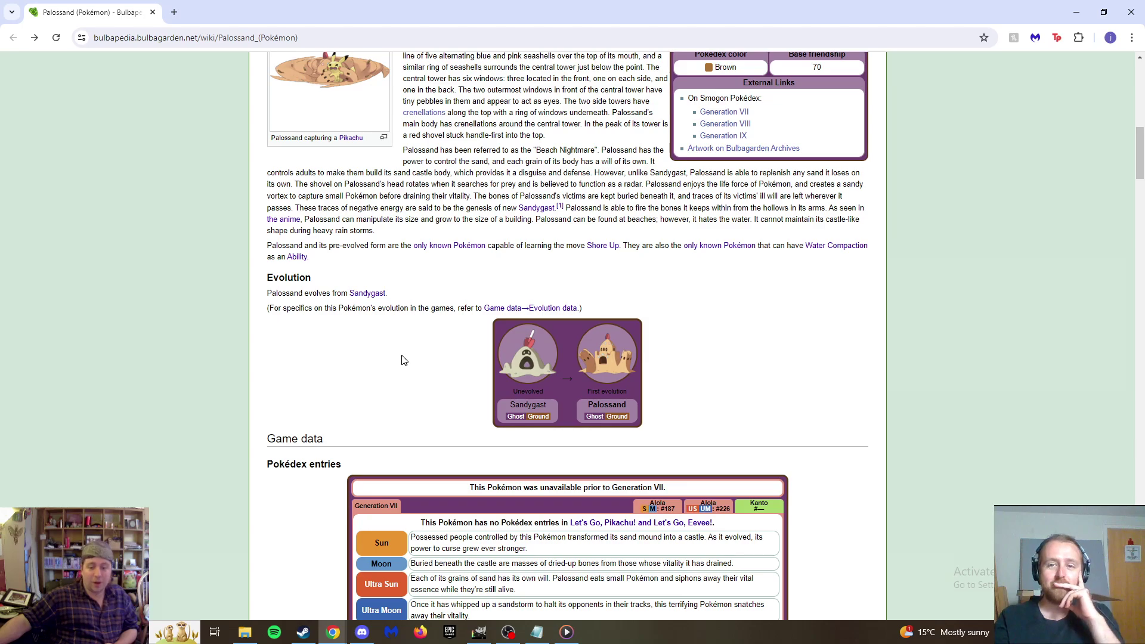
{"action": "scroll", "coordinate": [403, 356], "scroll_direction": "down", "scroll_amount": 9}
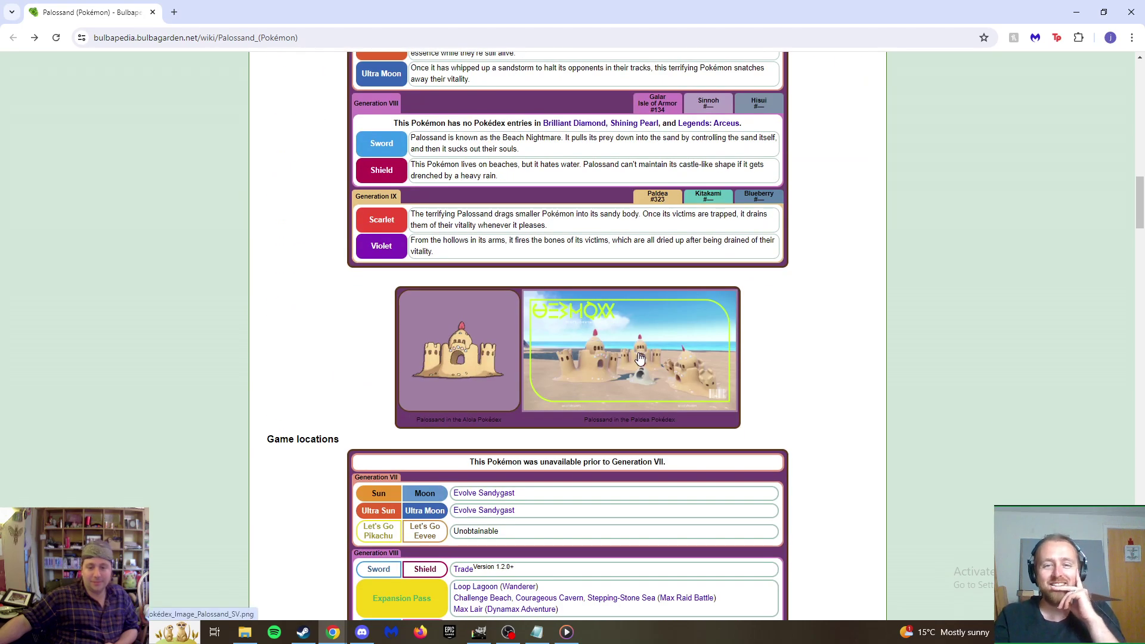
{"action": "left_click", "coordinate": [640, 358]}
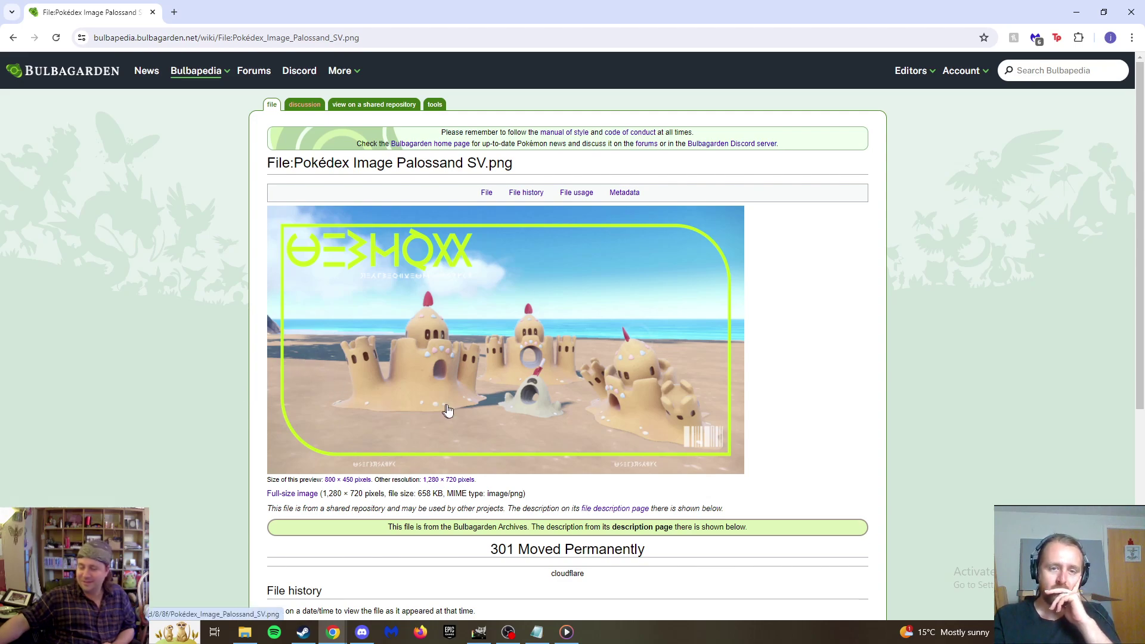
{"action": "key", "text": "alt+Left"}
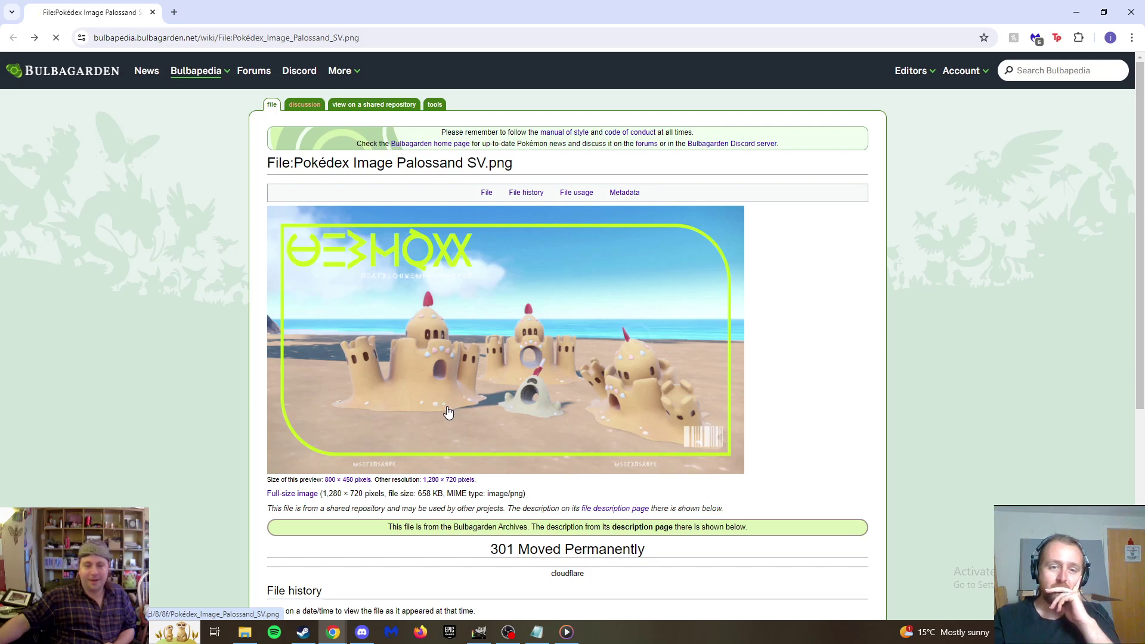
Read Palossand's Pokédex entries, base stats, type effectiveness and level-up learnset in its article.
{"action": "scroll", "coordinate": [345, 371], "scroll_direction": "up", "scroll_amount": 4}
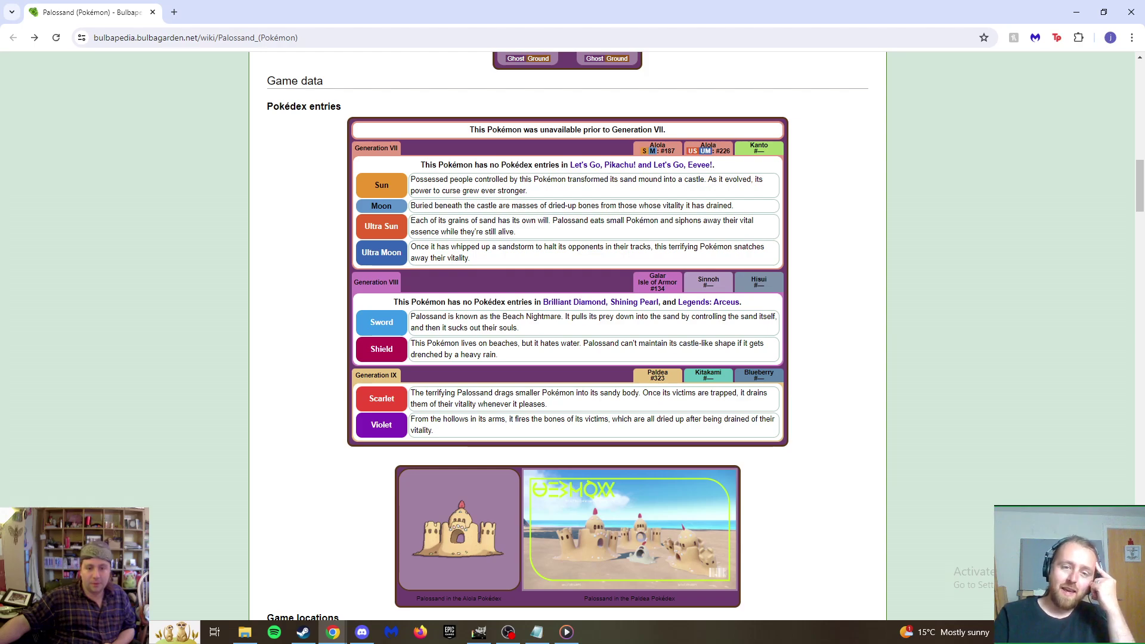
{"action": "left_click_drag", "start_coordinate": [416, 317], "coordinate": [576, 316]}
{"action": "left_click", "coordinate": [574, 330]}
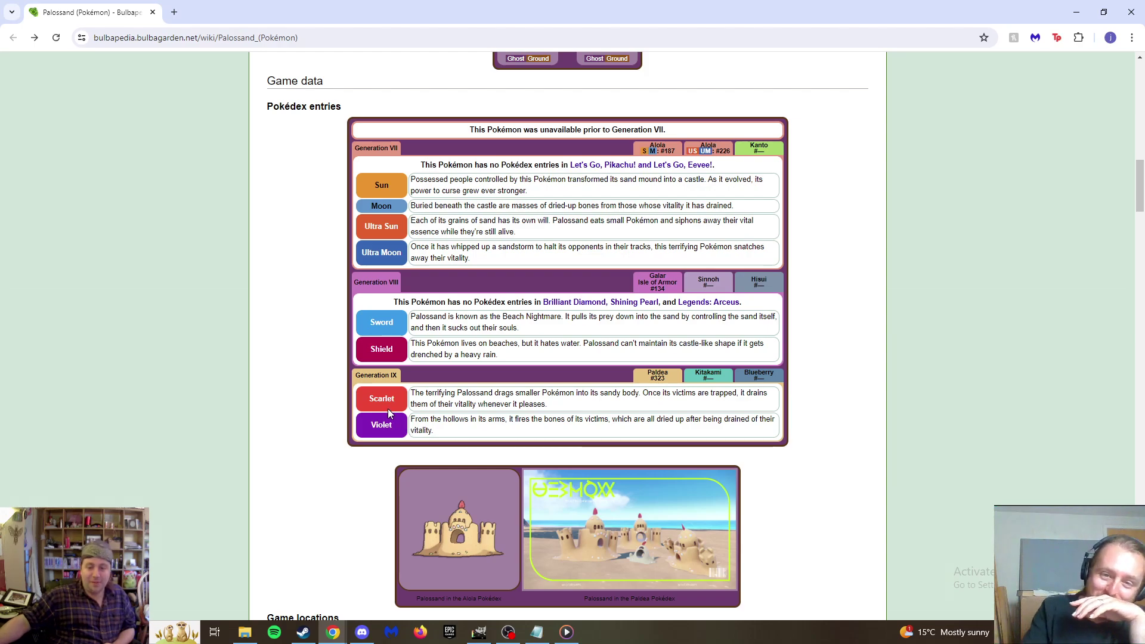
{"action": "scroll", "coordinate": [365, 391], "scroll_direction": "down", "scroll_amount": 15}
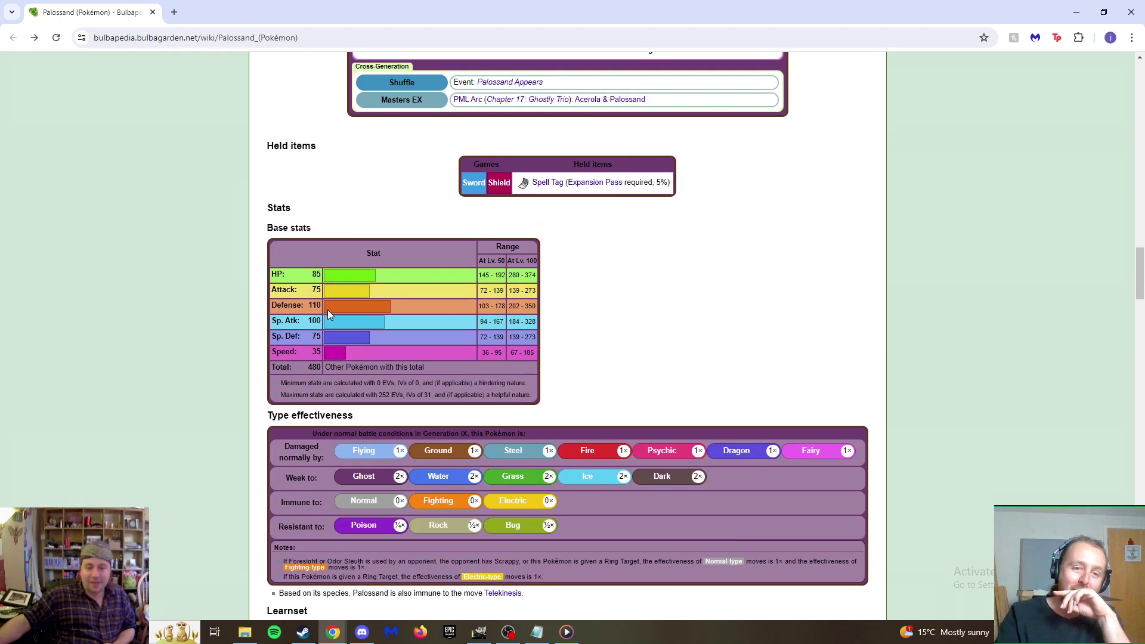
{"action": "scroll", "coordinate": [328, 309], "scroll_direction": "down", "scroll_amount": 8}
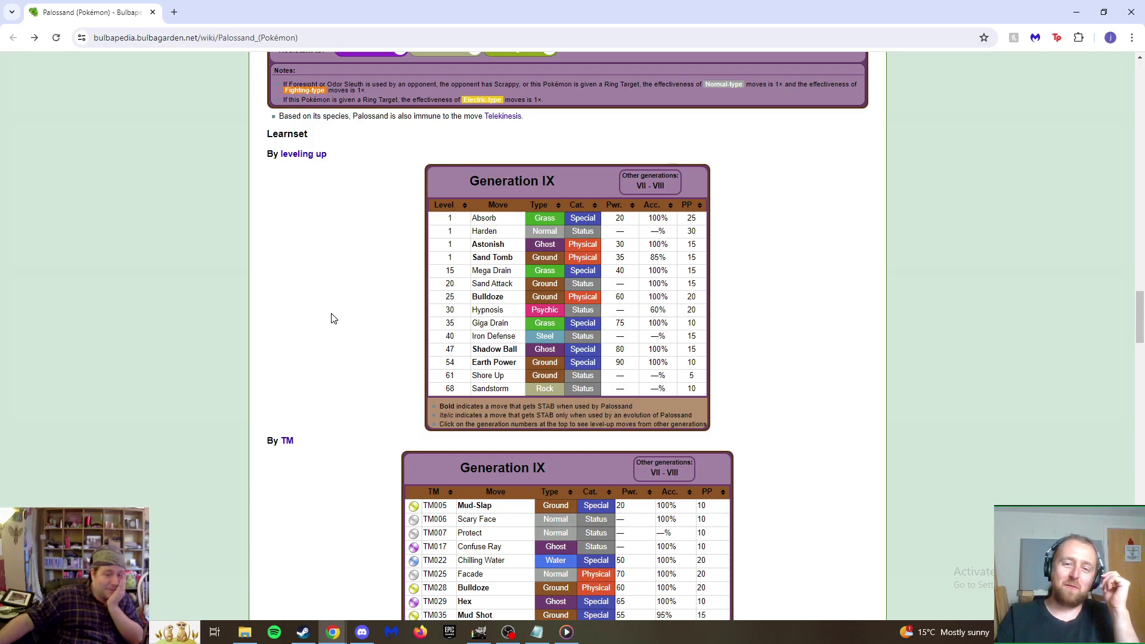
{"action": "scroll", "coordinate": [333, 318], "scroll_direction": "up", "scroll_amount": 20}
{"action": "scroll", "coordinate": [333, 318], "scroll_direction": "up", "scroll_amount": 15}
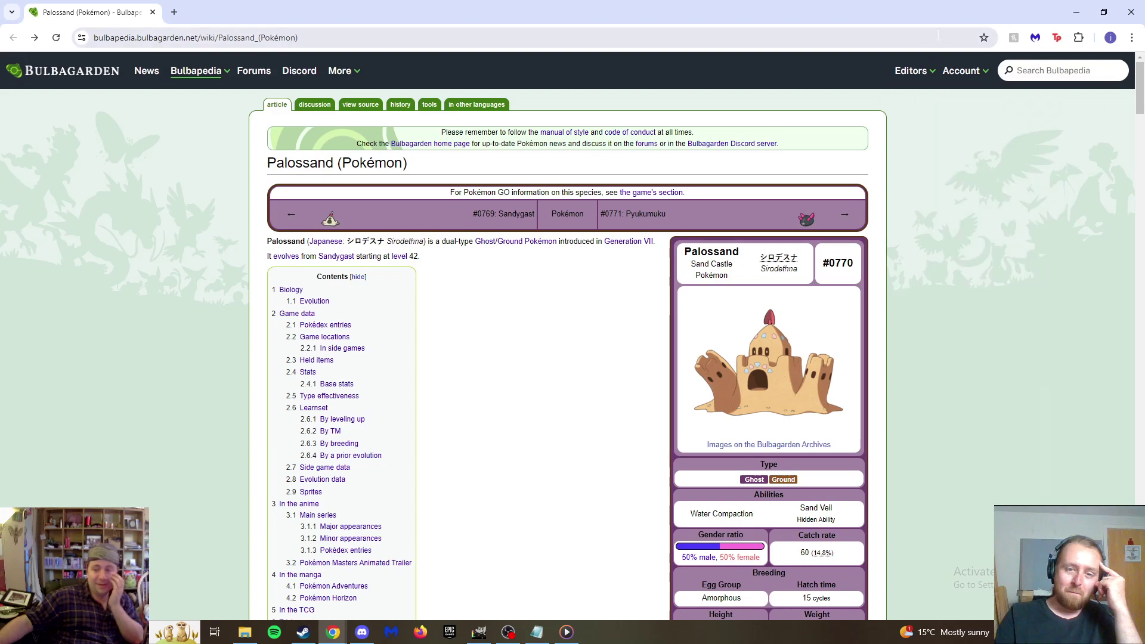
Open the 0770Palossand.png artwork at full size and examine its towers, windows, mouth and base.
{"action": "left_click", "coordinate": [765, 354]}
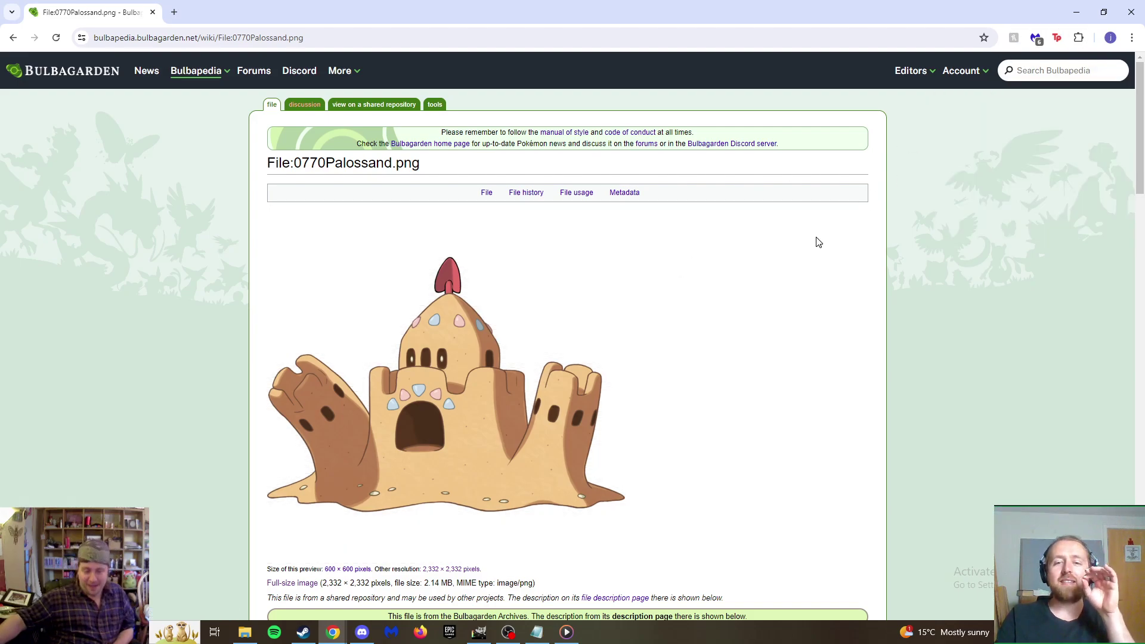
{"action": "left_click", "coordinate": [592, 296]}
{"action": "scroll", "coordinate": [577, 291], "scroll_direction": "down", "scroll_amount": 5}
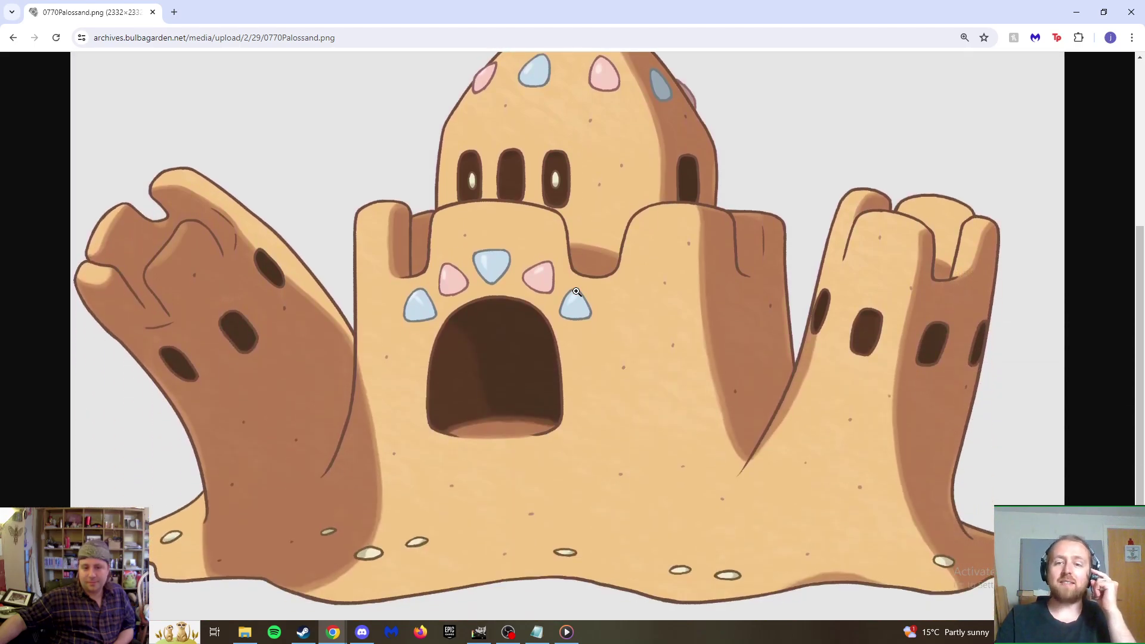
{"action": "scroll", "coordinate": [576, 291], "scroll_direction": "up", "scroll_amount": 1}
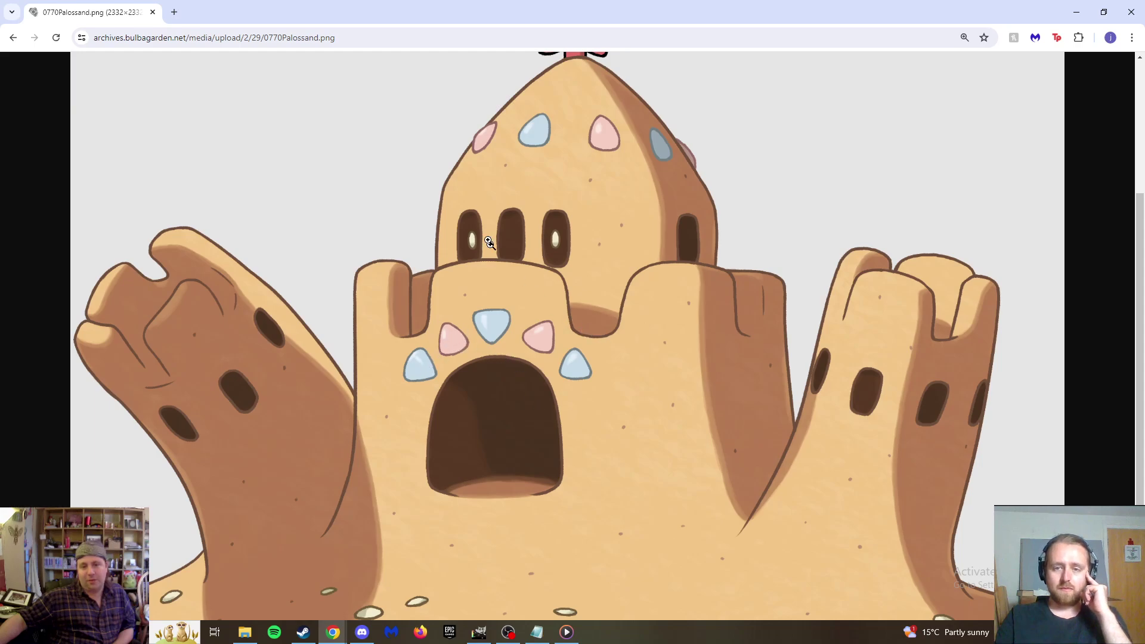
{"action": "scroll", "coordinate": [487, 235], "scroll_direction": "up", "scroll_amount": 3}
{"action": "scroll", "coordinate": [496, 283], "scroll_direction": "down", "scroll_amount": 6}
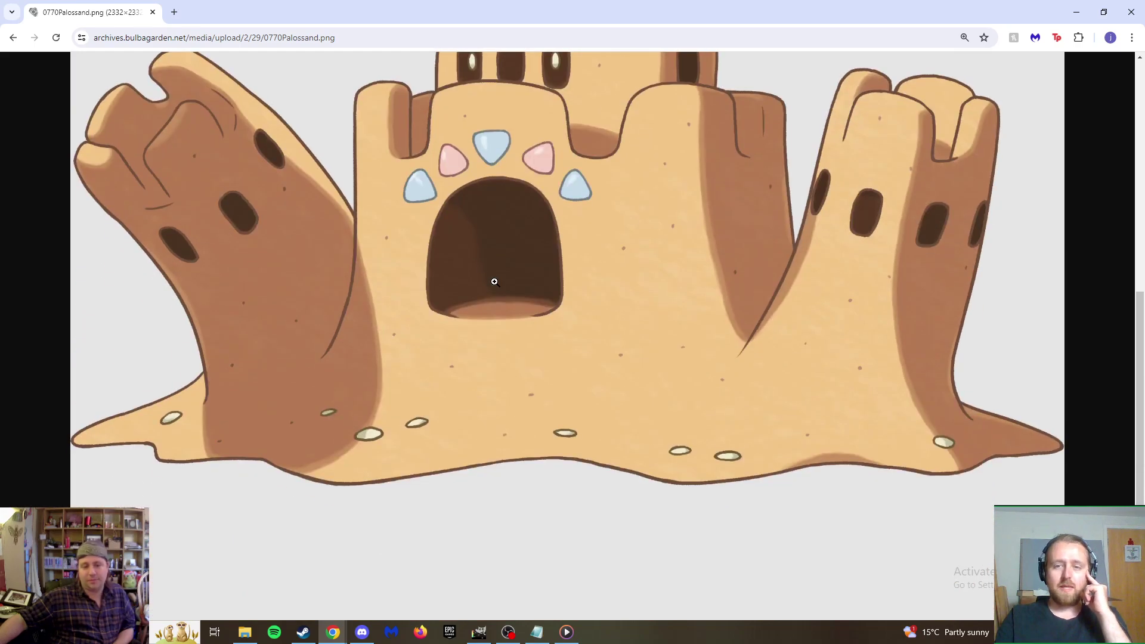
{"action": "key", "text": "alt+Left"}
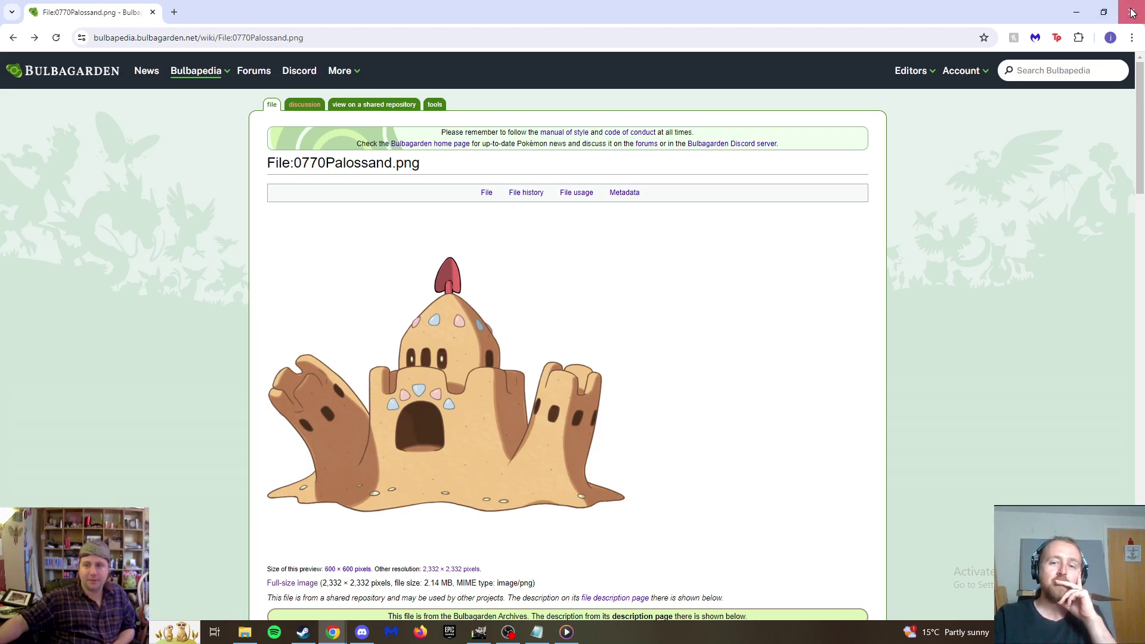
Switch to GIMP and move Palossand into the Absol-ute Nonsense row beside Klink.
{"action": "left_click", "coordinate": [1077, 12]}
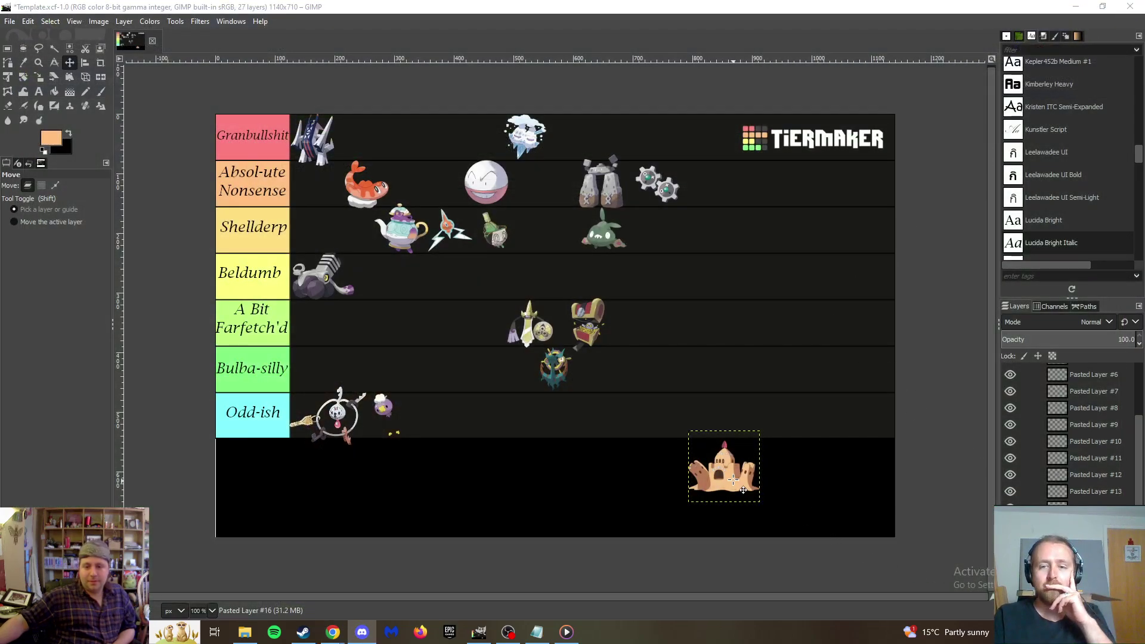
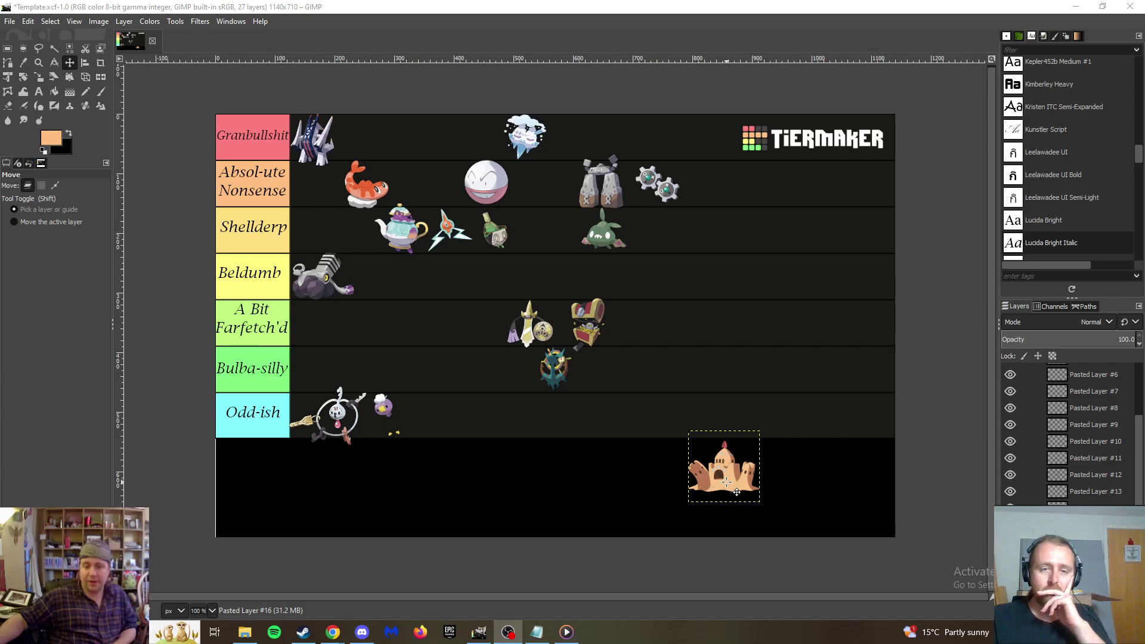
{"action": "left_click_drag", "start_coordinate": [738, 492], "coordinate": [738, 209]}
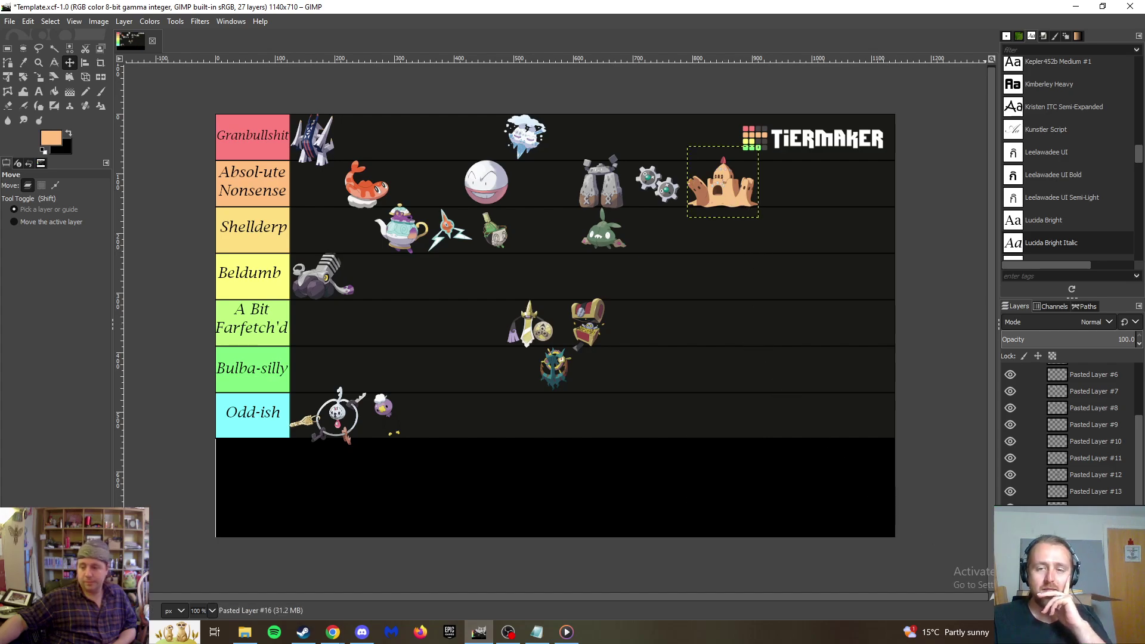
{"action": "key", "text": "alt+Tab"}
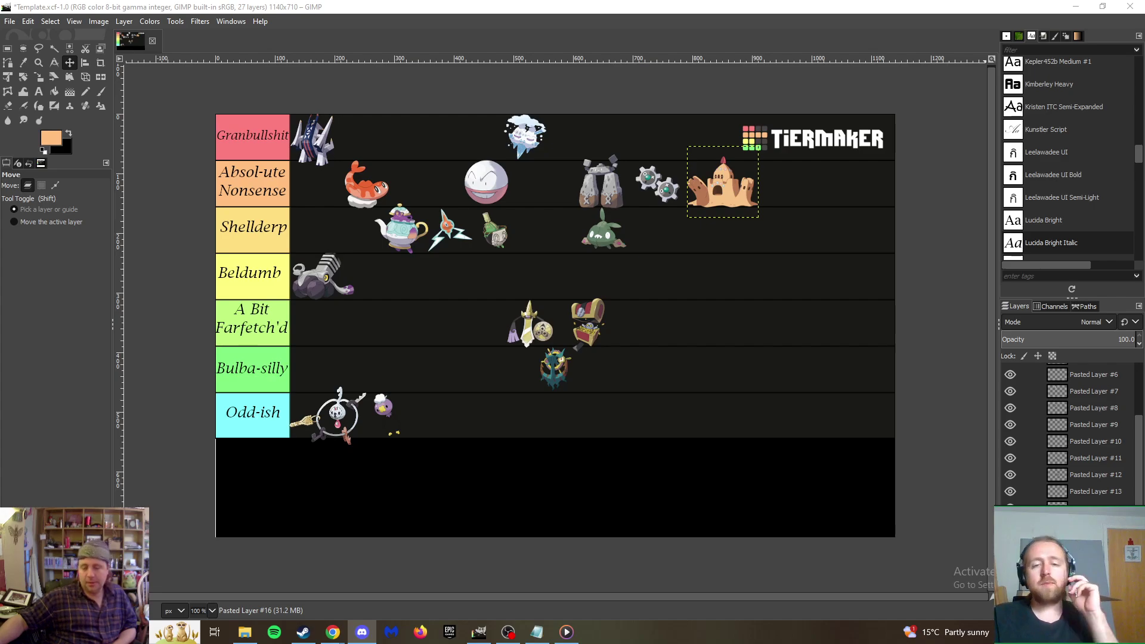
Reveal Chandelure's layer and examine the 0609Chandelure.png artwork at full size, checking the tier list in between.
{"action": "key", "text": "ctrl+v"}
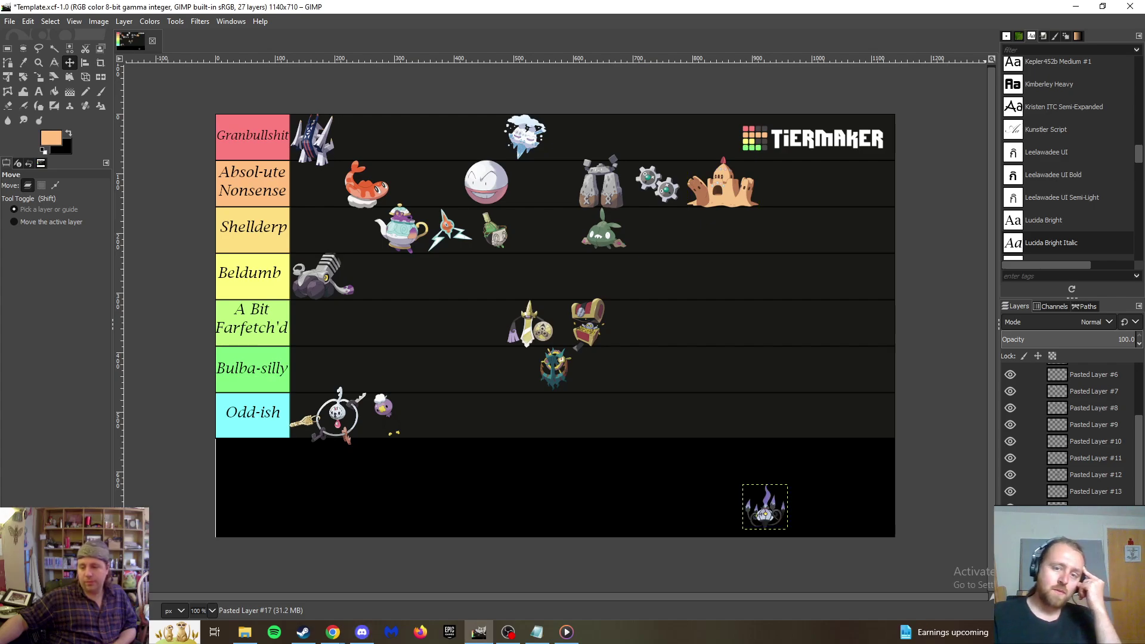
{"action": "key", "text": "alt+Tab"}
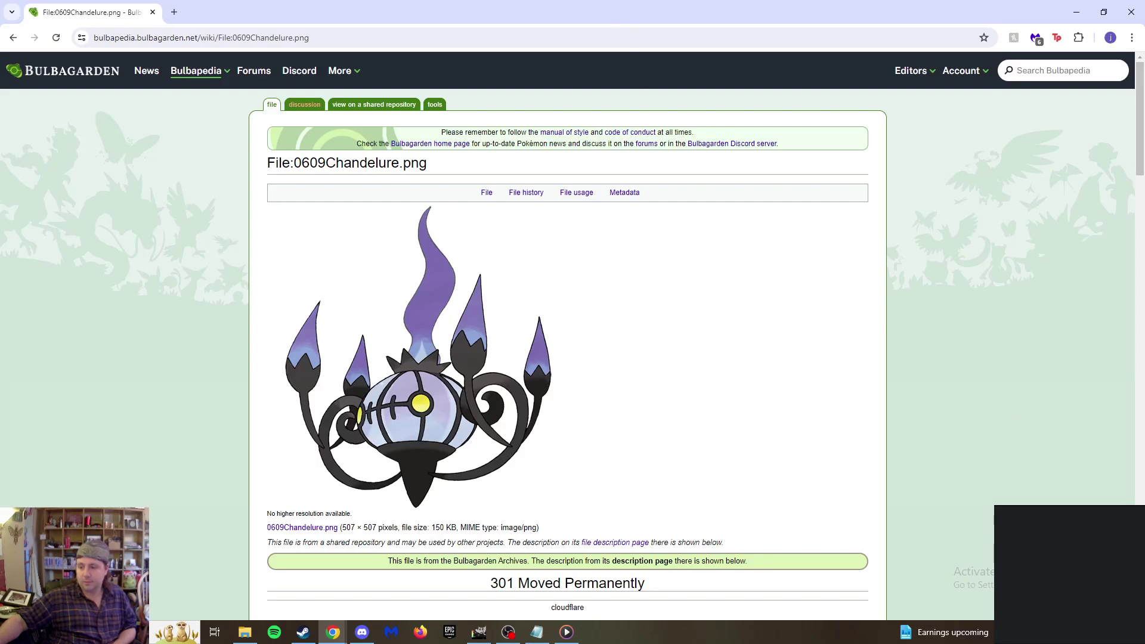
{"action": "left_click", "coordinate": [418, 364]}
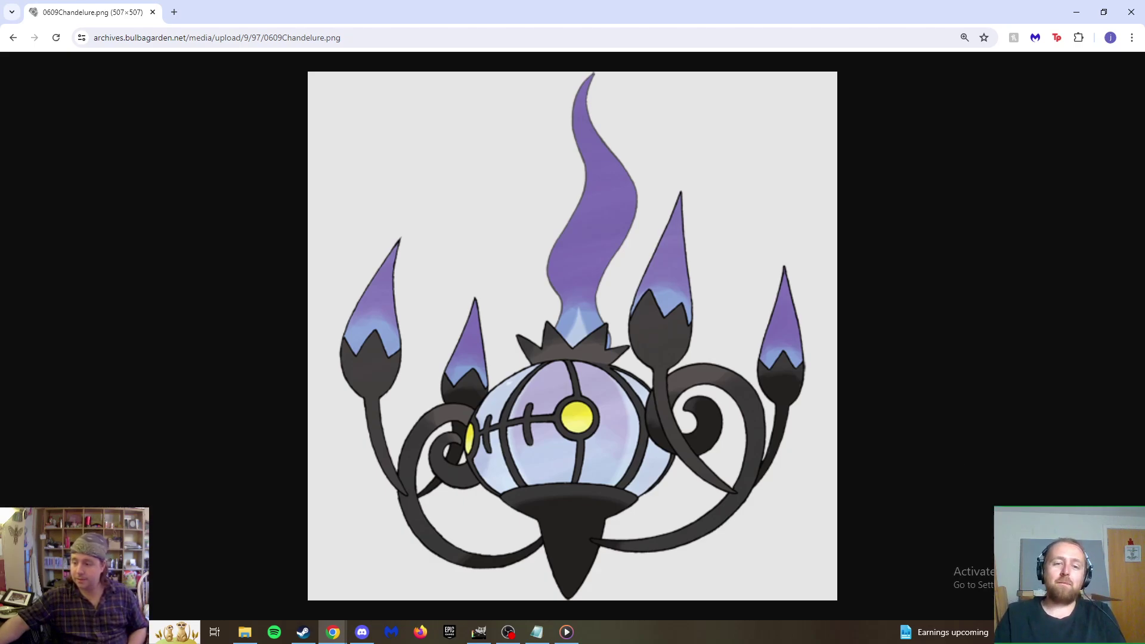
{"action": "key", "text": "alt+Tab"}
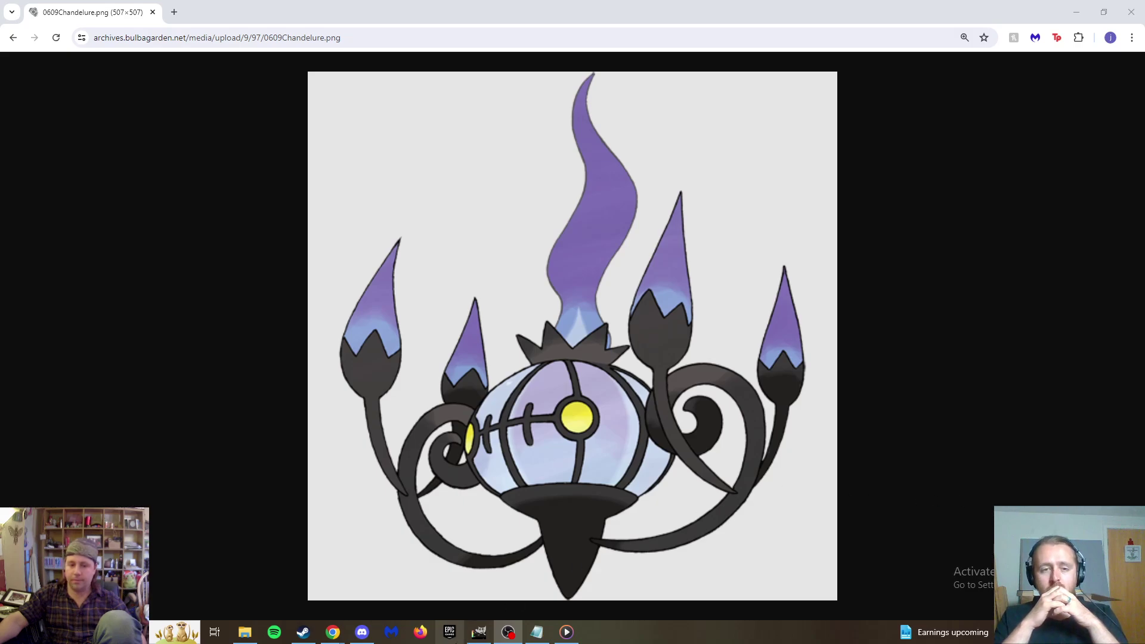
{"action": "left_click", "coordinate": [481, 634]}
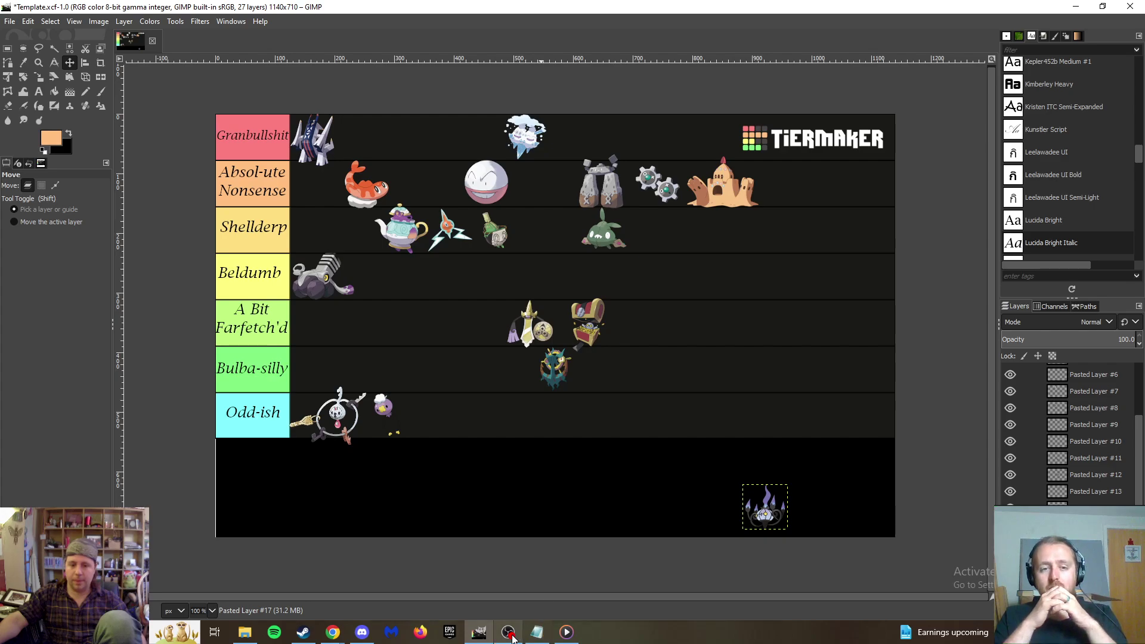
{"action": "mouse_move", "coordinate": [512, 637]}
{"action": "mouse_move", "coordinate": [332, 636]}
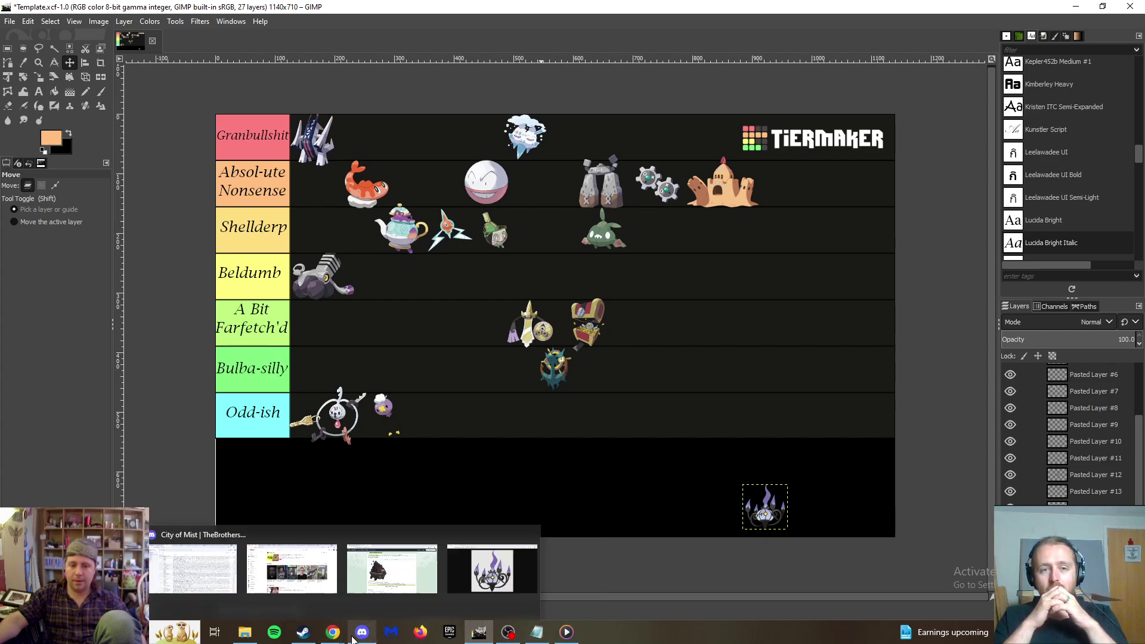
{"action": "left_click", "coordinate": [511, 576]}
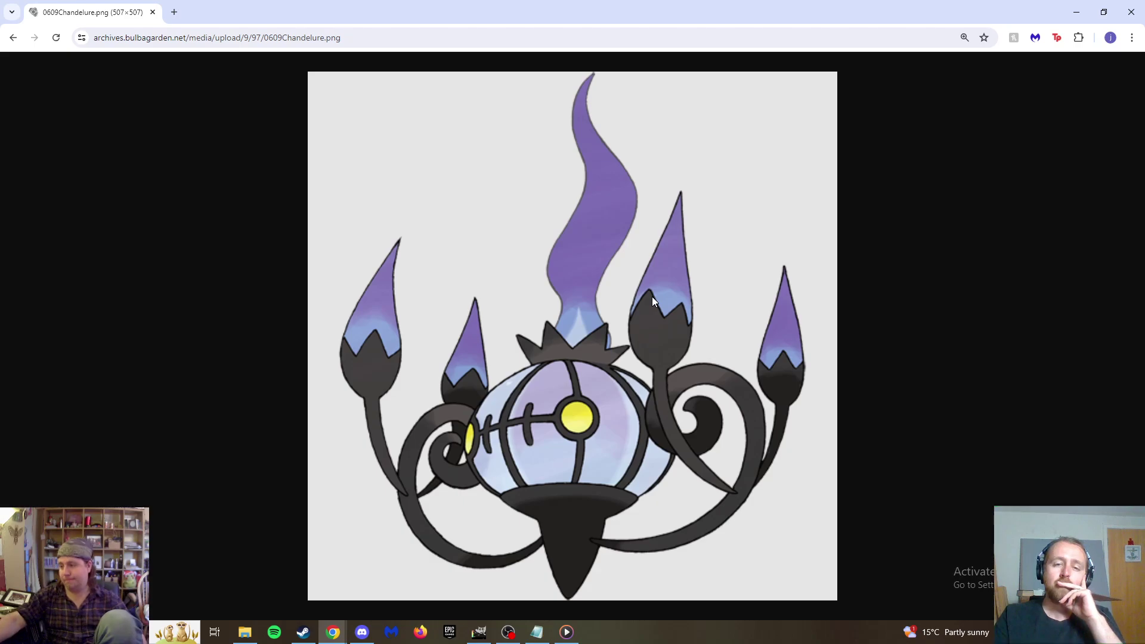
Close the Chandelure artwork and move Chandelure into the A Bit Farfetch'd row beside the treasure chest.
{"action": "left_click", "coordinate": [1132, 12]}
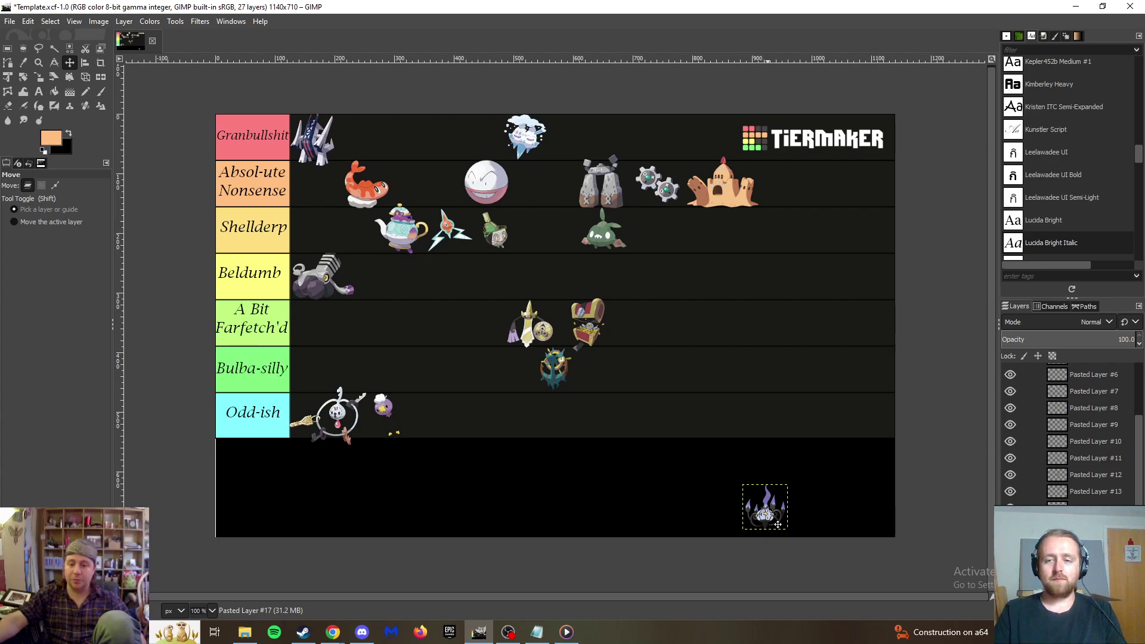
{"action": "left_click_drag", "start_coordinate": [778, 525], "coordinate": [657, 339]}
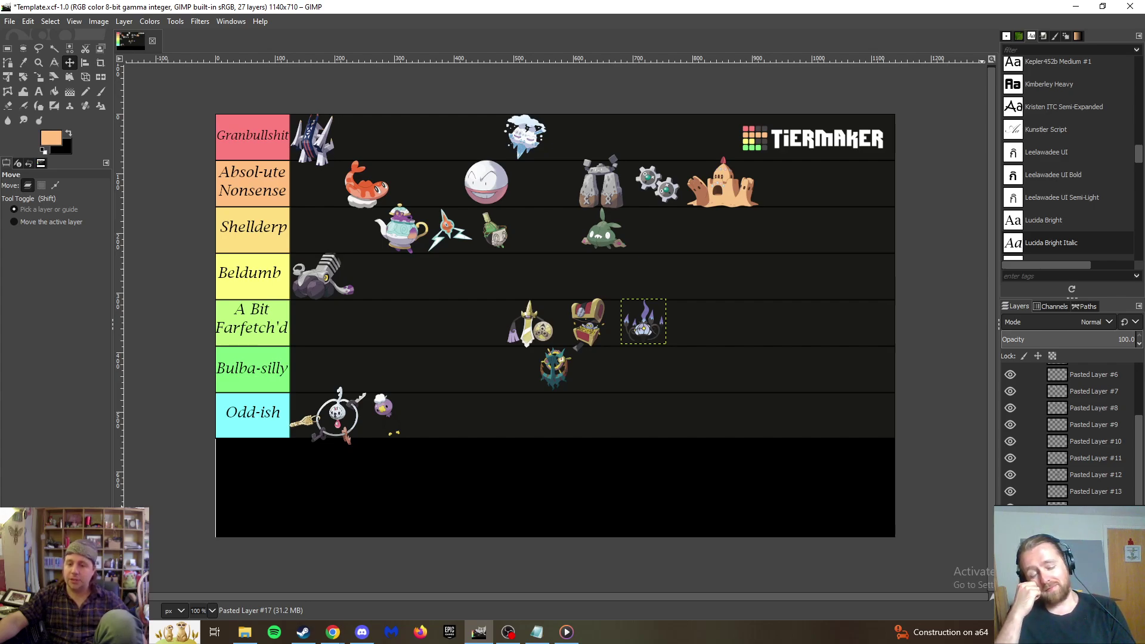
Reveal Carkol's layer in the tier list and view the 0838Carkol.png artwork at full size.
{"action": "key", "text": "ctrl+v"}
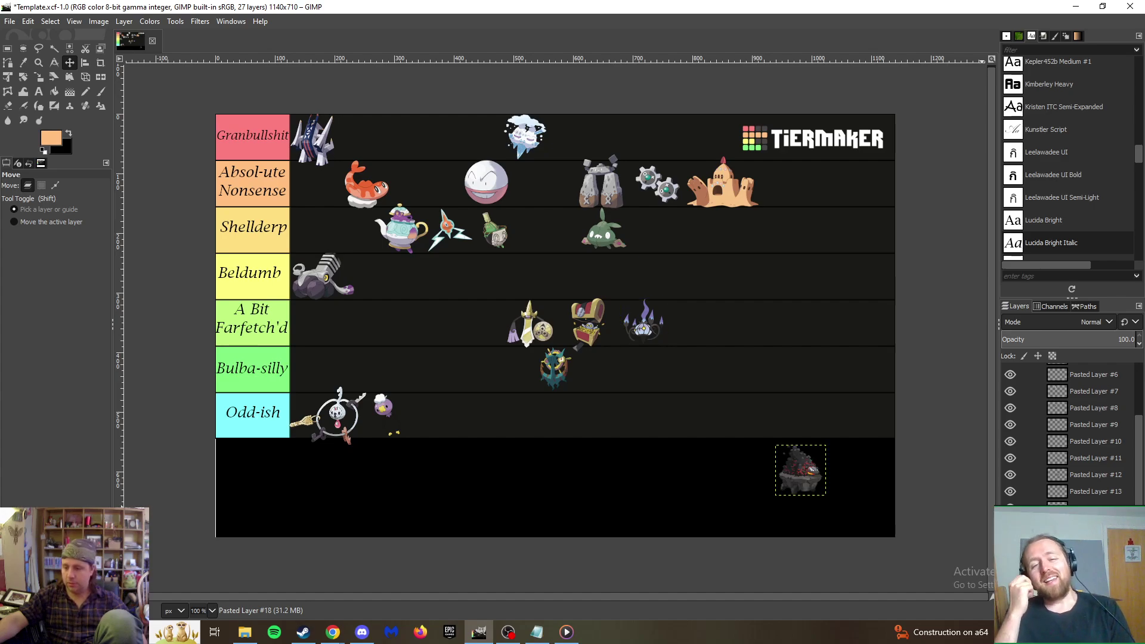
{"action": "key", "text": "alt+Tab"}
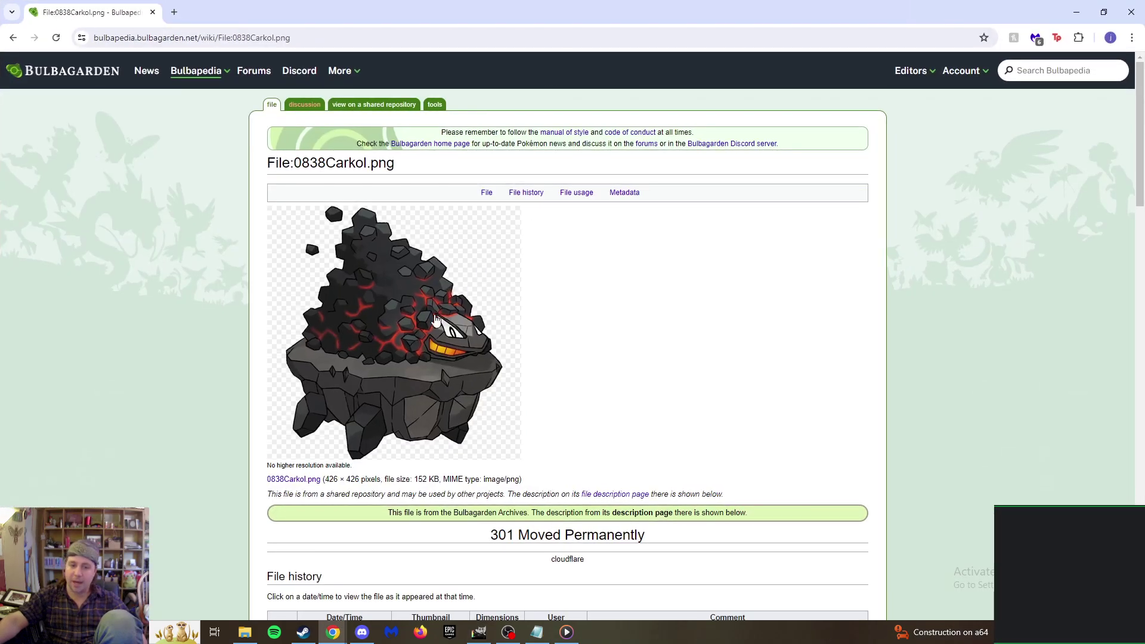
{"action": "left_click", "coordinate": [464, 330]}
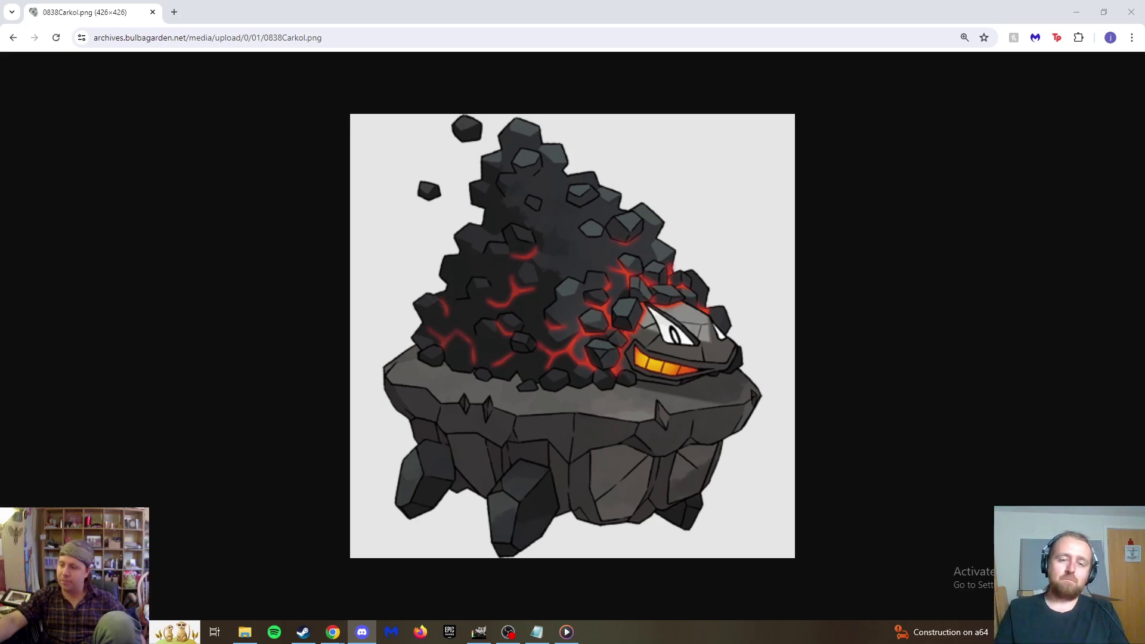
{"action": "key", "text": "alt+Tab"}
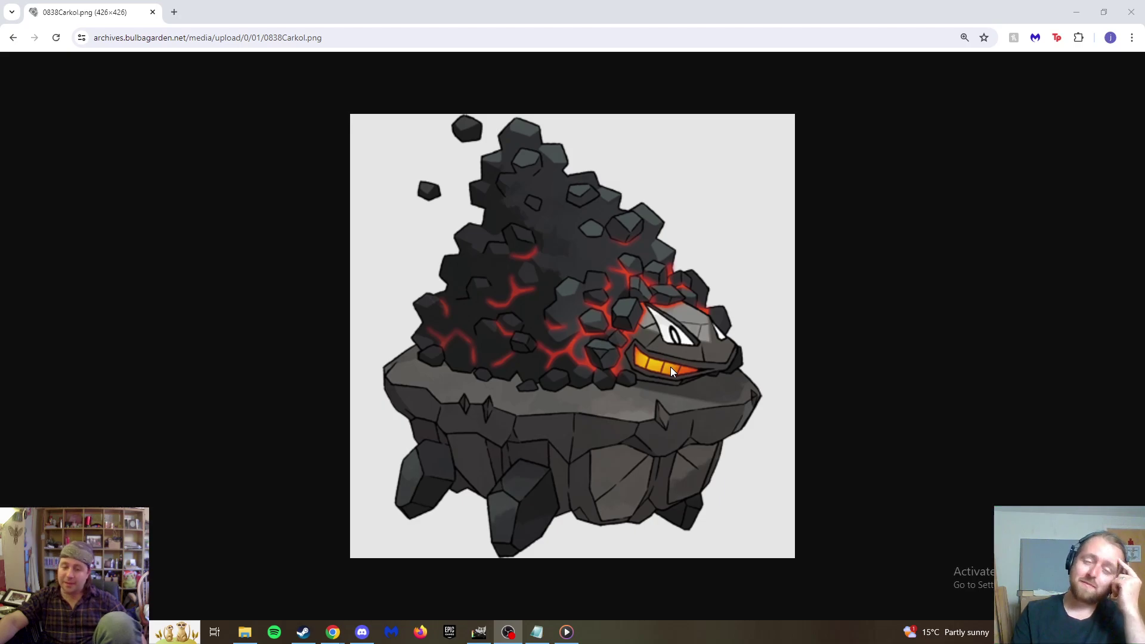
Go from Carkol's article to Rolycoly's and examine the underside of the full-size 0837Rolycoly.png artwork.
{"action": "key", "text": "alt+Left"}
{"action": "key", "text": "alt+Left"}
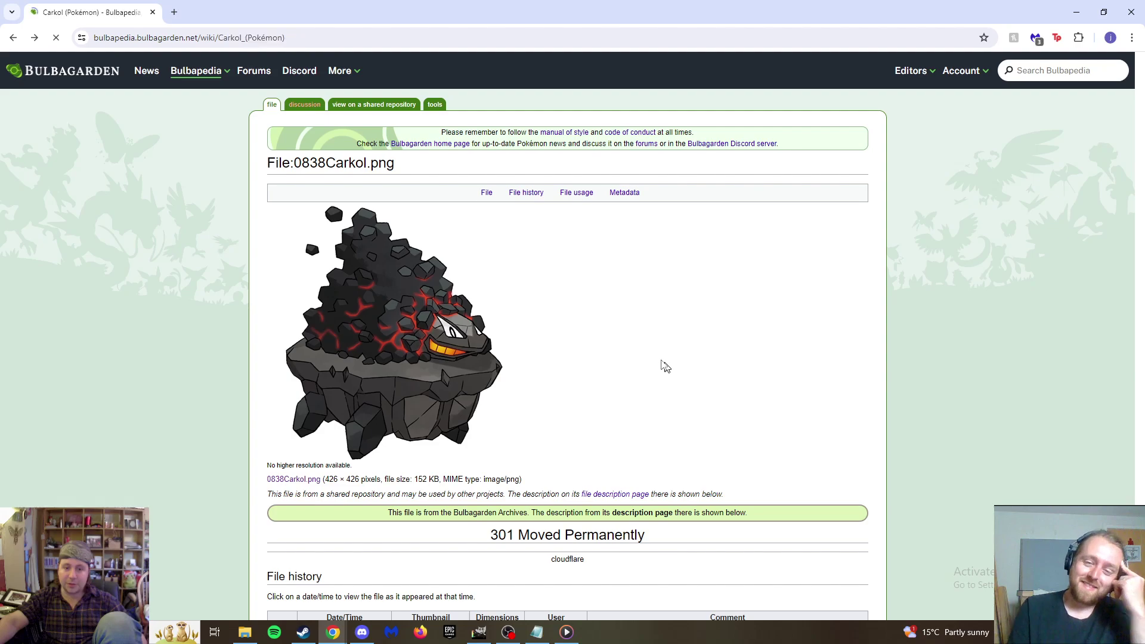
{"action": "left_click", "coordinate": [338, 218]}
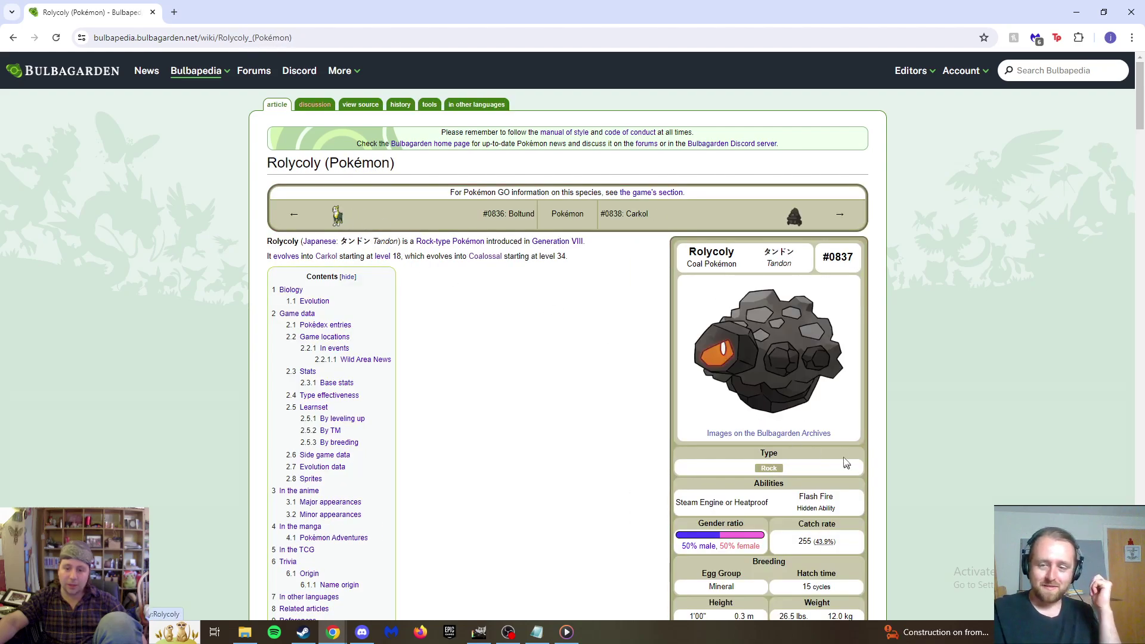
{"action": "left_click", "coordinate": [800, 375]}
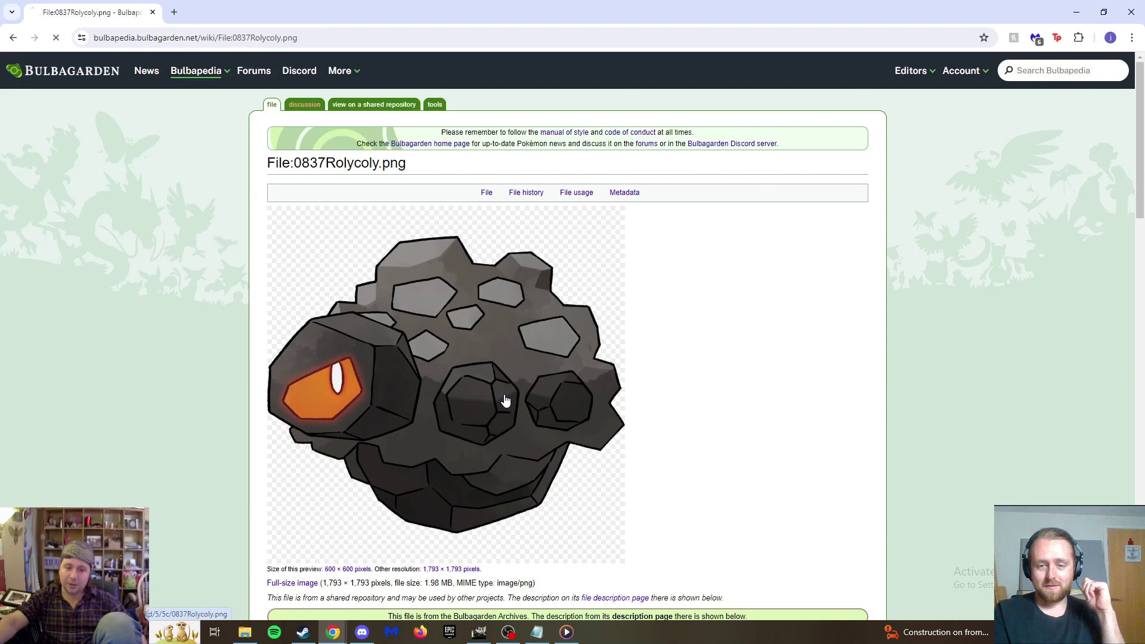
{"action": "left_click", "coordinate": [506, 397]}
{"action": "scroll", "coordinate": [505, 394], "scroll_direction": "down", "scroll_amount": 7}
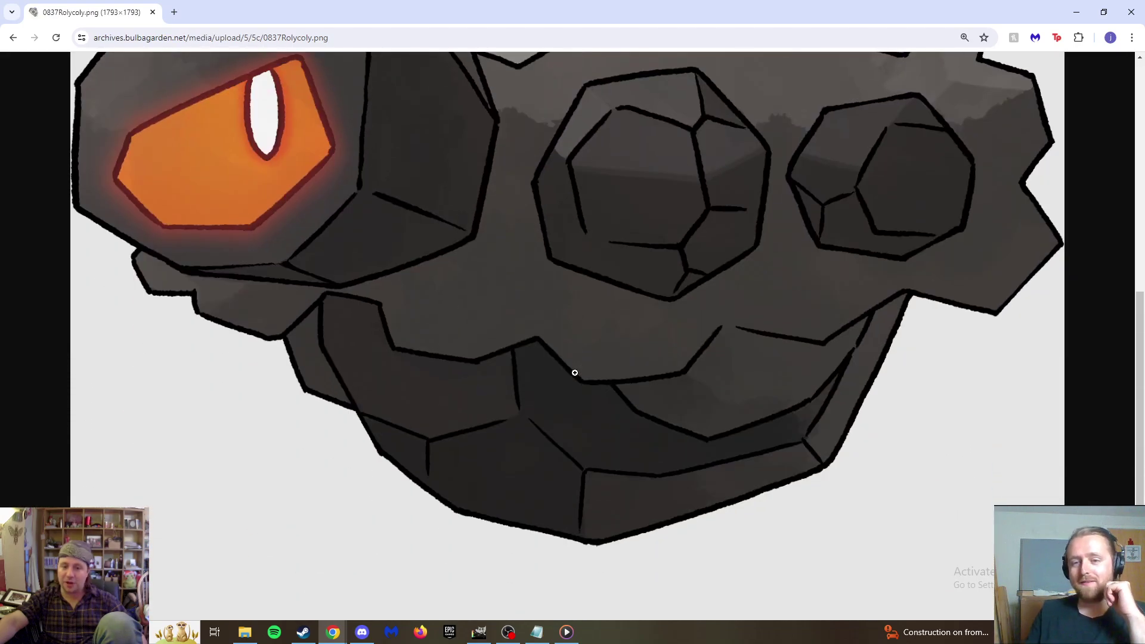
Return to Rolycoly's article and go forward through Carkol's article to view Coalossal's.
{"action": "key", "text": "alt+Left"}
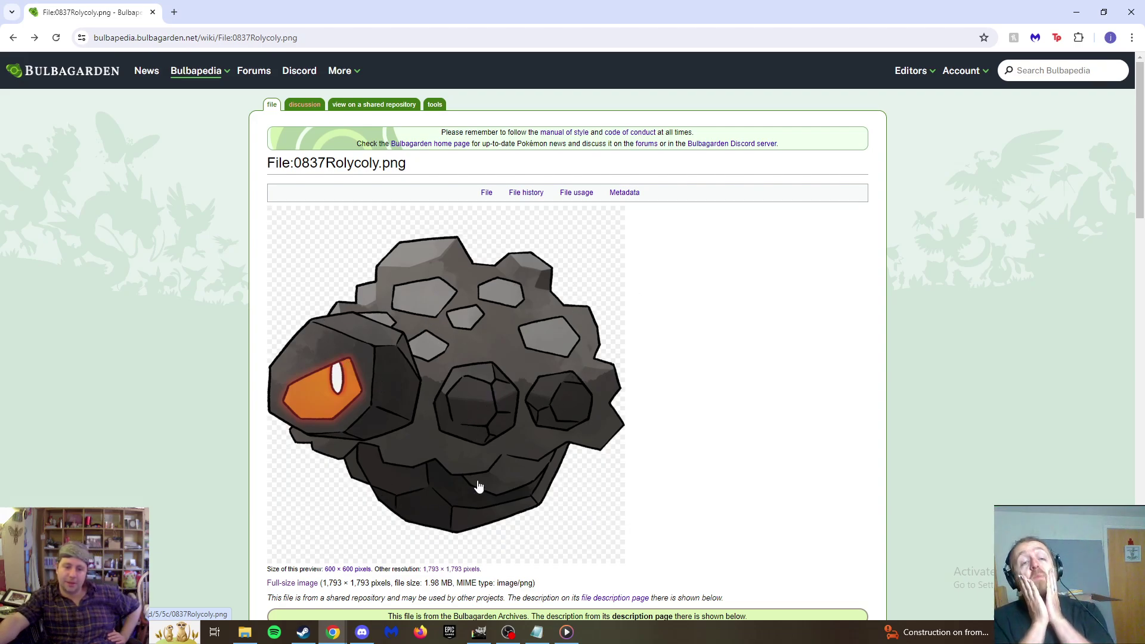
{"action": "key", "text": "alt+Left"}
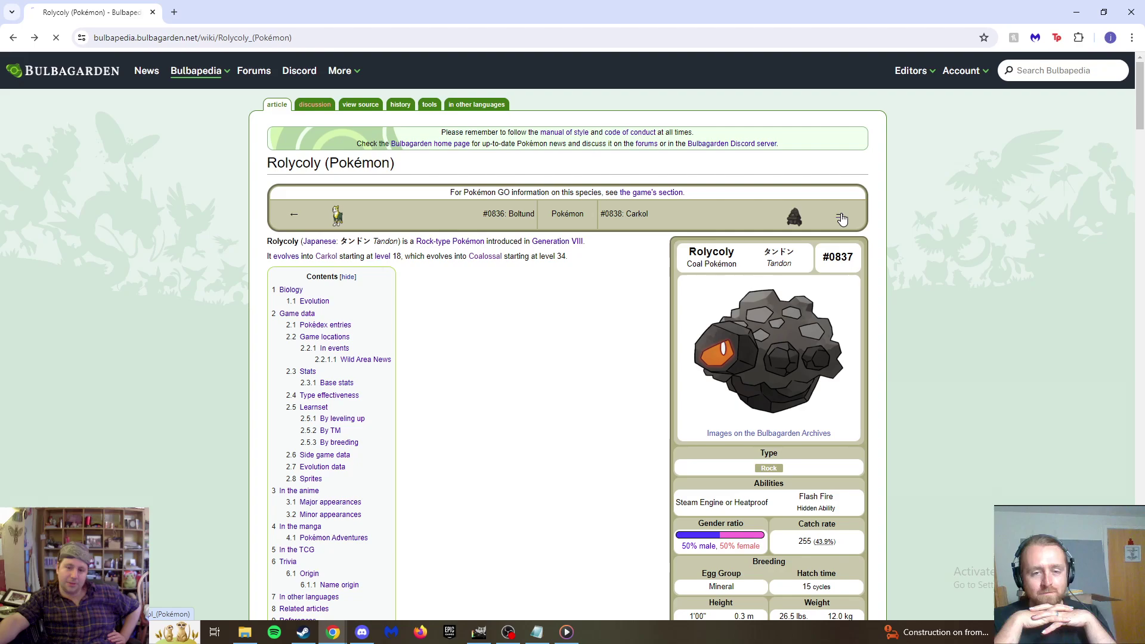
{"action": "left_click", "coordinate": [842, 218]}
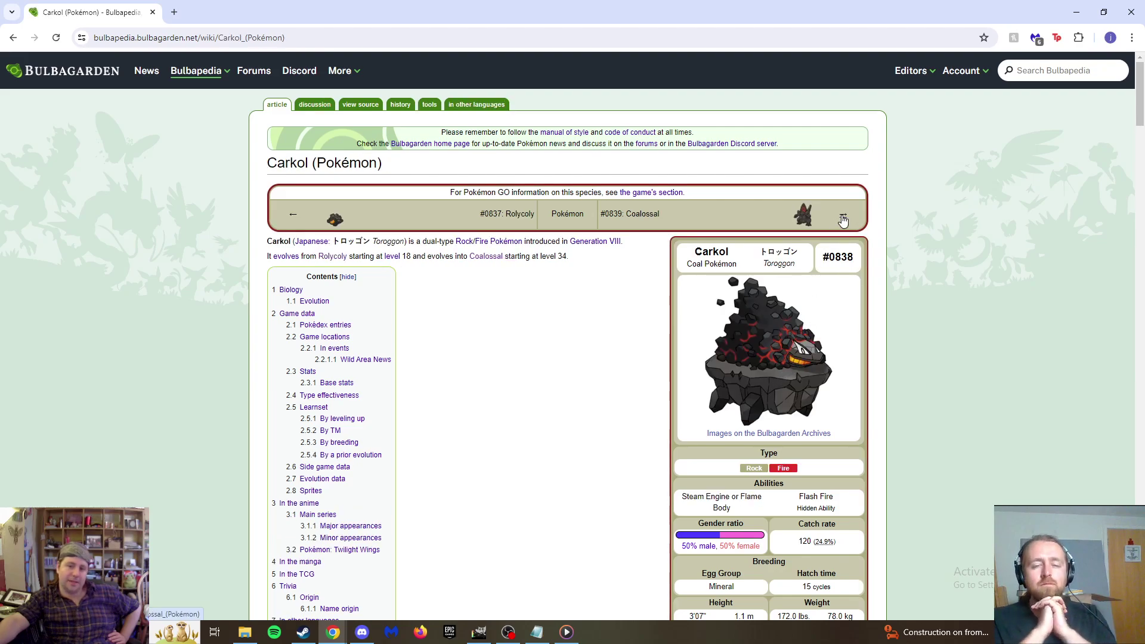
{"action": "left_click", "coordinate": [842, 215]}
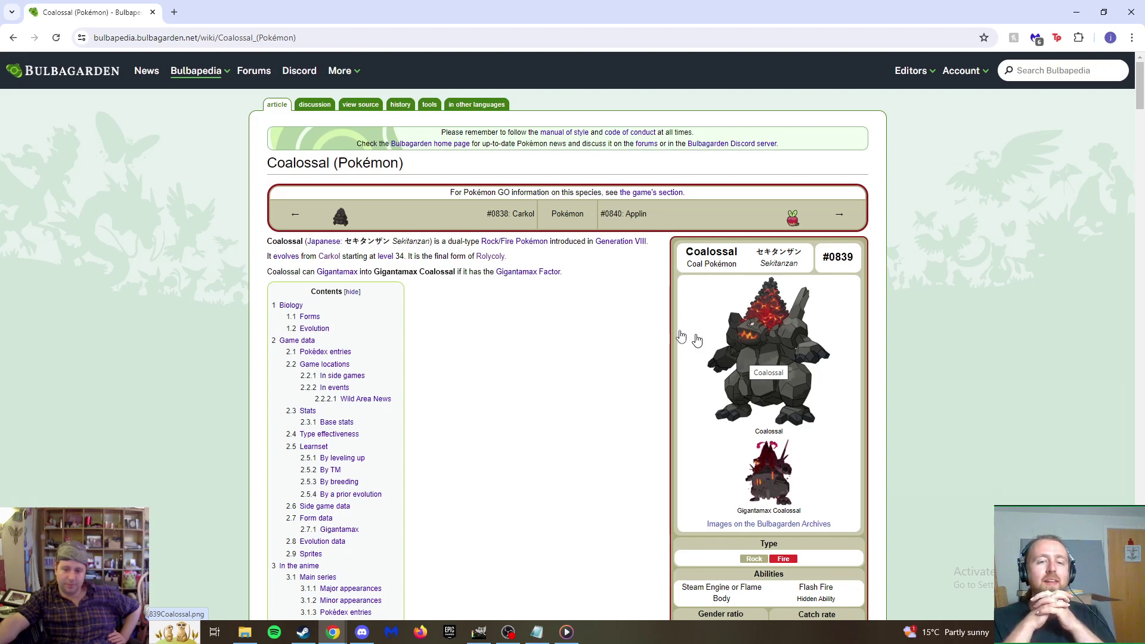
Return to Carkol's article and reopen the 0838Carkol.png artwork at full size.
{"action": "left_click", "coordinate": [294, 219]}
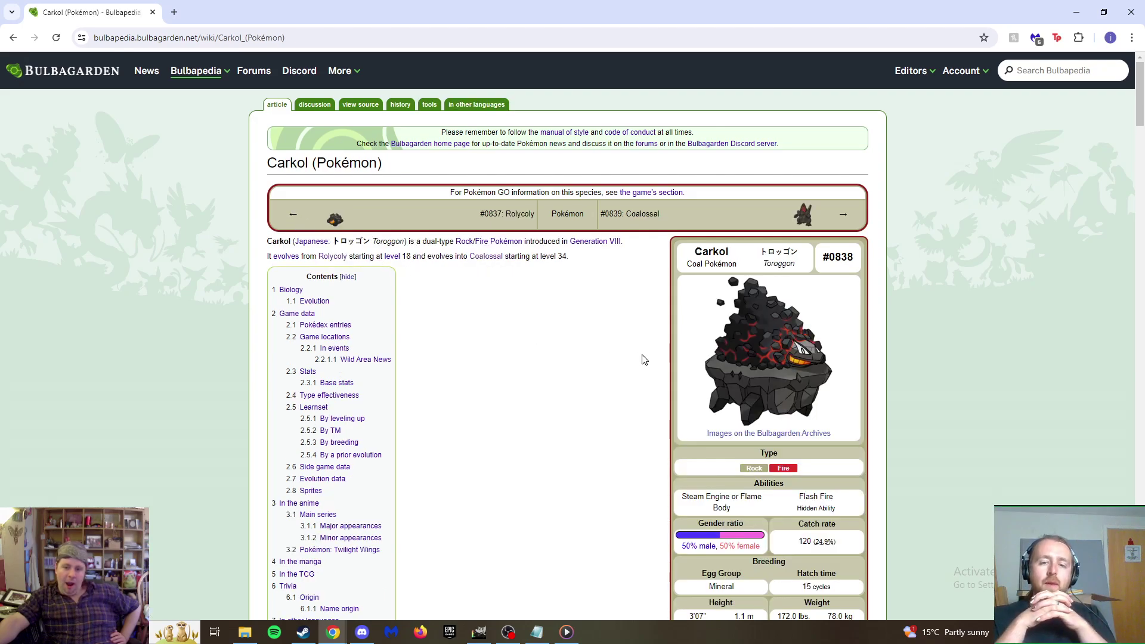
{"action": "left_click", "coordinate": [742, 368]}
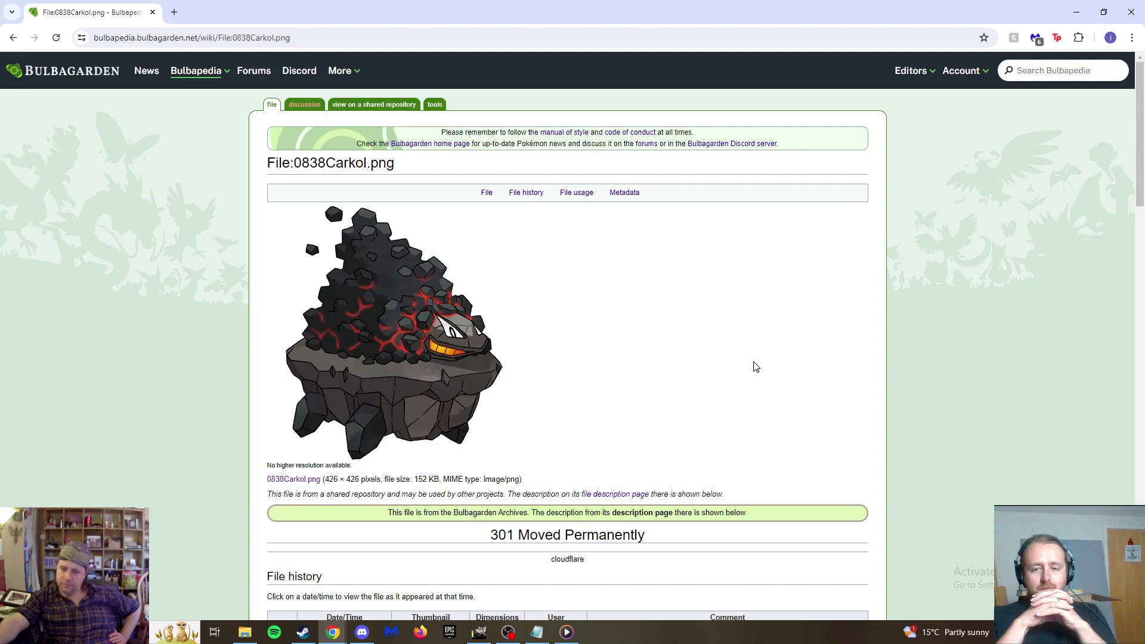
{"action": "left_click", "coordinate": [384, 325]}
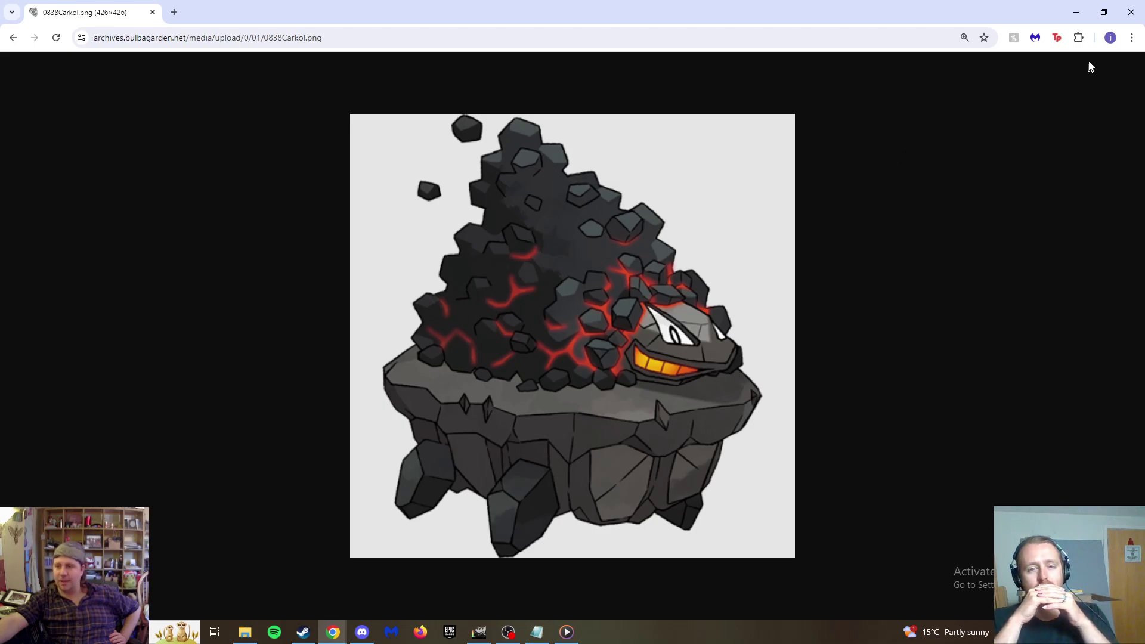
Close the Carkol artwork and move Carkol into the empty far end of the Beldumb row.
{"action": "left_click", "coordinate": [1131, 12]}
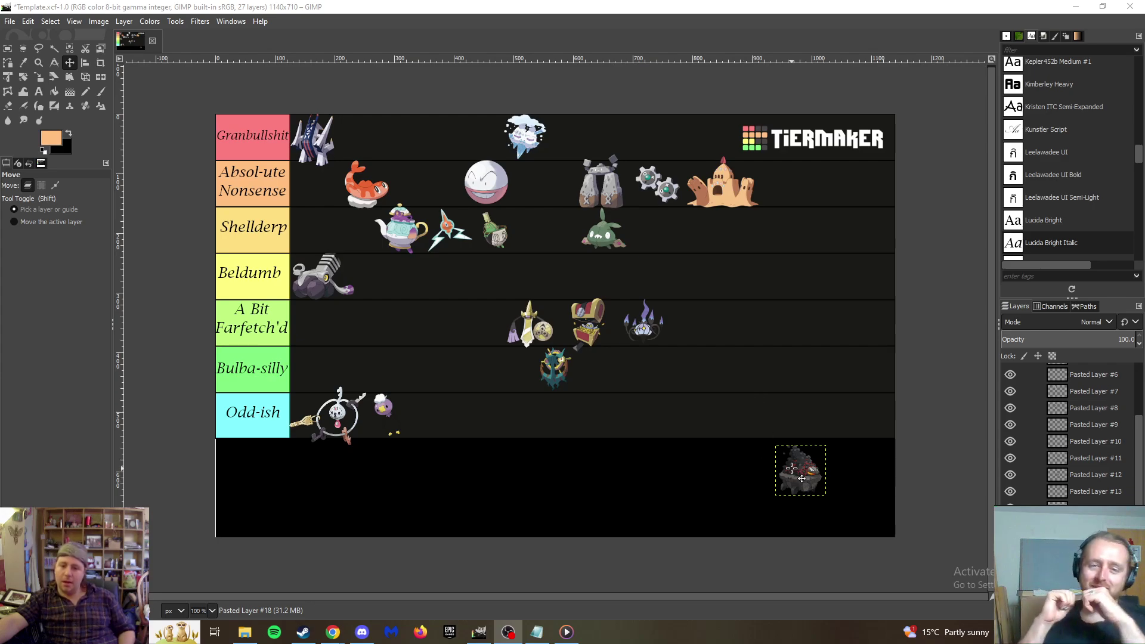
{"action": "left_click_drag", "start_coordinate": [800, 473], "coordinate": [704, 280]}
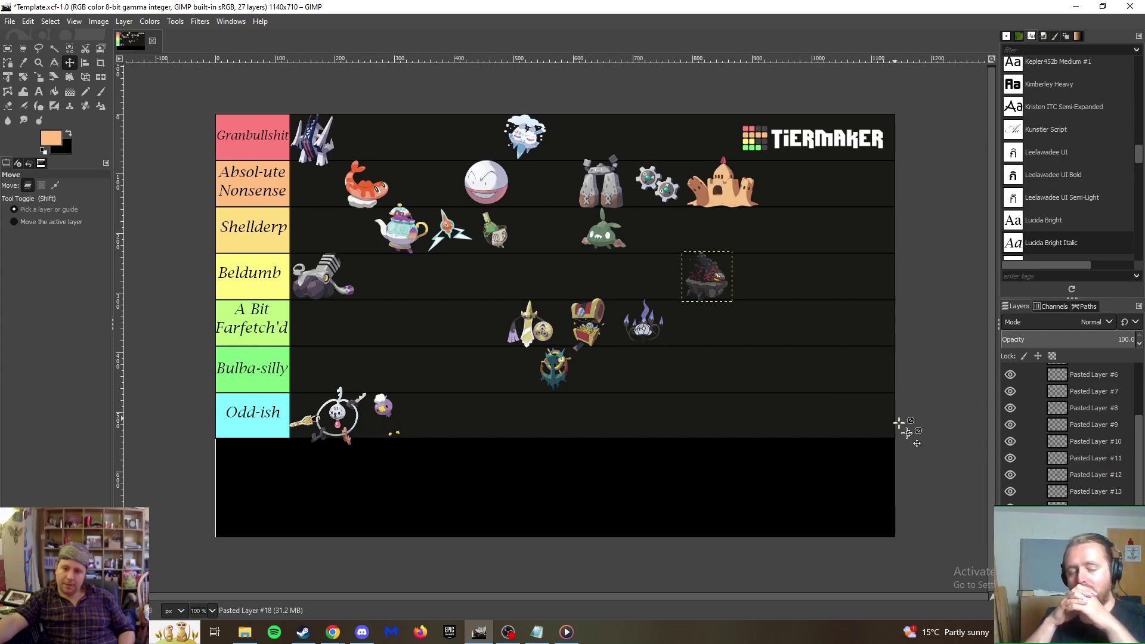
{"action": "scroll", "coordinate": [1074, 435], "scroll_direction": "down", "scroll_amount": 3}
{"action": "left_click", "coordinate": [869, 423]}
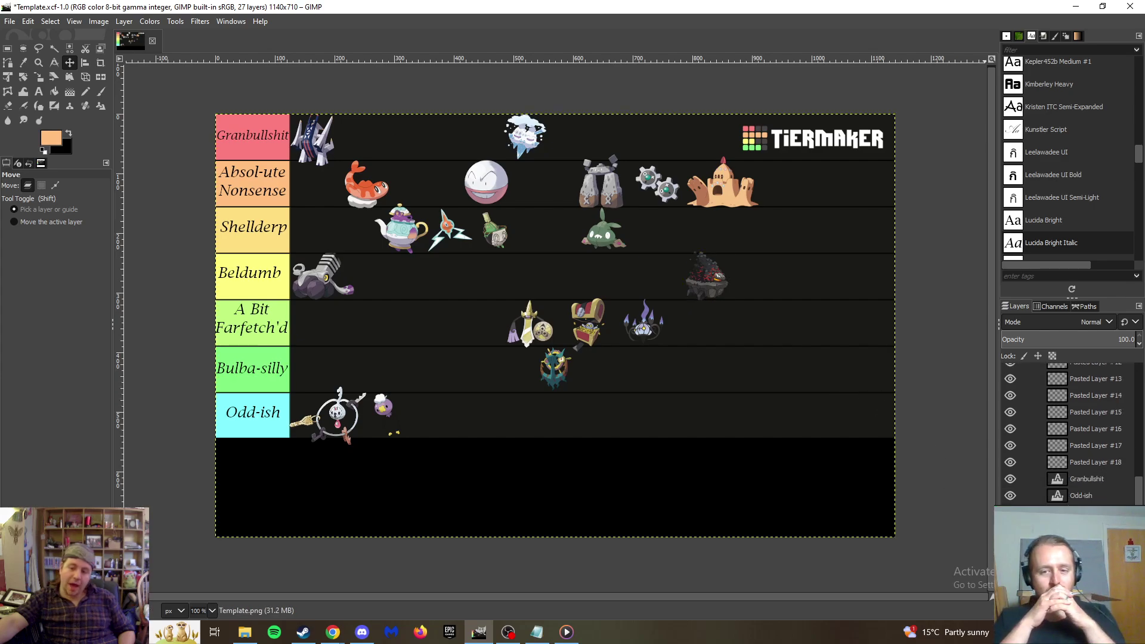